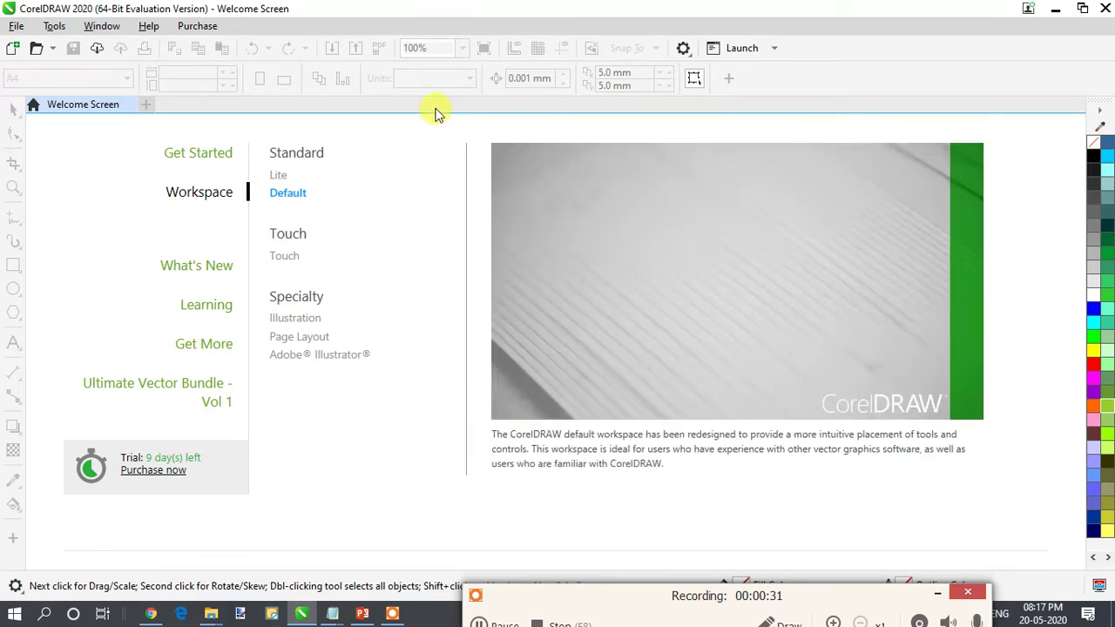
# - Open the Create a New Document dialog with Ctrl+N, preset to A4 landscape RGB at 96 dpi
pyautogui.hotkey('ctrl', 'n')
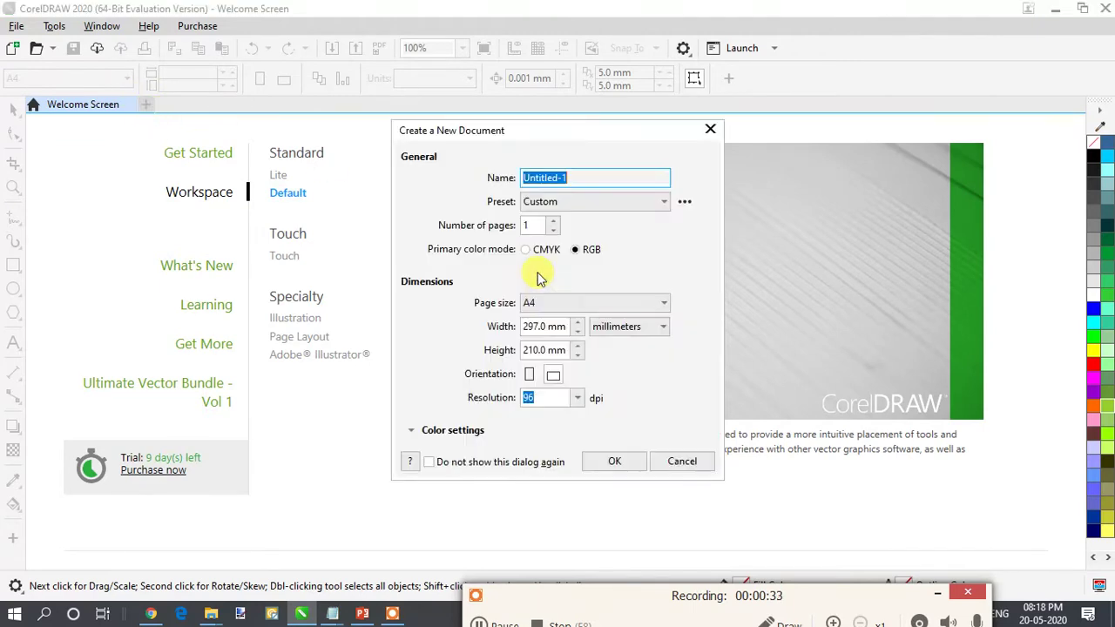
# - Create the A4 landscape document and start typing 'This is my first text' near the page top
pyautogui.click(607, 464)
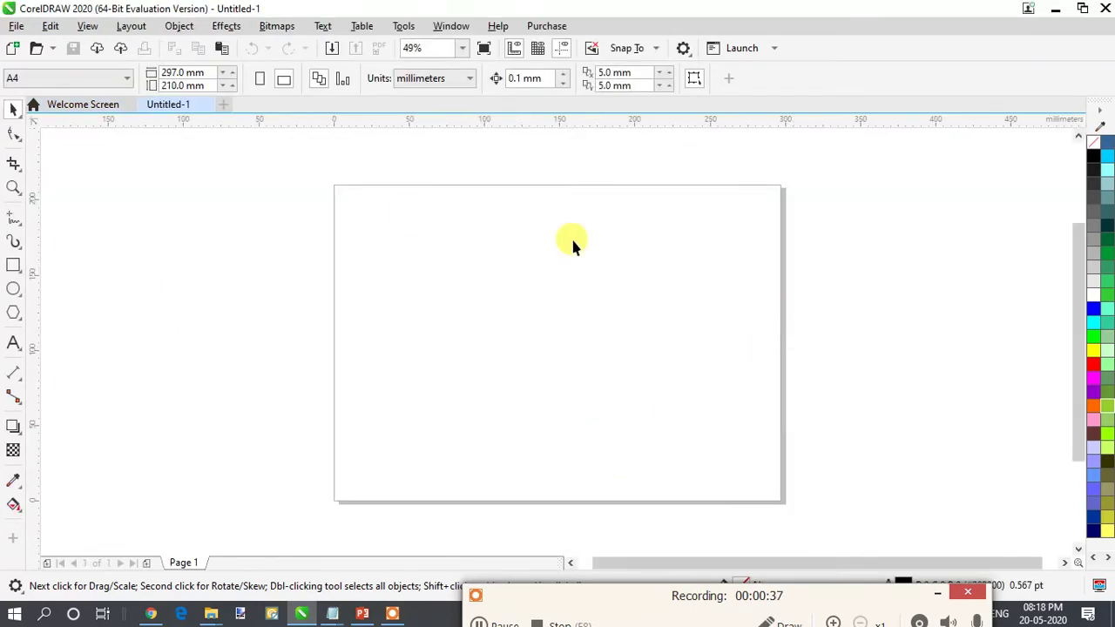
pyautogui.click(14, 350)
pyautogui.click(24, 353)
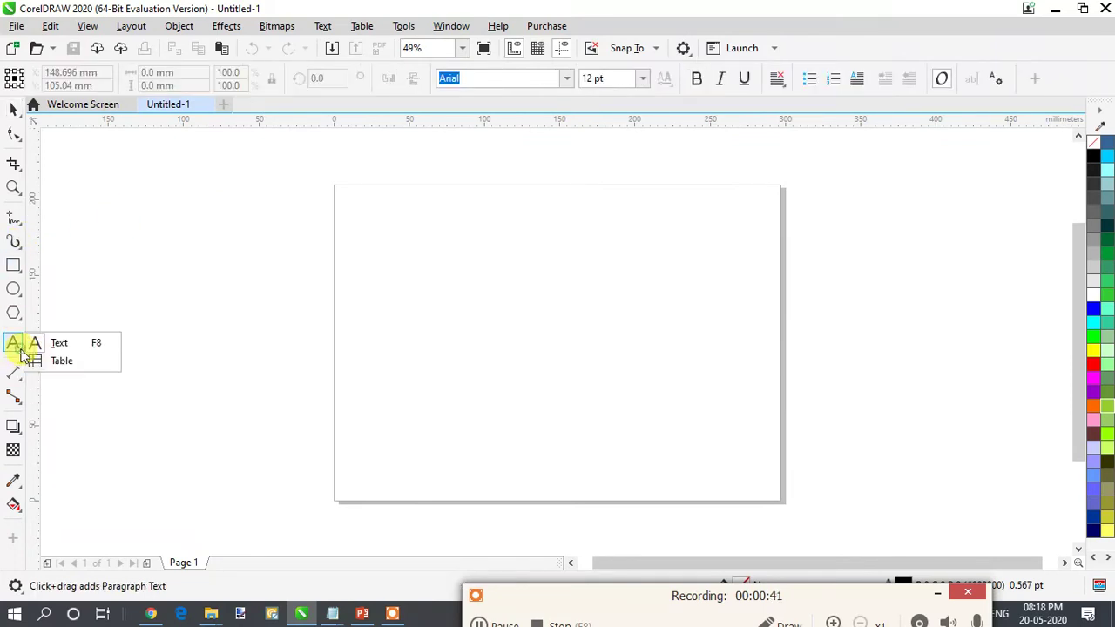
pyautogui.click(408, 235)
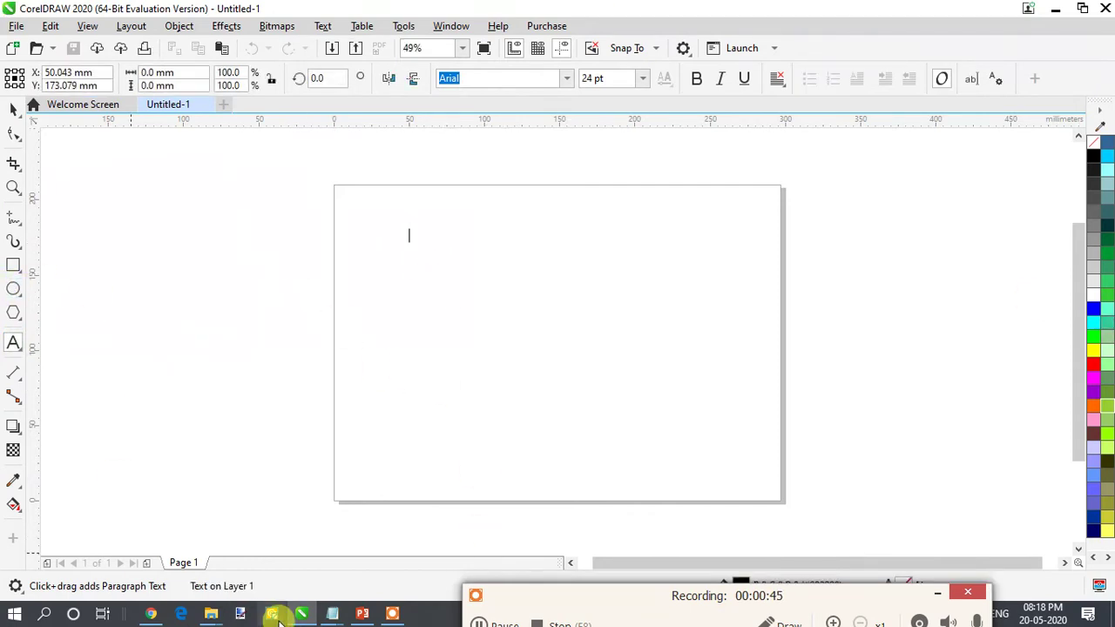
pyautogui.write('This is my first text')
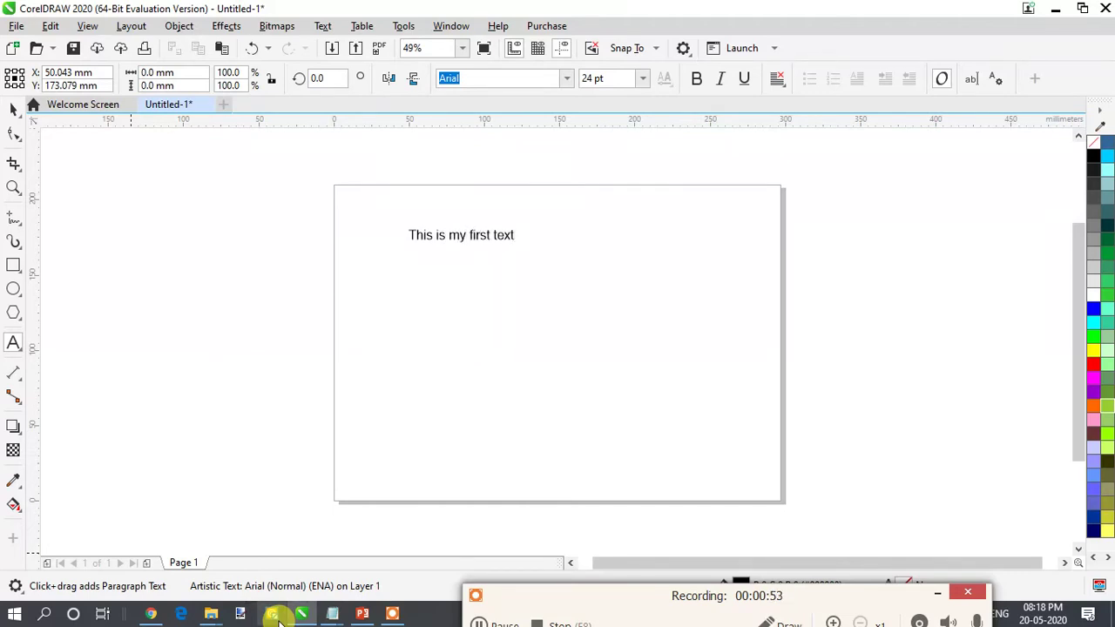
pyautogui.click(475, 235)
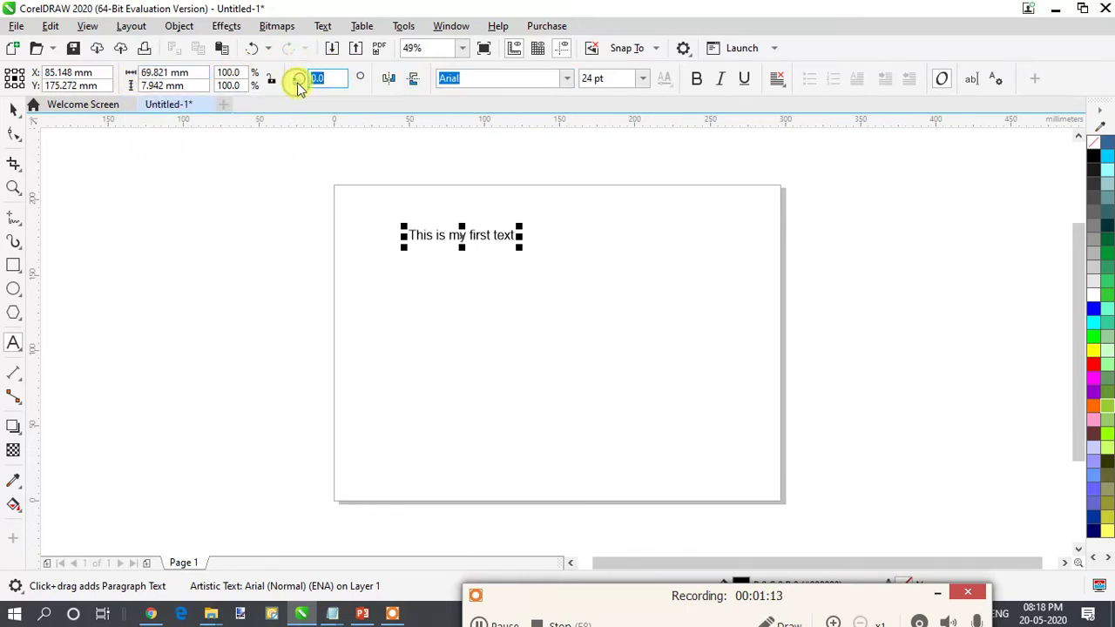
pyautogui.click(562, 82)
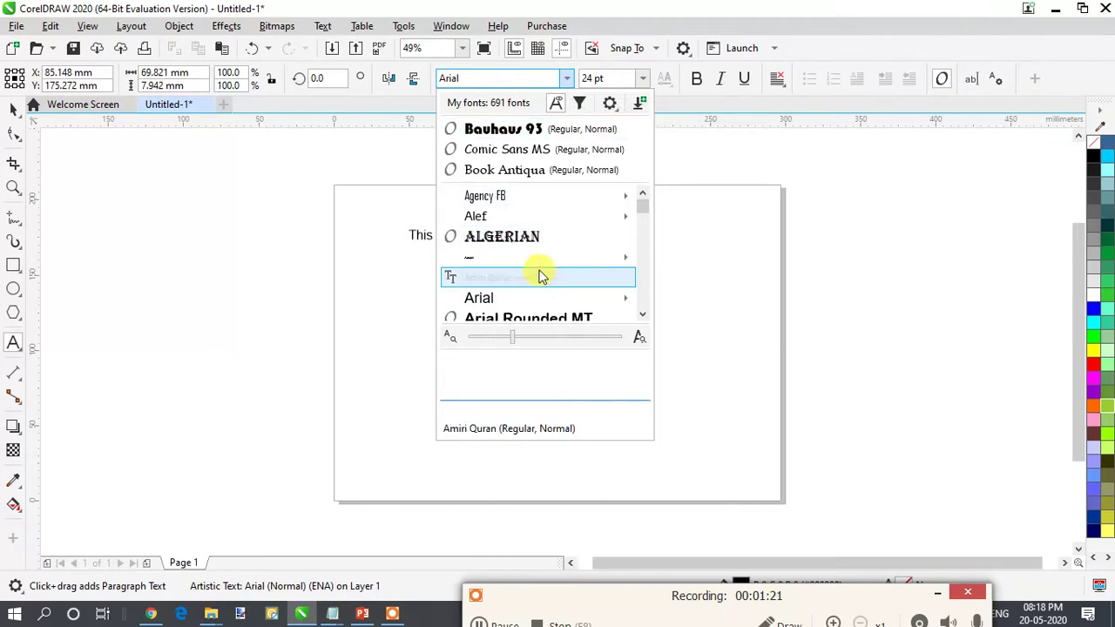
pyautogui.scroll(-2, 538, 266)
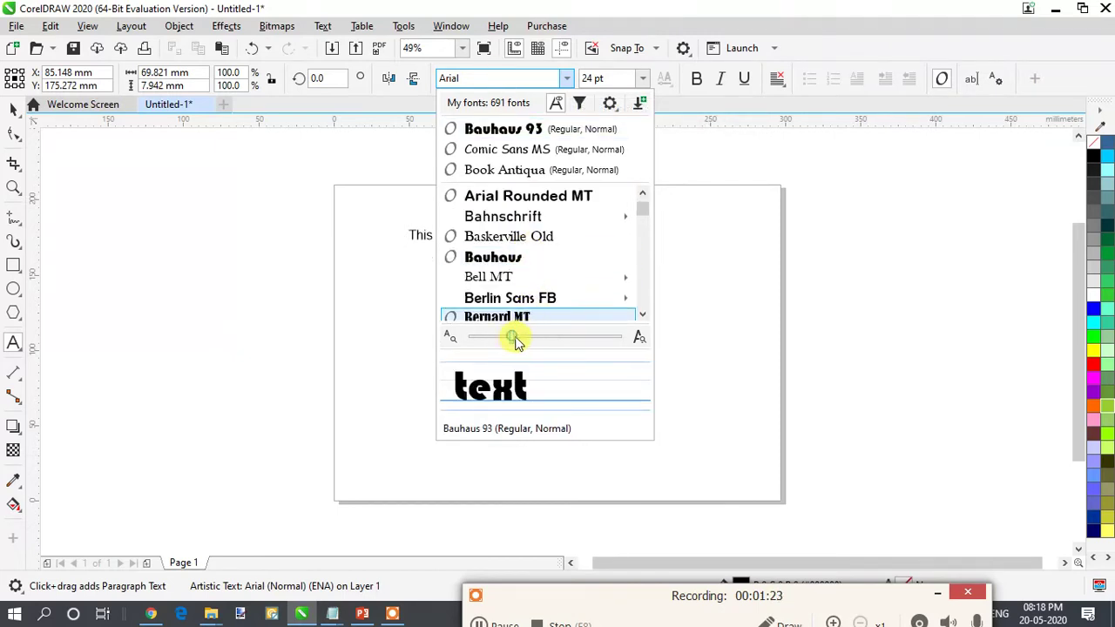
pyautogui.moveTo(540, 344)
pyautogui.mouseDown()
pyautogui.moveTo(530, 348)
pyautogui.moveTo(555, 340)
pyautogui.mouseUp()
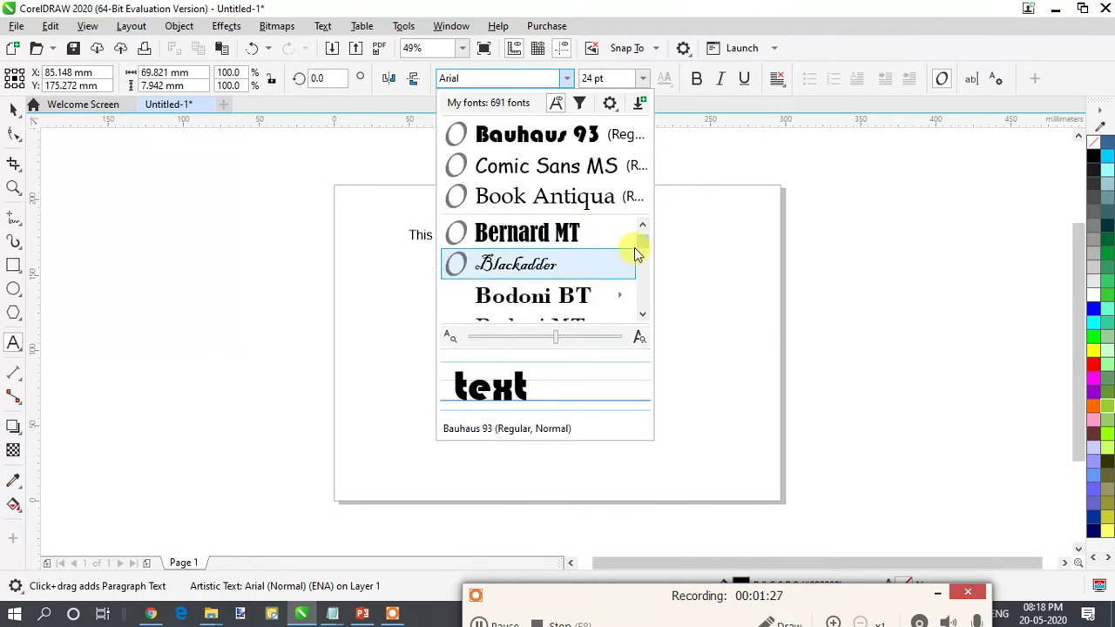
pyautogui.moveTo(649, 250); pyautogui.dragTo(650, 278)
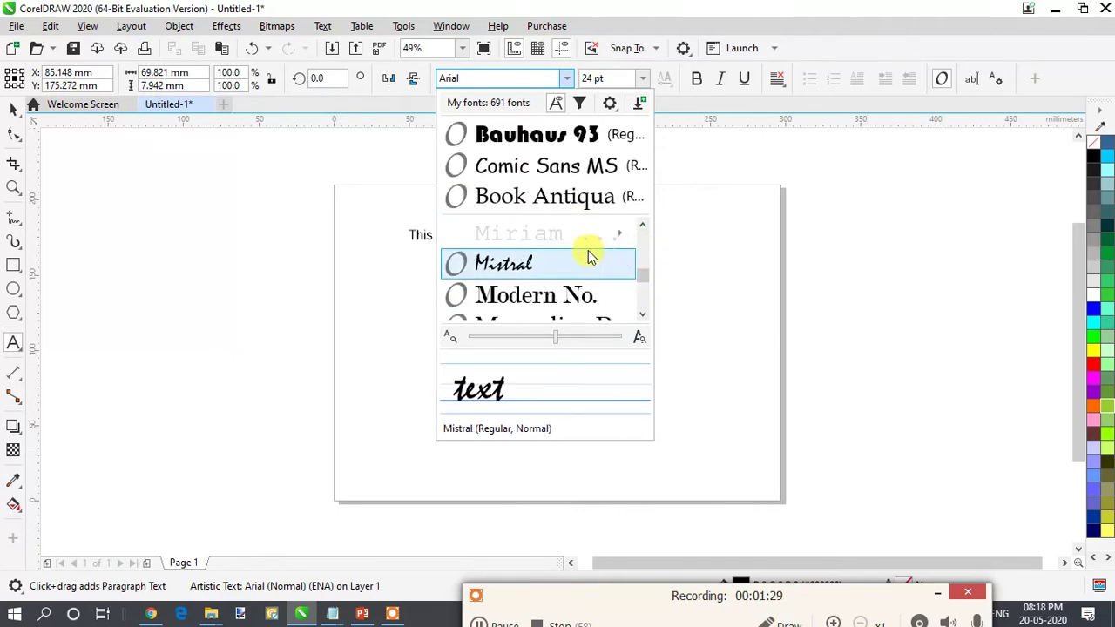
pyautogui.moveTo(555, 338); pyautogui.dragTo(535, 340)
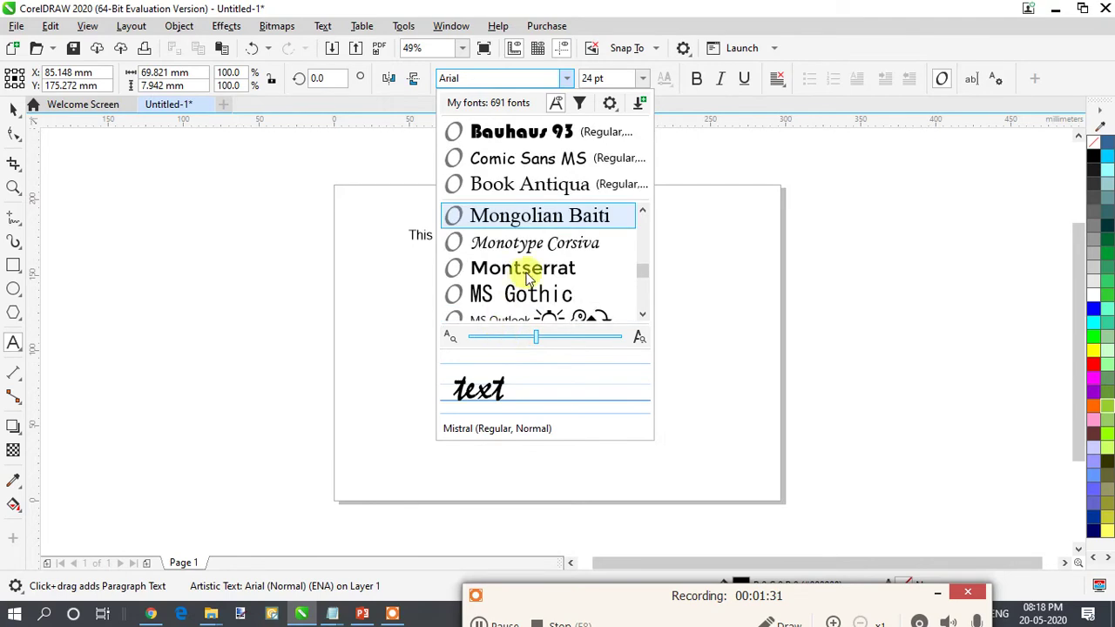
pyautogui.scroll(-1, 558, 261)
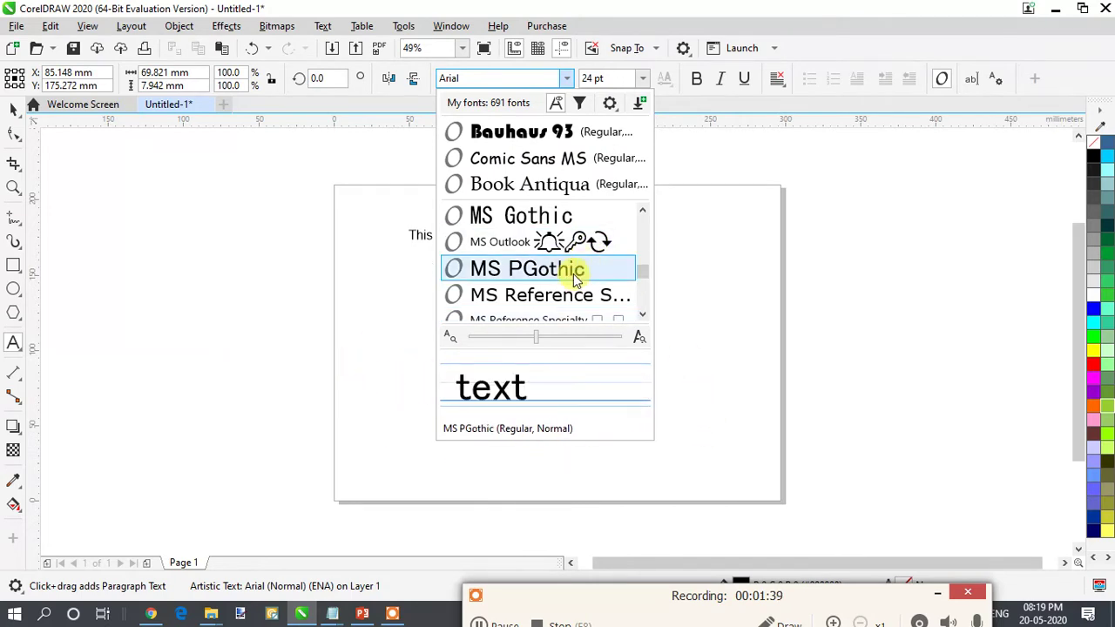
pyautogui.scroll(-5, 575, 275)
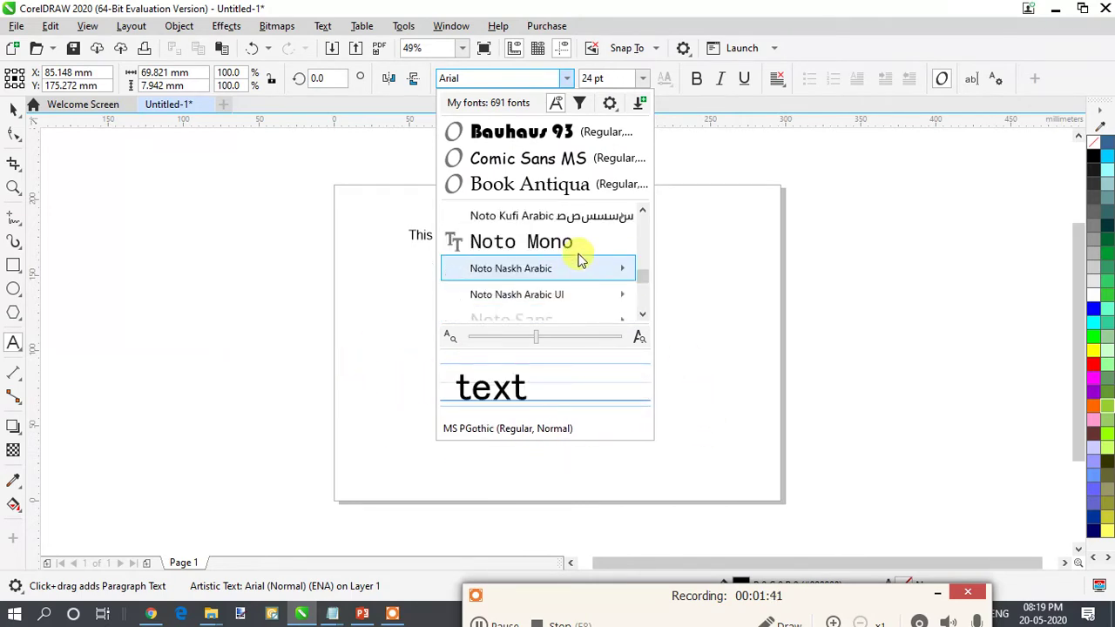
pyautogui.scroll(-5, 614, 272)
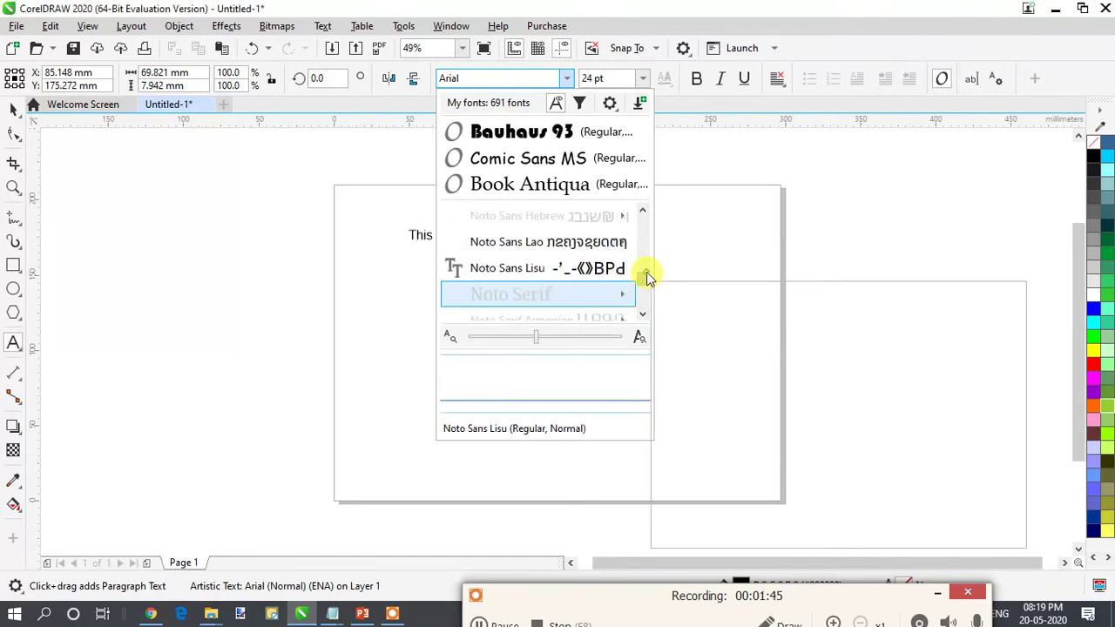
pyautogui.scroll(3, 644, 232)
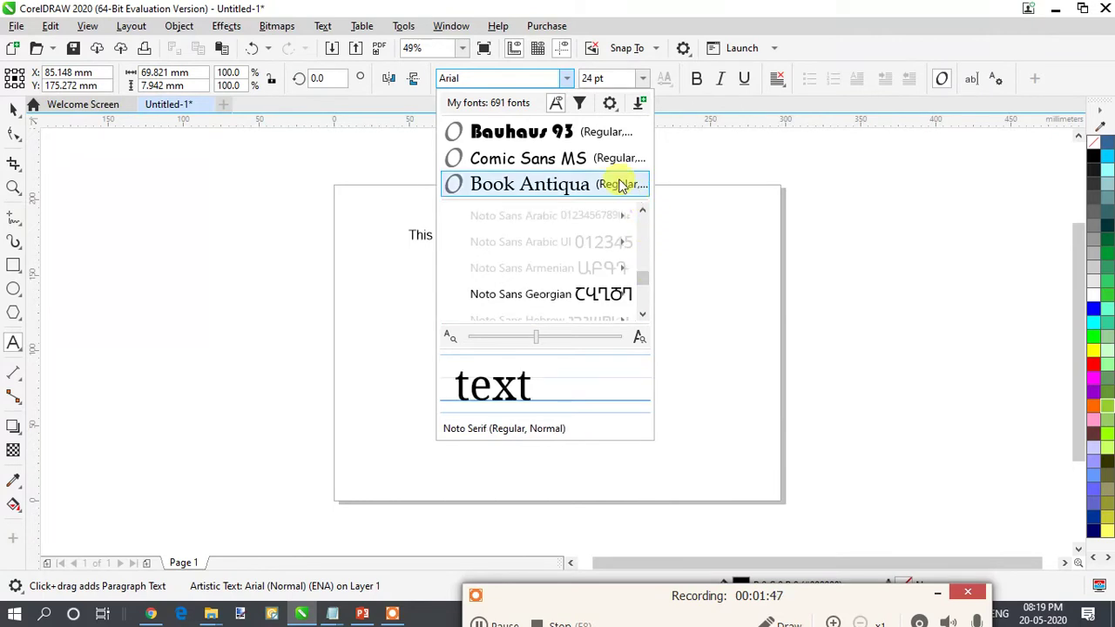
pyautogui.press('Escape')
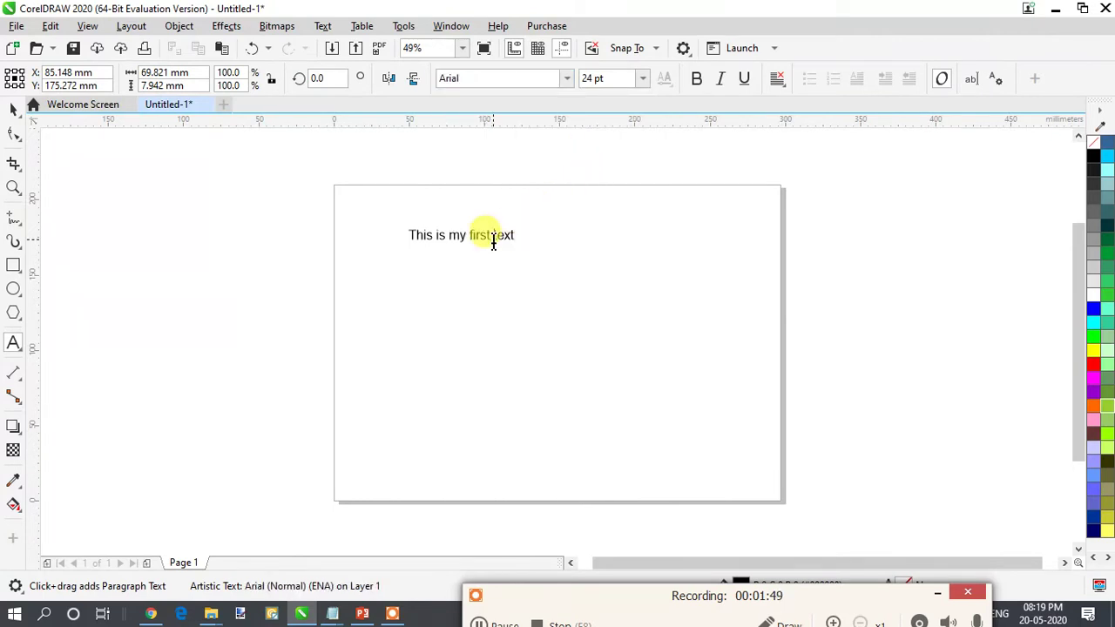
# - Select the whole line 'This is my first text' with the Text tool
pyautogui.click(508, 236)
pyautogui.moveTo(511, 240)
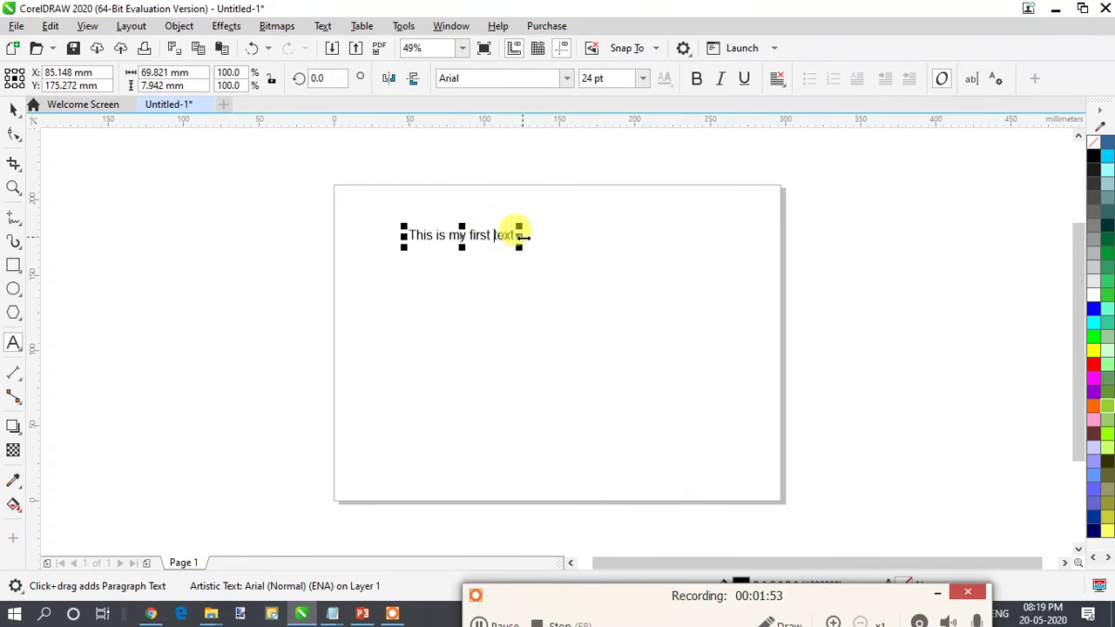
pyautogui.click(605, 319)
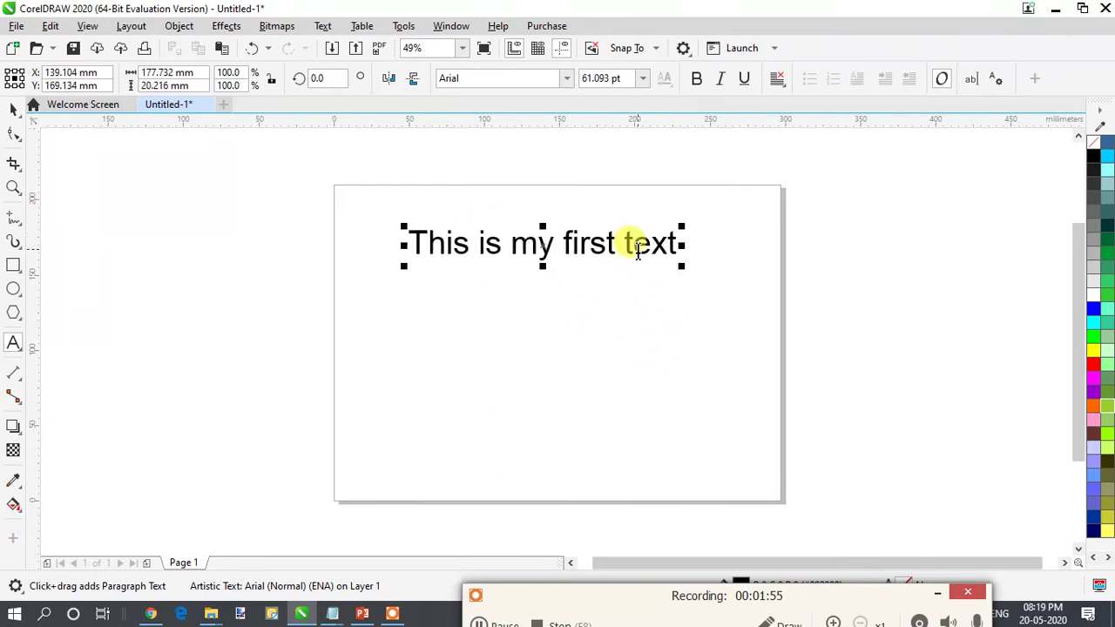
pyautogui.tripleClick(637, 242)
pyautogui.click(640, 247)
pyautogui.tripleClick(639, 248)
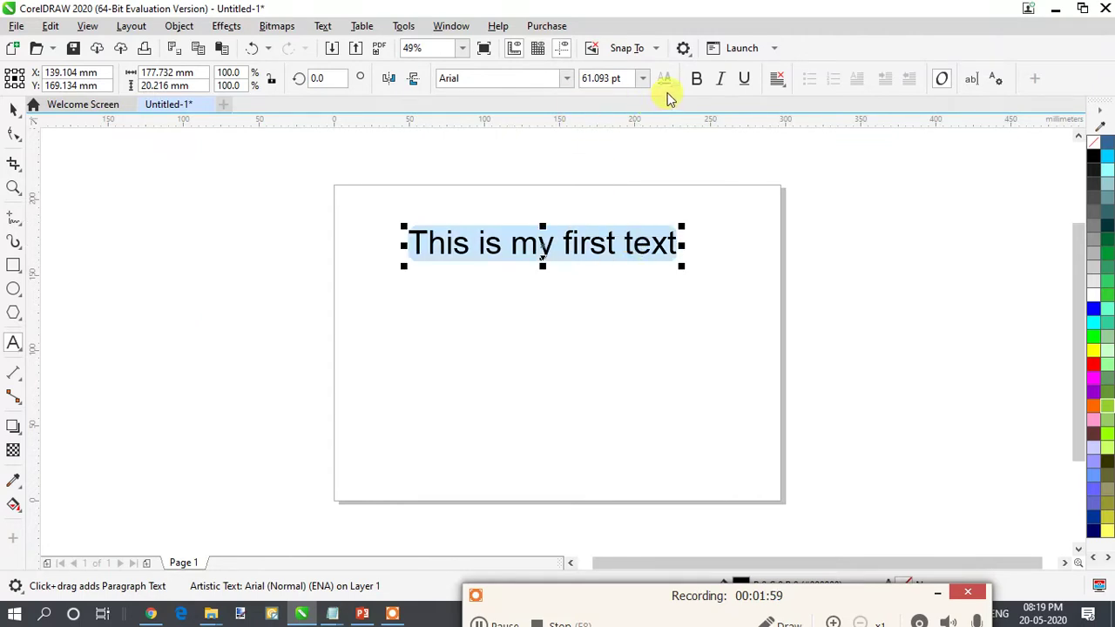
# - Try font sizes 18, 72 and 24 pt, finishing with 100 pt
pyautogui.click(643, 78)
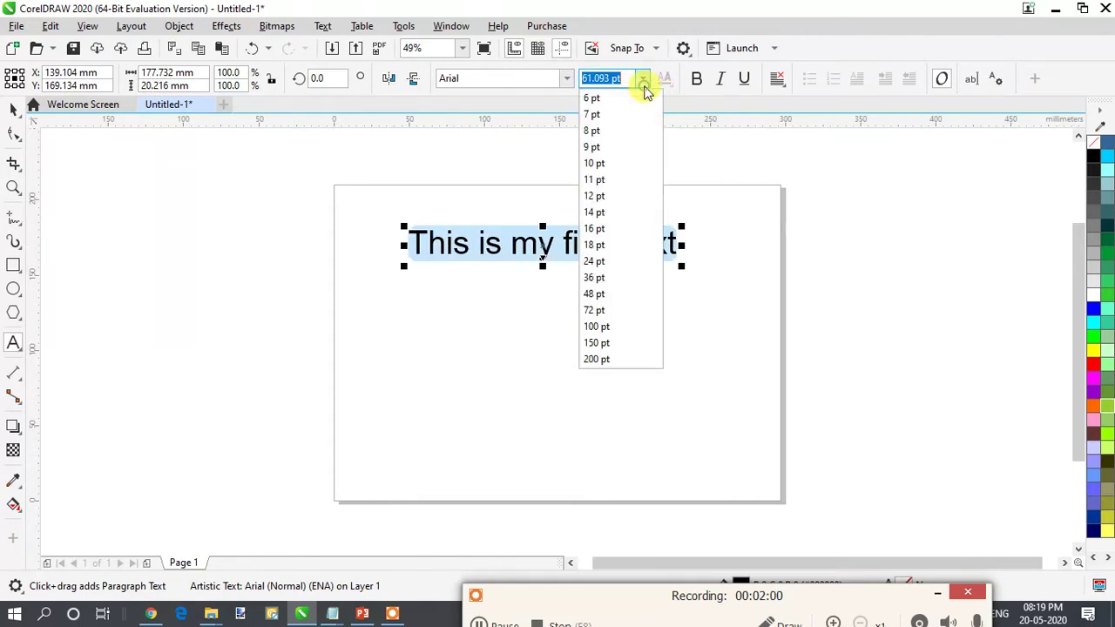
pyautogui.click(626, 244)
pyautogui.click(642, 79)
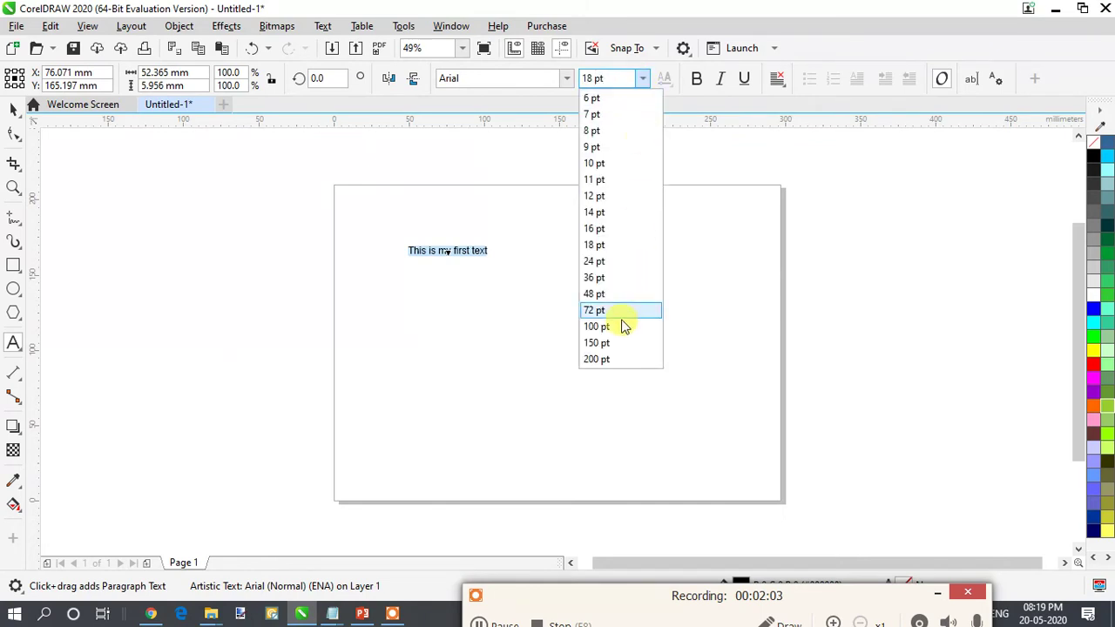
pyautogui.click(615, 312)
pyautogui.click(642, 79)
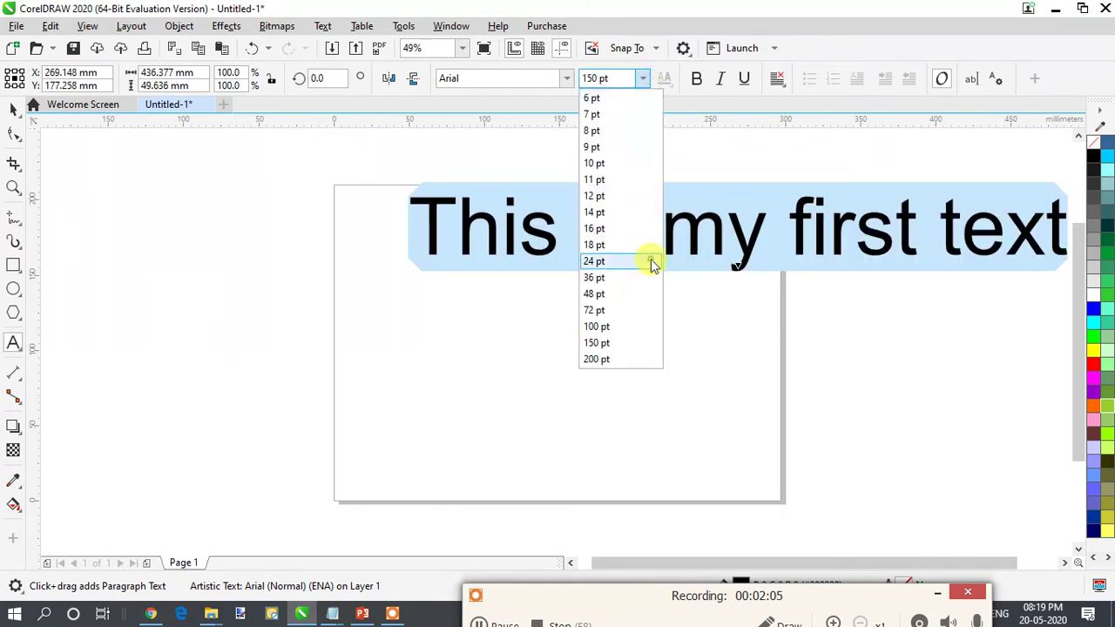
pyautogui.click(651, 260)
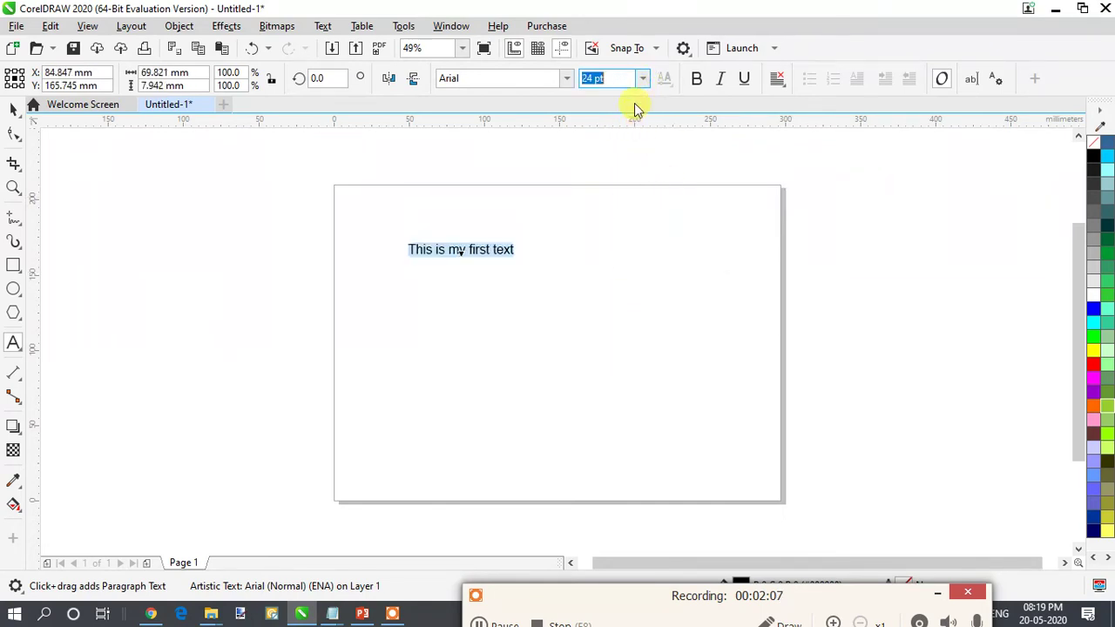
pyautogui.click(647, 78)
pyautogui.click(636, 261)
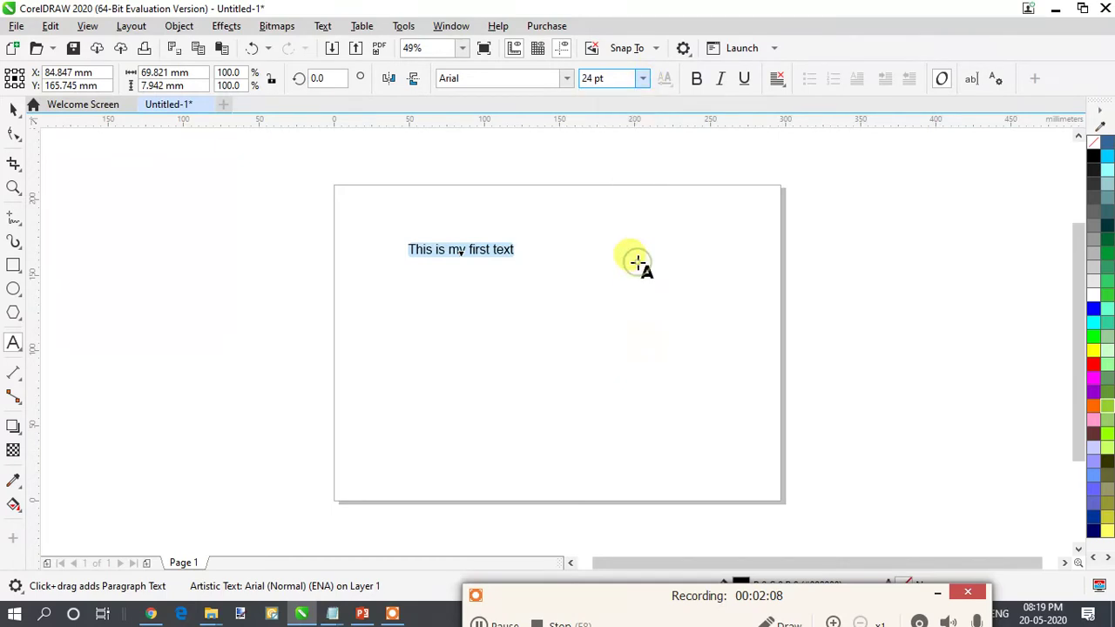
pyautogui.click(643, 81)
pyautogui.click(596, 326)
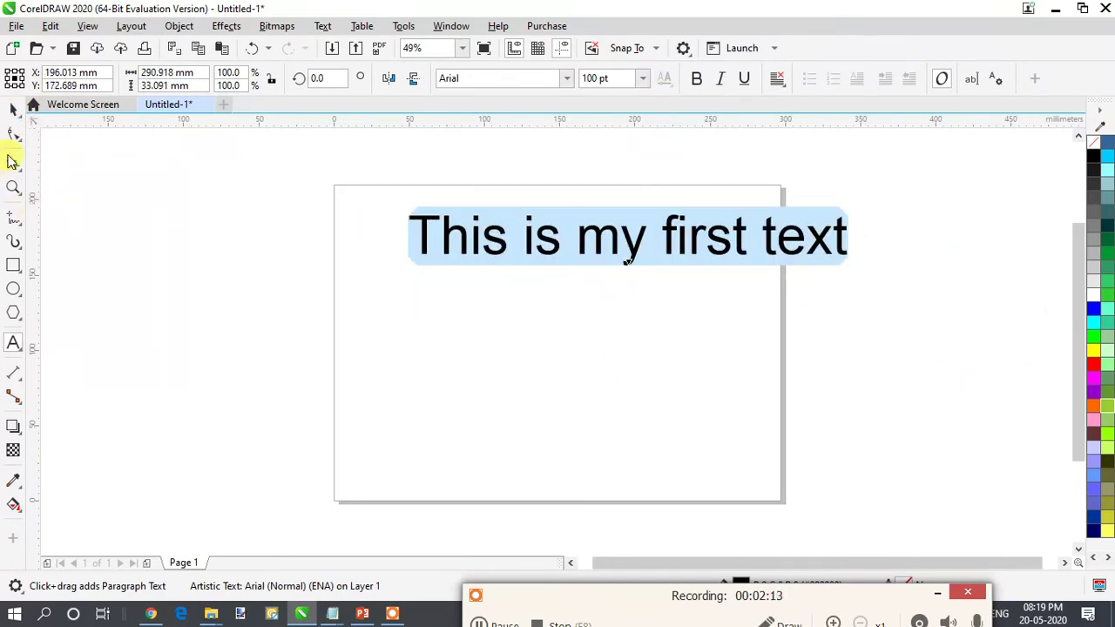
# - Move the text down to the middle of the page
pyautogui.click(13, 108)
pyautogui.click(690, 232)
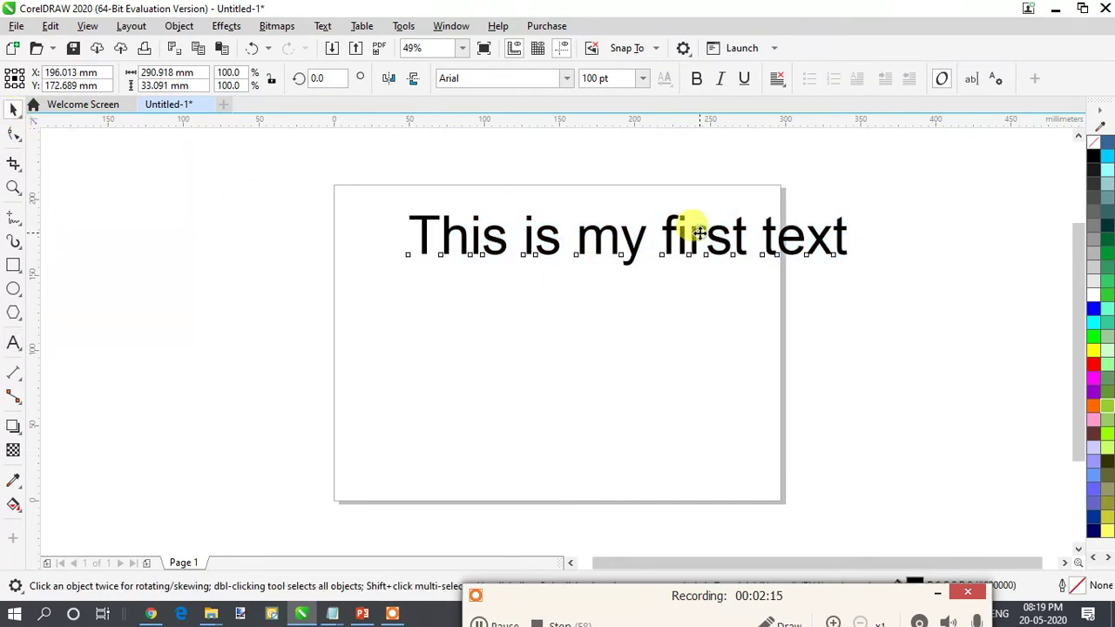
pyautogui.moveTo(694, 233); pyautogui.dragTo(630, 313)
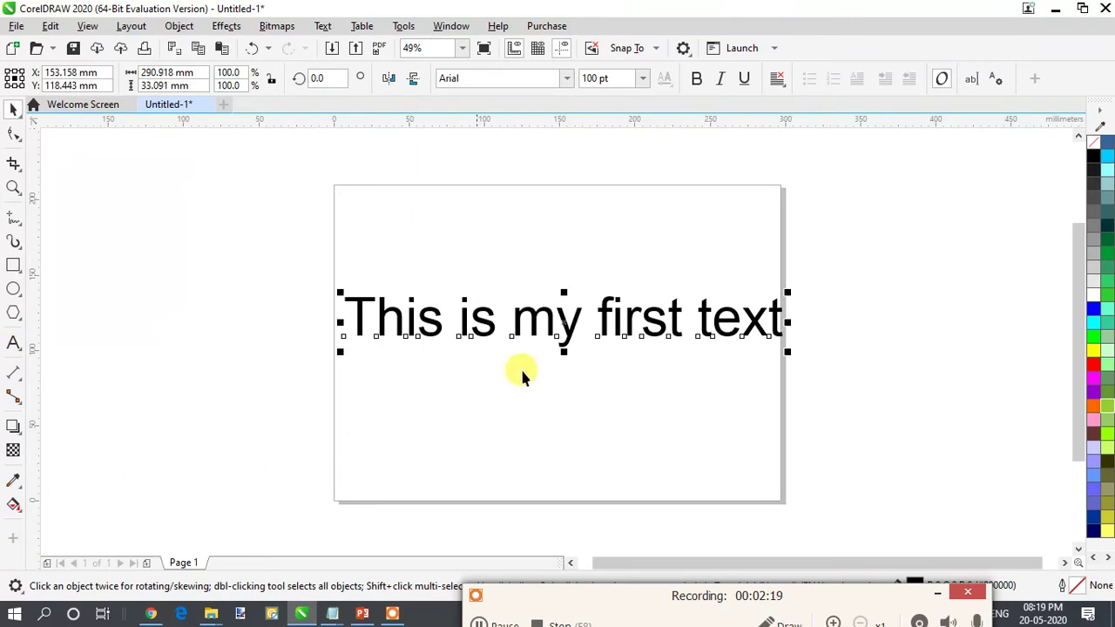
# - Set the text in Comic Sans MS and scale it down to about 88.5 pt
pyautogui.click(566, 79)
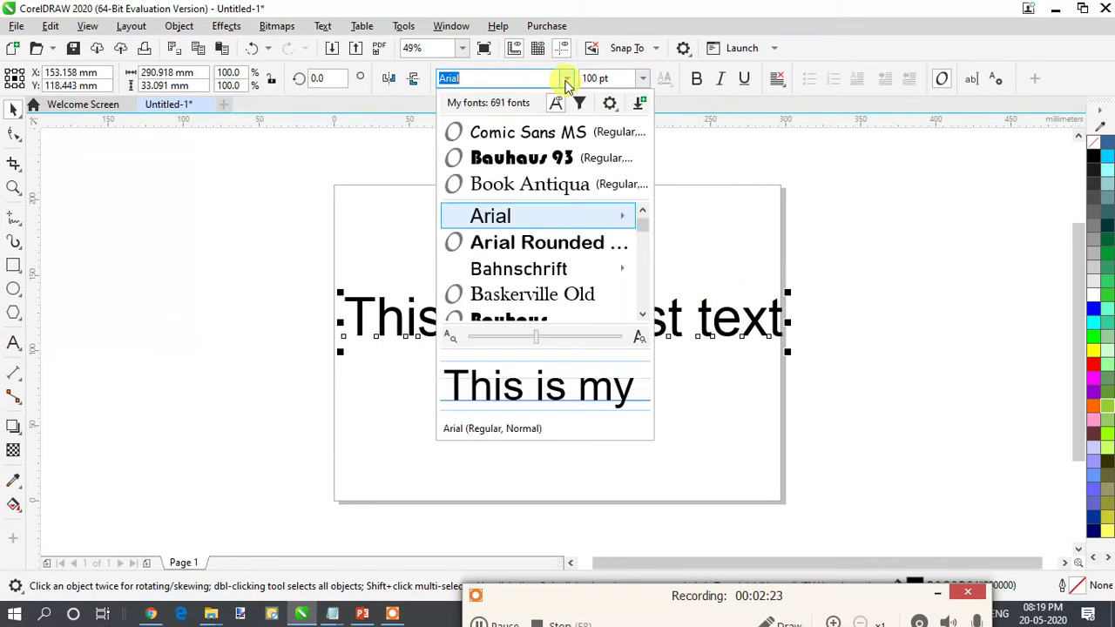
pyautogui.click(569, 132)
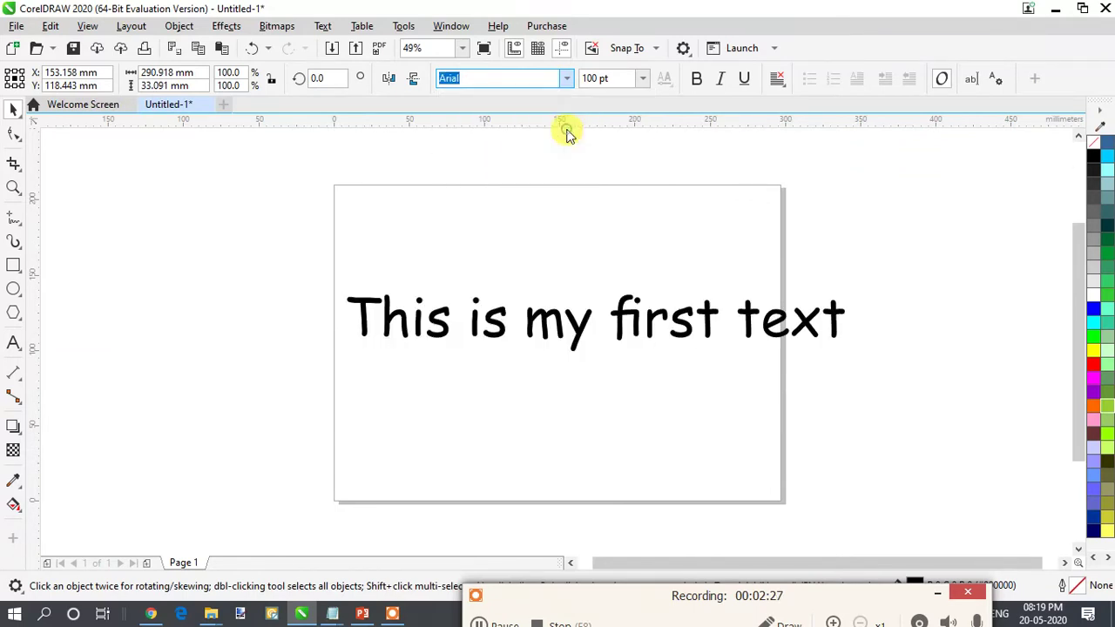
pyautogui.moveTo(801, 316); pyautogui.dragTo(779, 319)
pyautogui.moveTo(824, 355)
pyautogui.mouseDown()
pyautogui.moveTo(791, 334)
pyautogui.moveTo(844, 355)
pyautogui.moveTo(806, 350)
pyautogui.mouseUp()
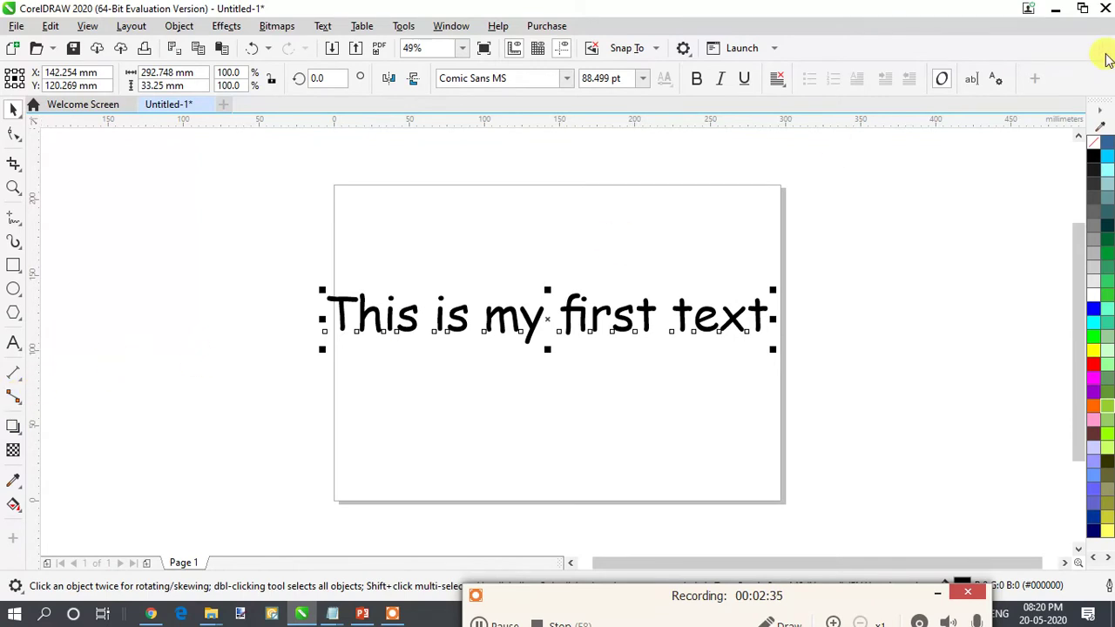
# - Delete and restore the sentence, then select all its characters
pyautogui.press('Delete')
pyautogui.click(13, 342)
pyautogui.hotkey('ctrl', 'z')
pyautogui.click(447, 316)
pyautogui.hotkey('ctrl', 'a')
# - Try several green fills, settle on navy blue, and apply bold and italic
pyautogui.click(1106, 283)
pyautogui.click(1106, 323)
pyautogui.click(1107, 377)
pyautogui.click(1107, 396)
pyautogui.click(1106, 442)
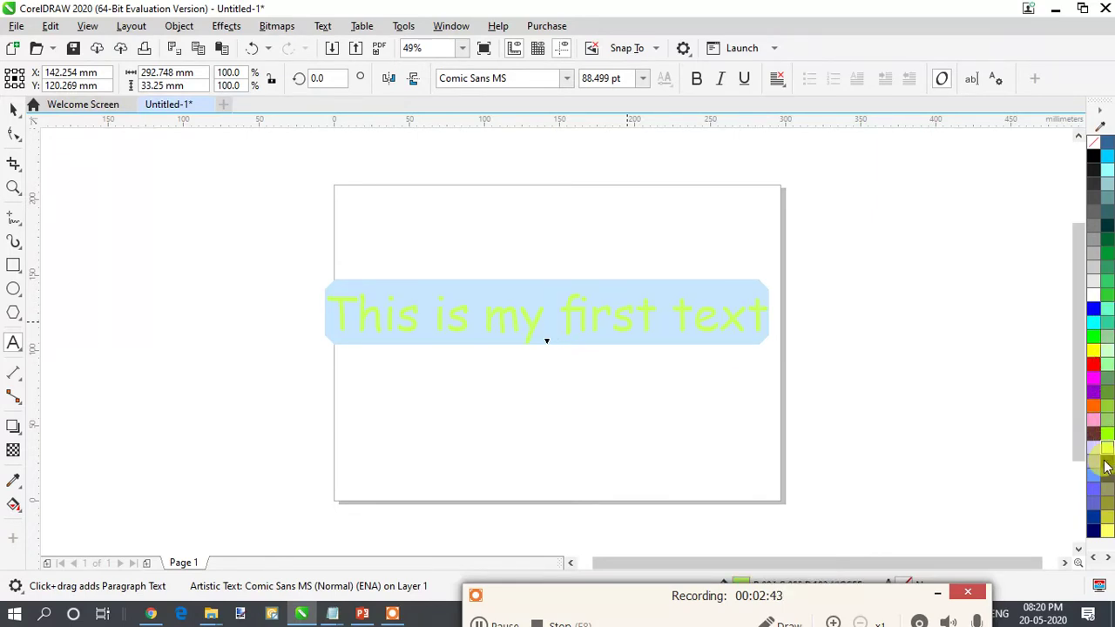
pyautogui.click(1106, 465)
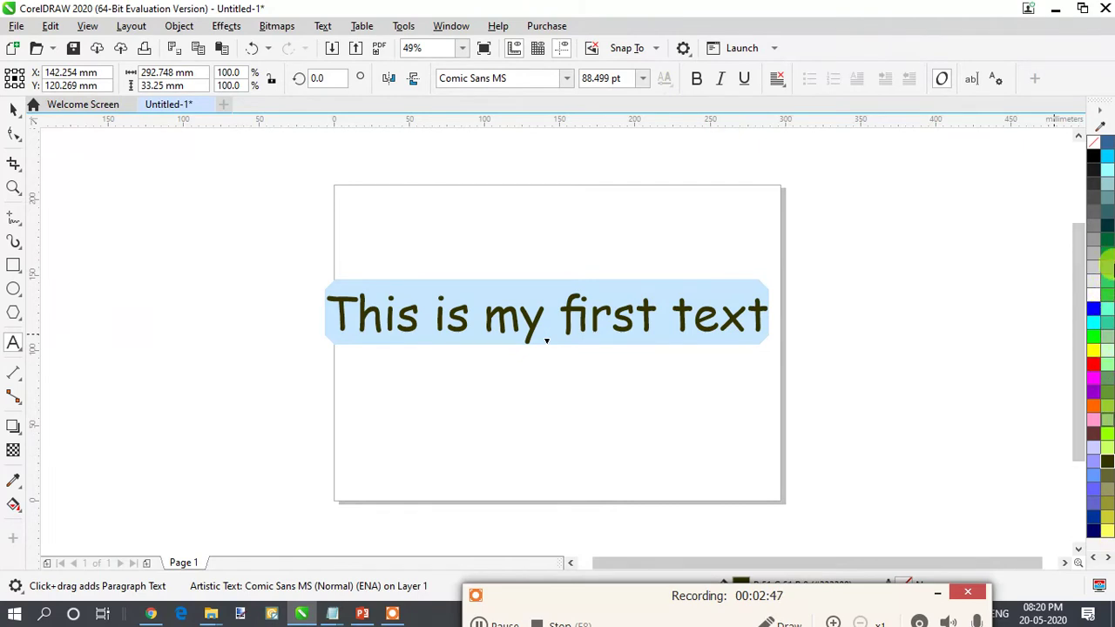
pyautogui.click(1093, 528)
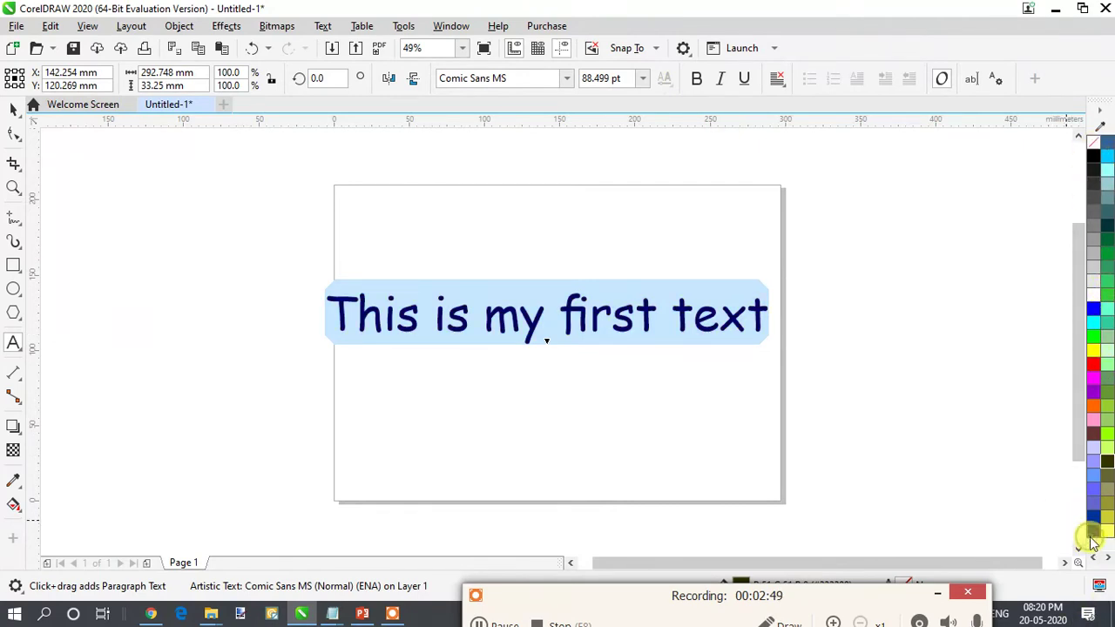
pyautogui.click(696, 79)
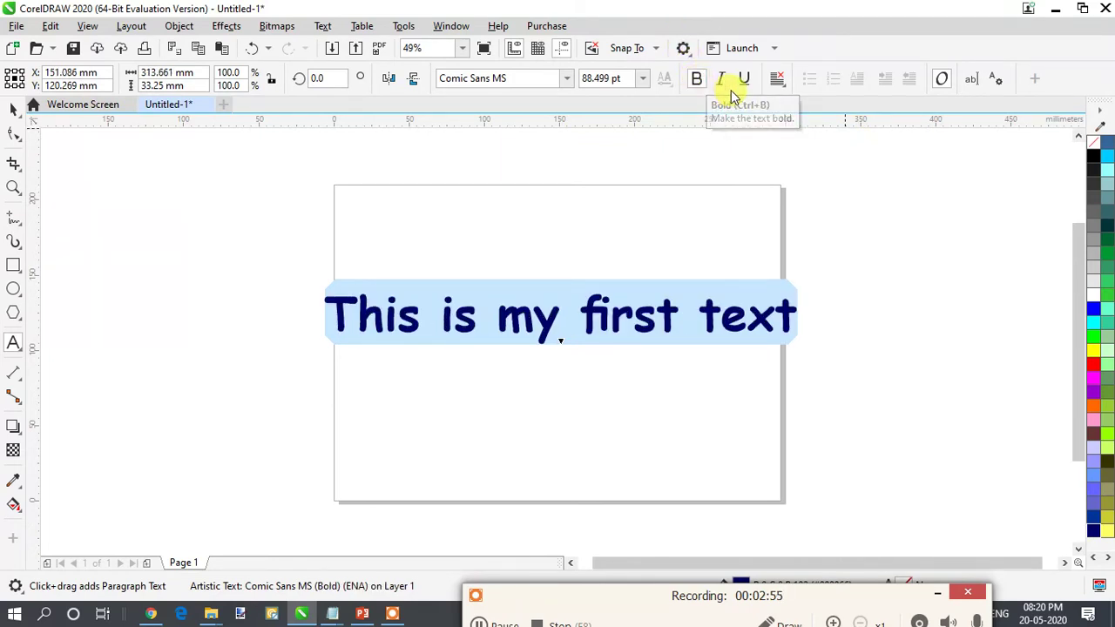
pyautogui.click(724, 87)
# - Remove the underline, italic and bold styling from the sentence
pyautogui.click(744, 78)
pyautogui.click(719, 79)
pyautogui.click(697, 79)
pyautogui.click(744, 78)
# - Try center and right alignment, then apply Force Justify alignment
pyautogui.click(778, 82)
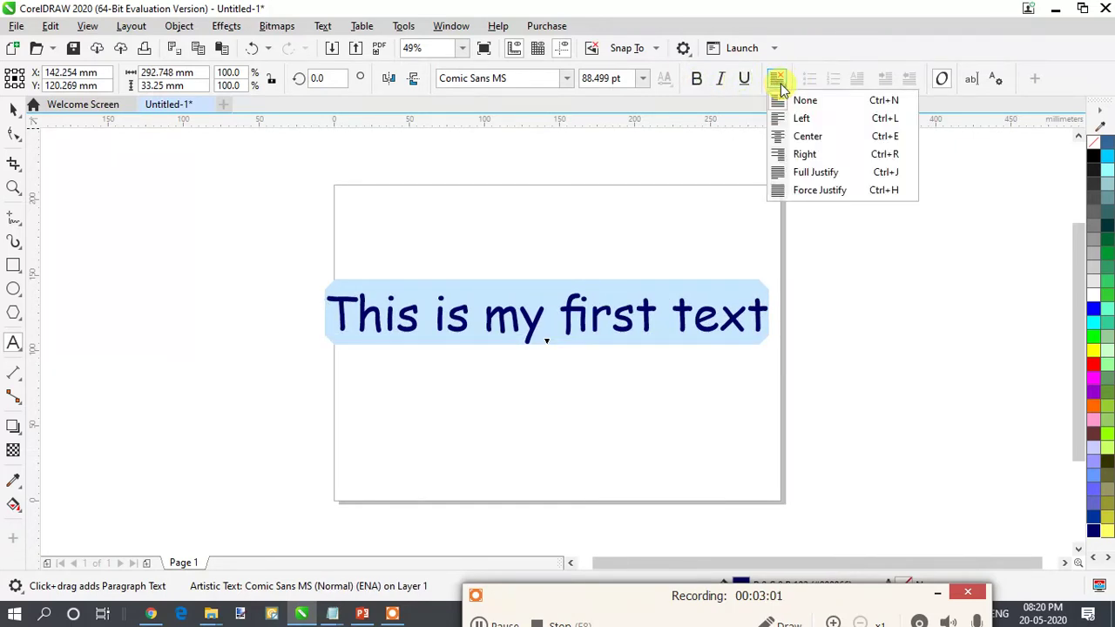
pyautogui.click(795, 136)
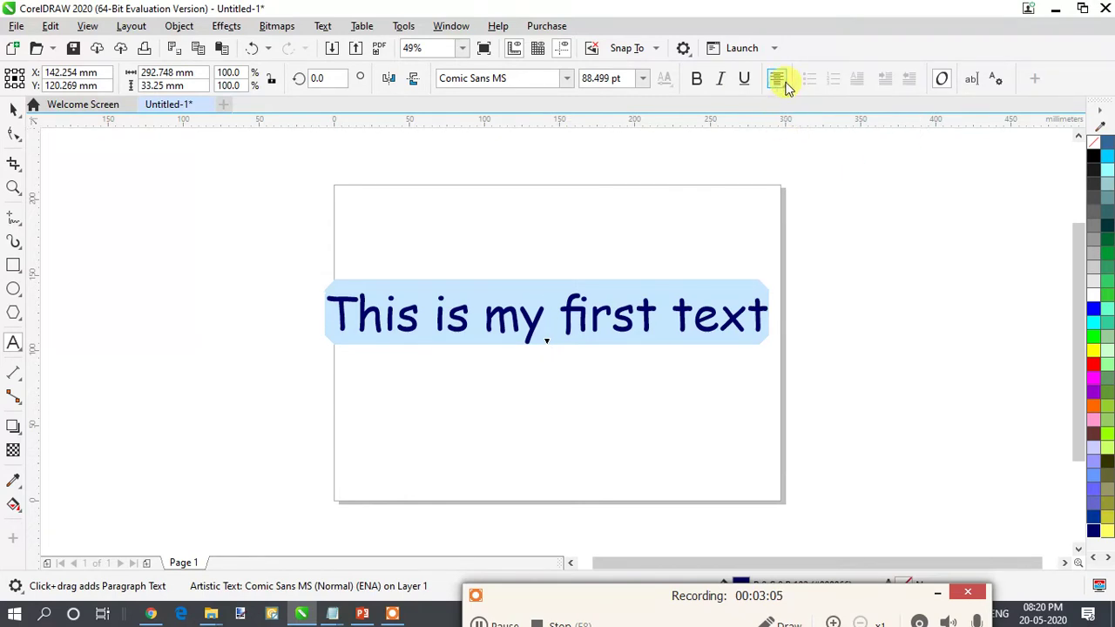
pyautogui.click(783, 84)
pyautogui.click(805, 153)
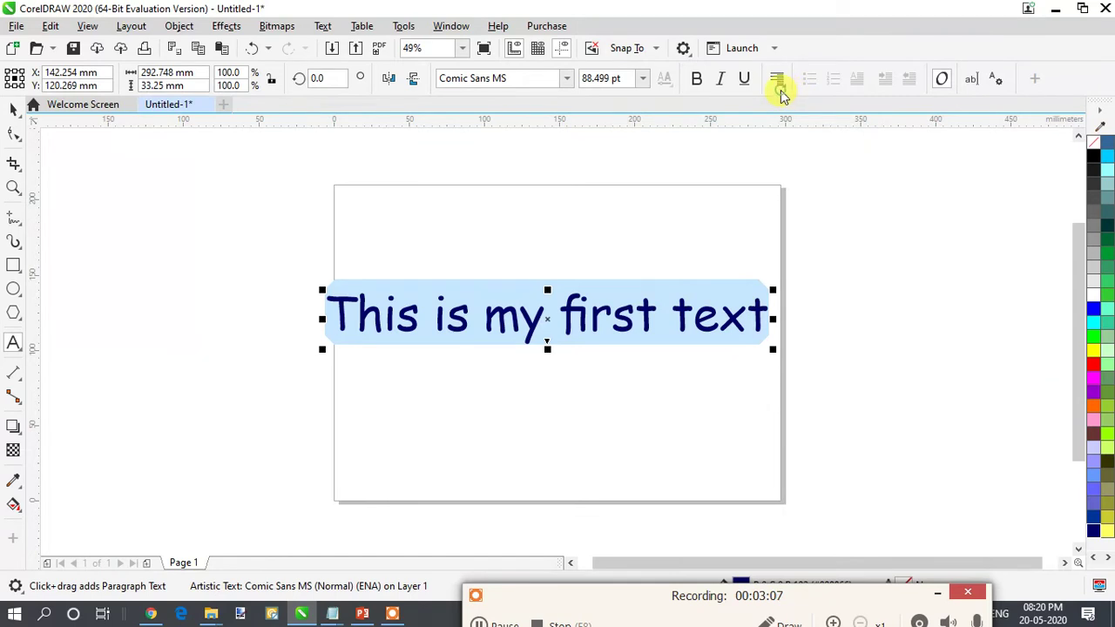
pyautogui.click(780, 87)
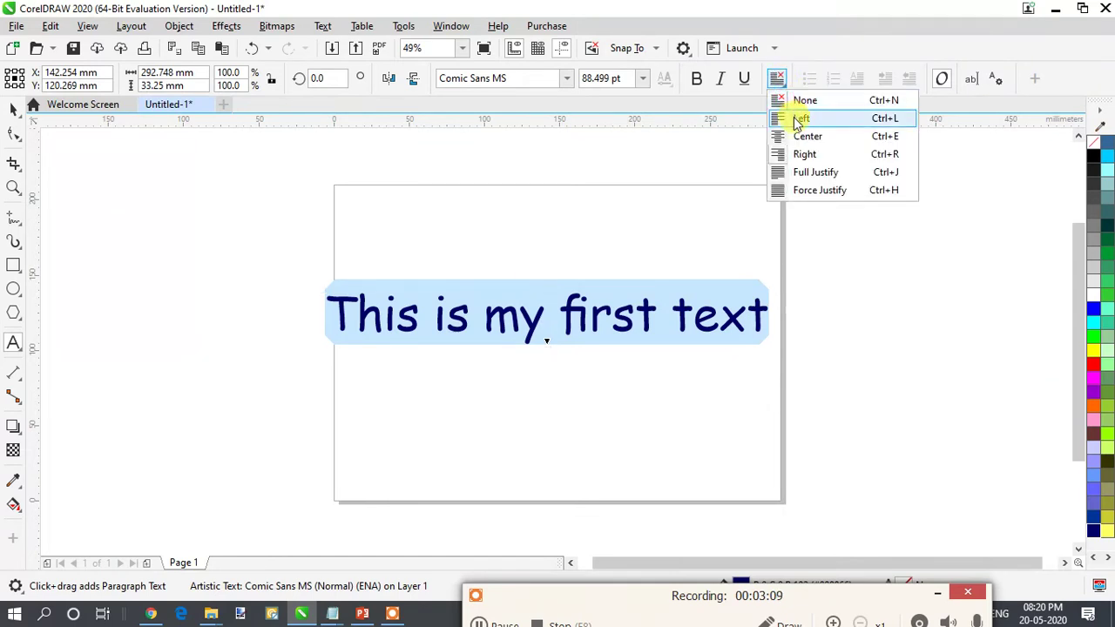
pyautogui.click(819, 192)
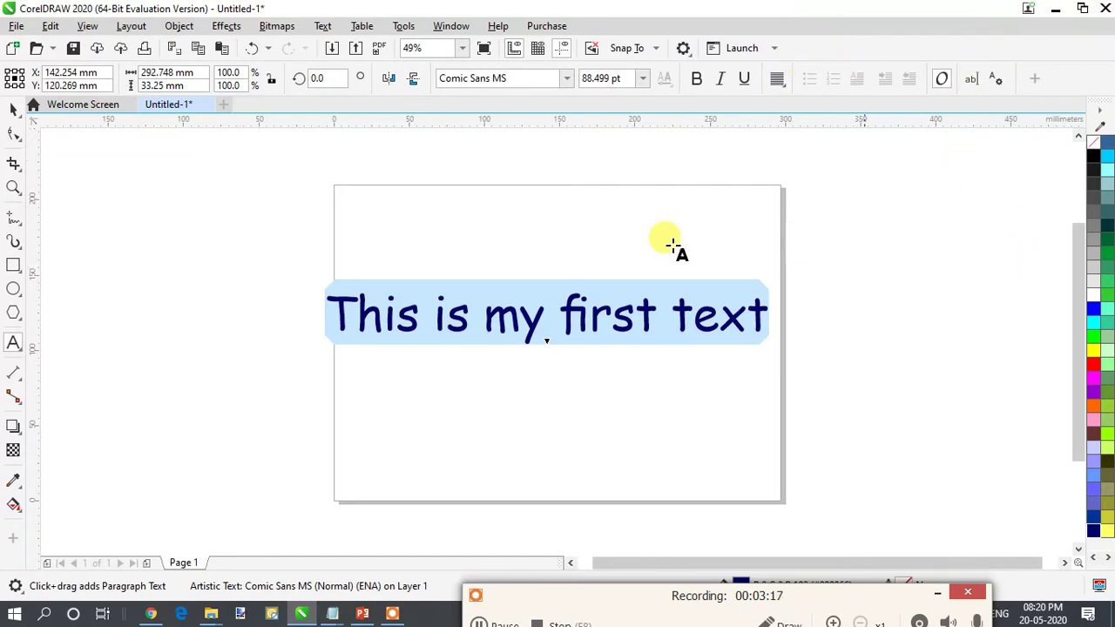
pyautogui.click(574, 296)
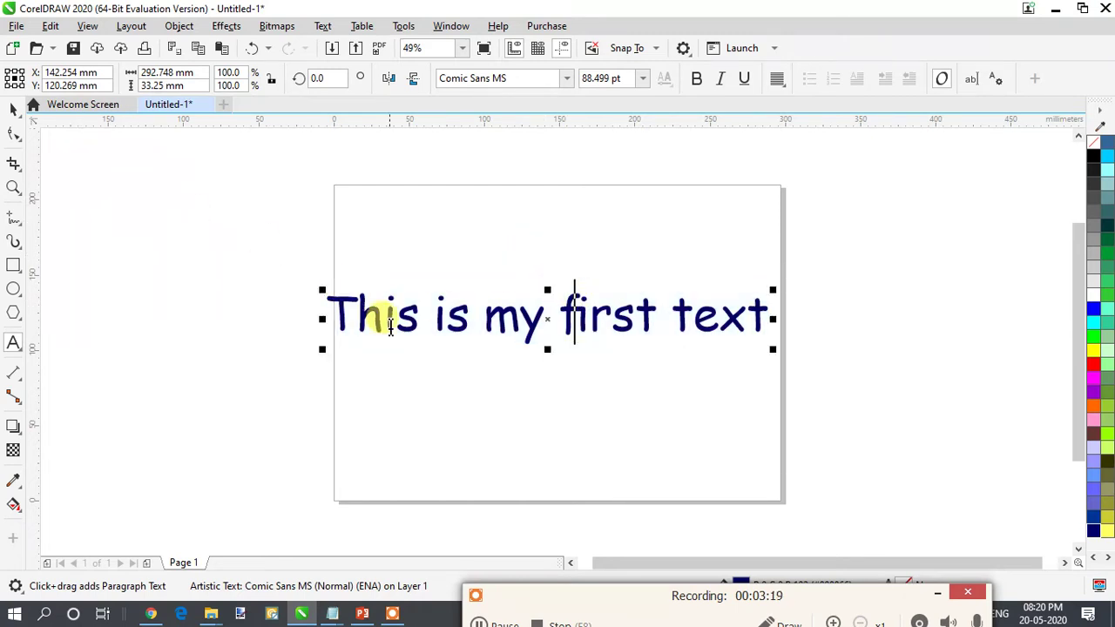
# - Set the words 'This is my' in Consolas
pyautogui.moveTo(339, 307); pyautogui.dragTo(540, 321)
pyautogui.click(540, 321)
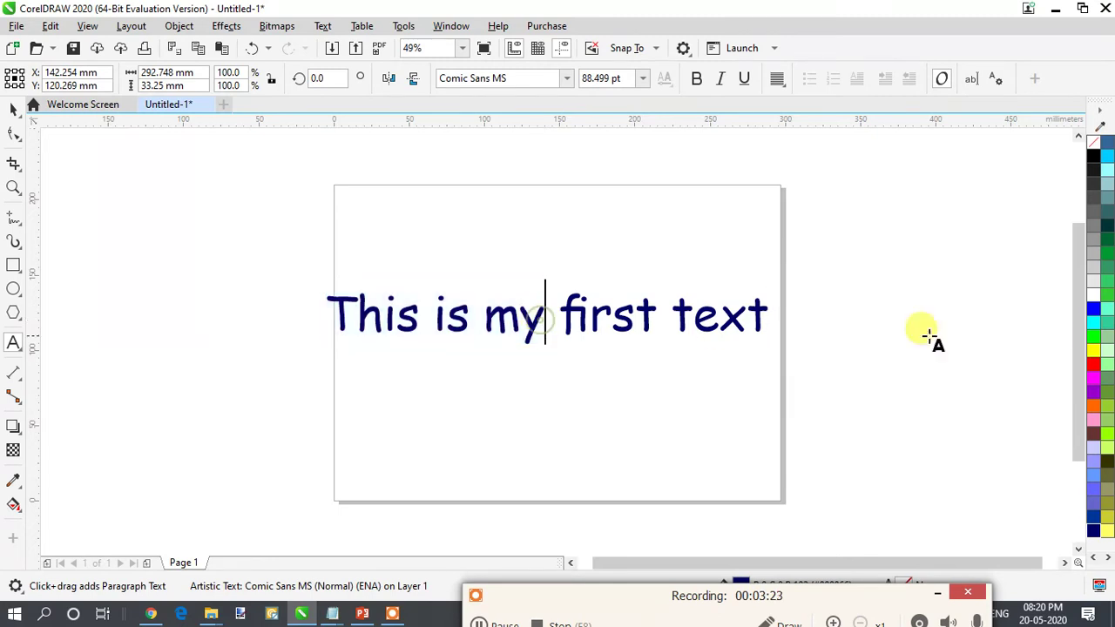
pyautogui.hotkey('ctrl', 'z')
pyautogui.hotkey('ctrl', 'z')
pyautogui.hotkey('ctrl', 'z')
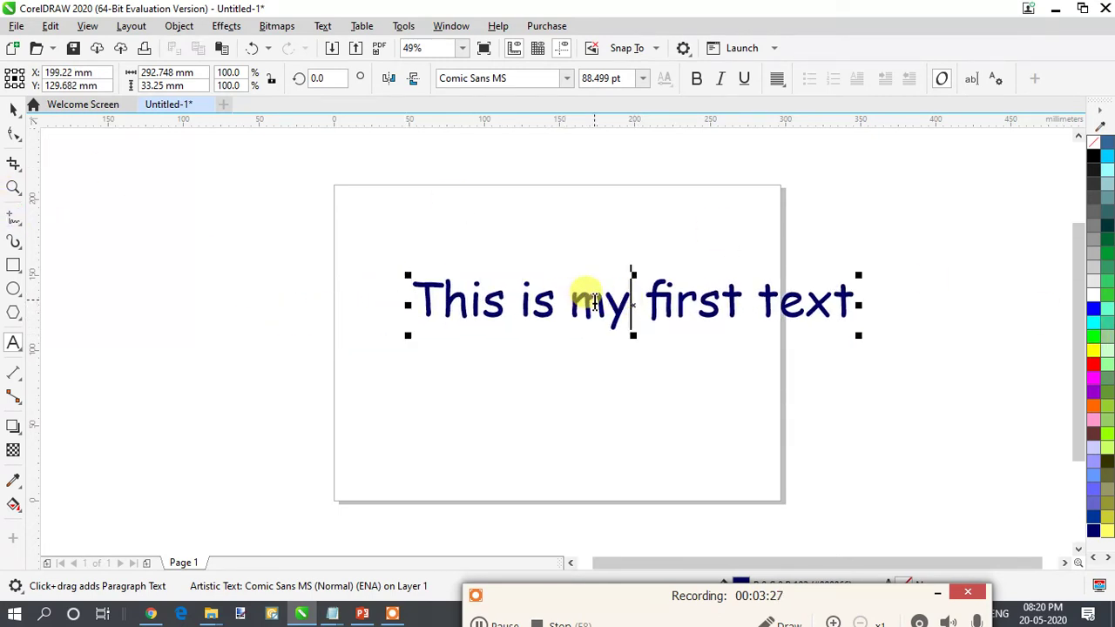
pyautogui.hotkey('ctrl', 'z')
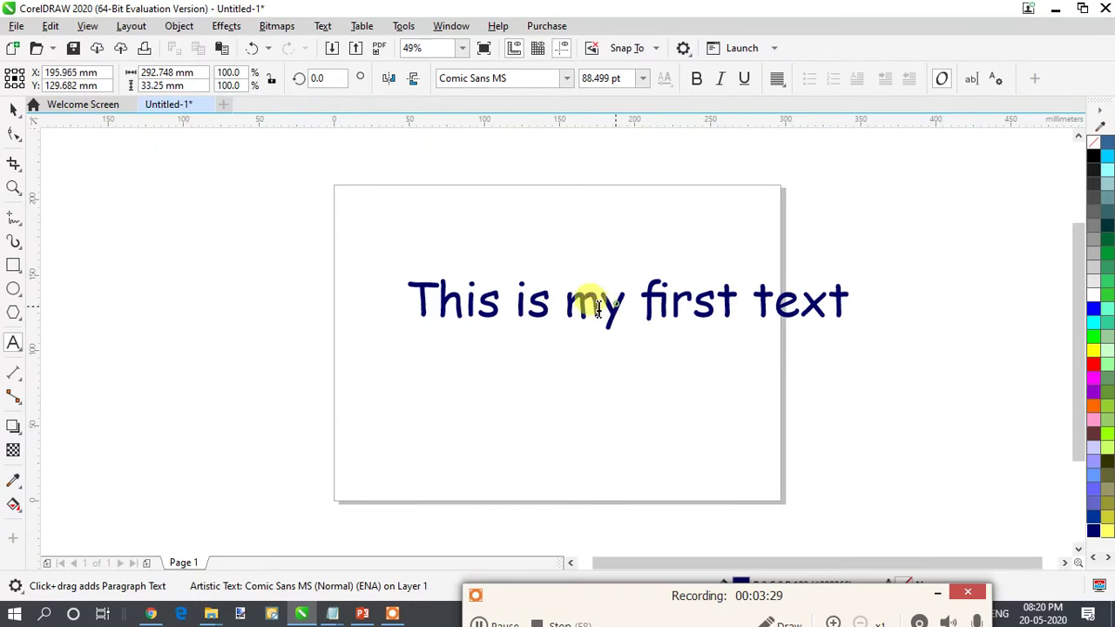
pyautogui.moveTo(620, 305); pyautogui.dragTo(405, 309)
pyautogui.click(567, 79)
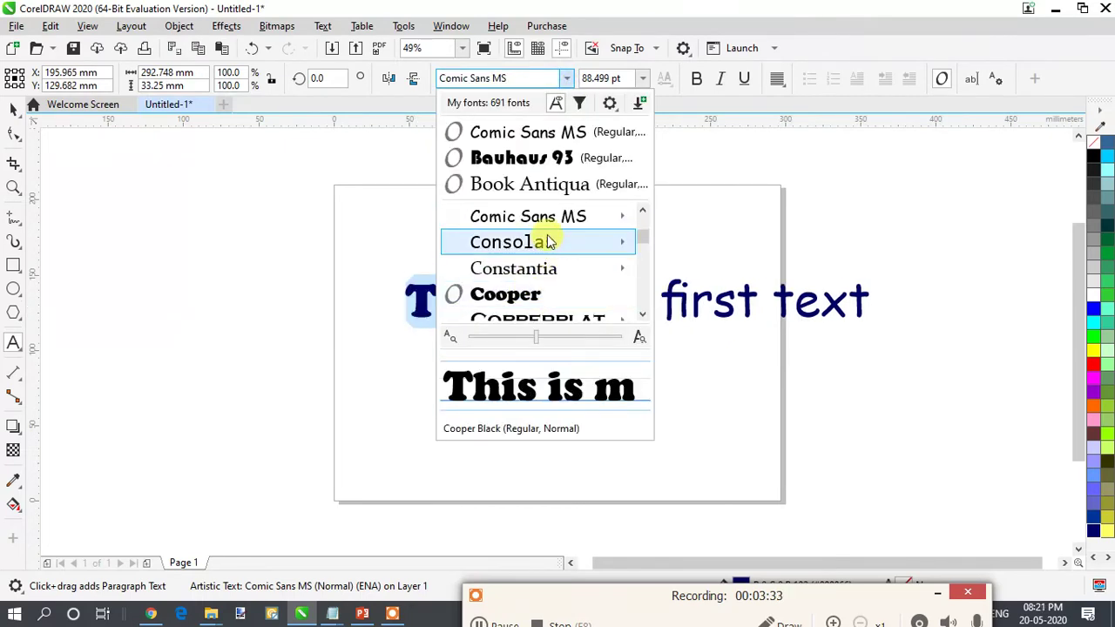
pyautogui.moveTo(540, 237)
pyautogui.click(745, 244)
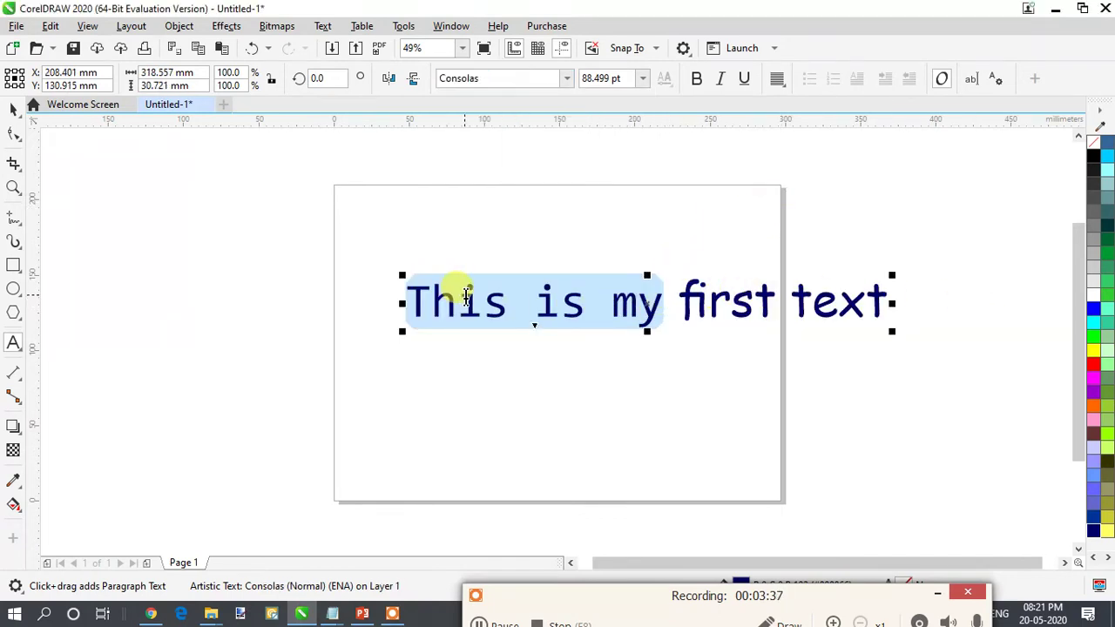
# - Move the whole sentence left and down on the page
pyautogui.click(916, 314)
pyautogui.click(738, 319)
pyautogui.click(13, 109)
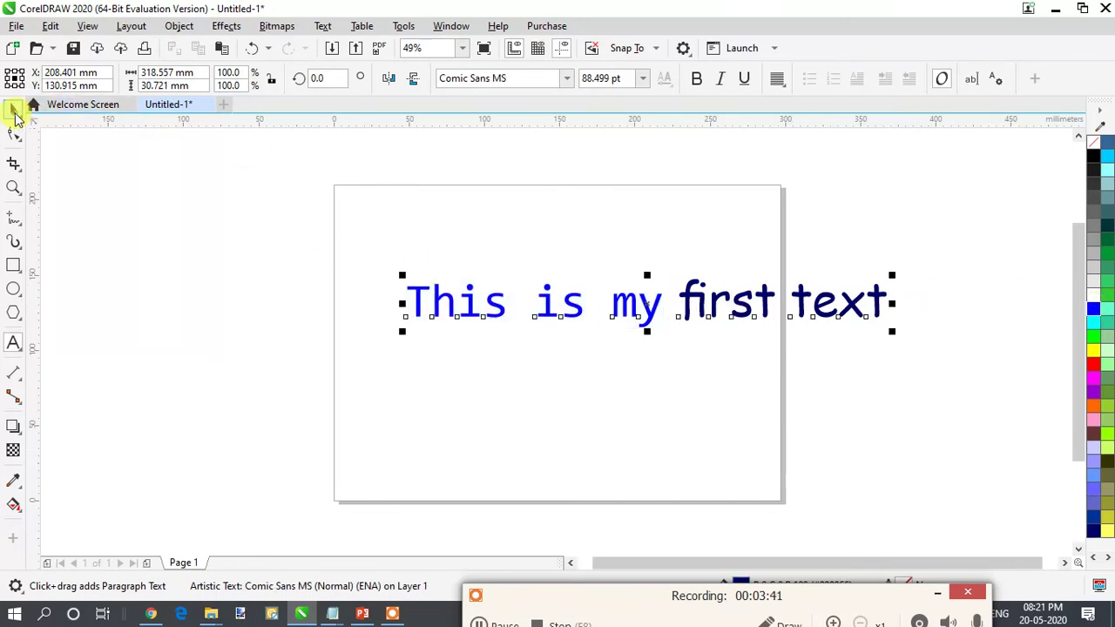
pyautogui.moveTo(852, 301); pyautogui.dragTo(750, 328)
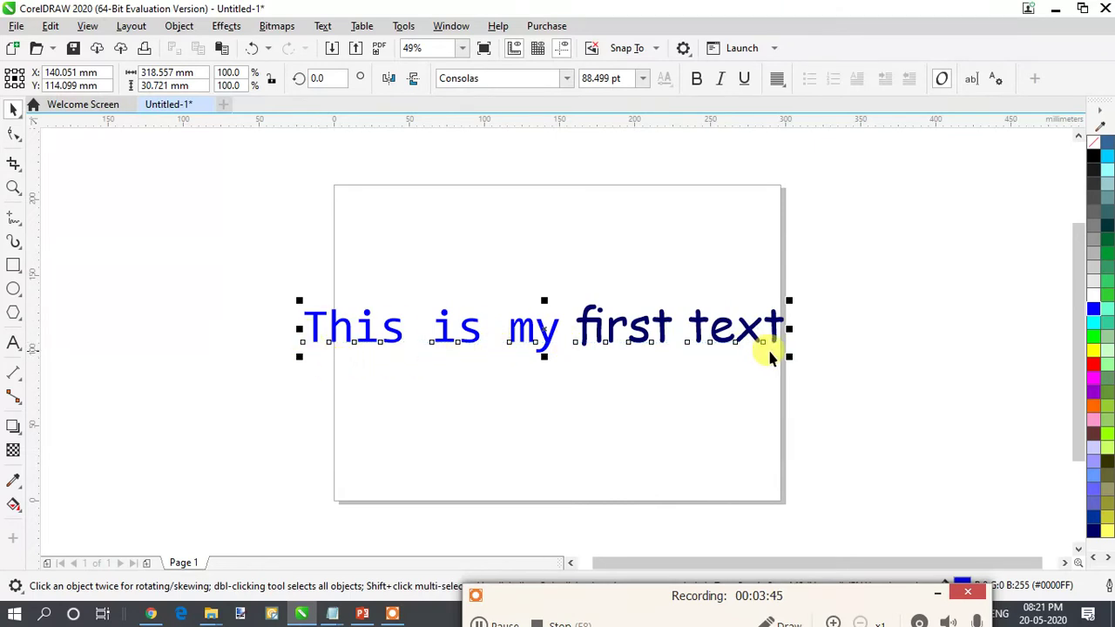
pyautogui.click(10, 133)
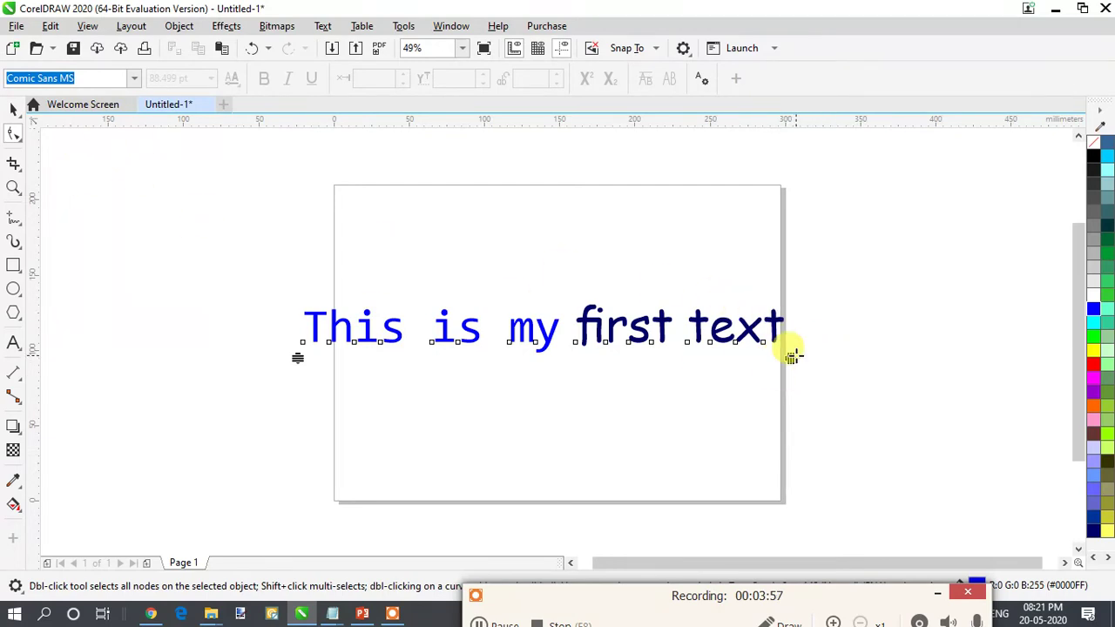
# - Tighten the letter spacing and insert a line break after 'my' so 'first text' drops below
pyautogui.moveTo(789, 359); pyautogui.dragTo(699, 376)
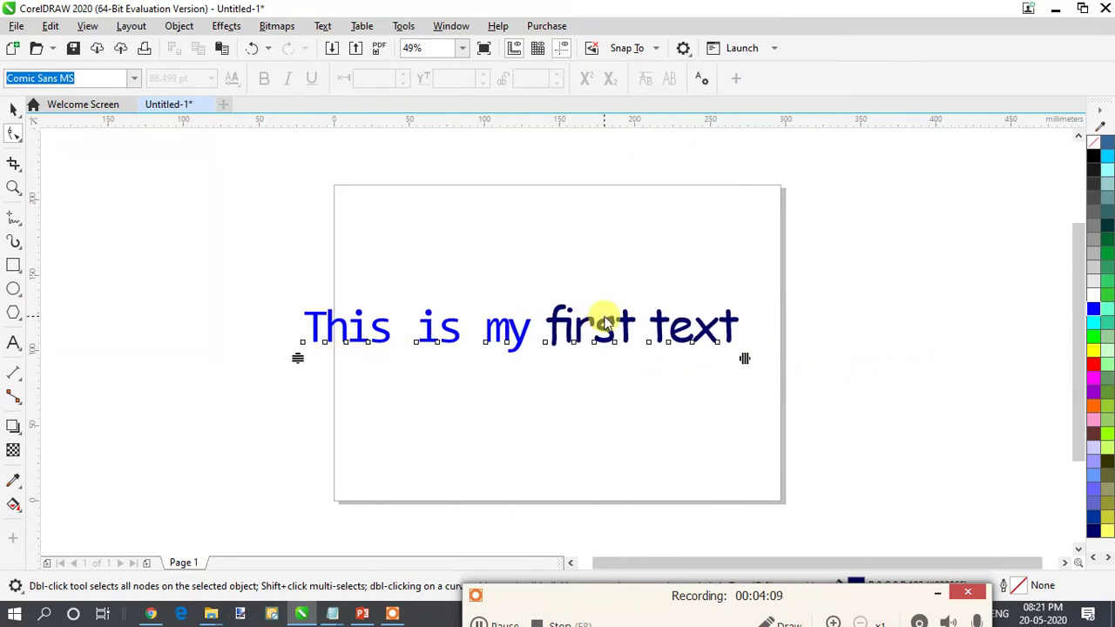
pyautogui.click(13, 374)
pyautogui.click(13, 343)
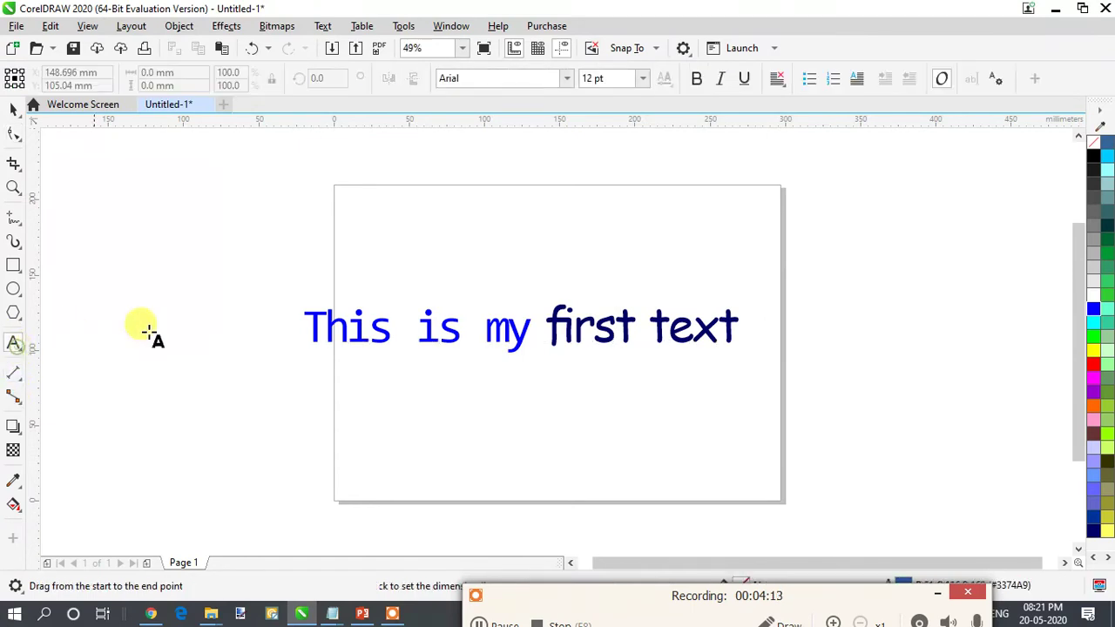
pyautogui.click(533, 329)
pyautogui.press('Return')
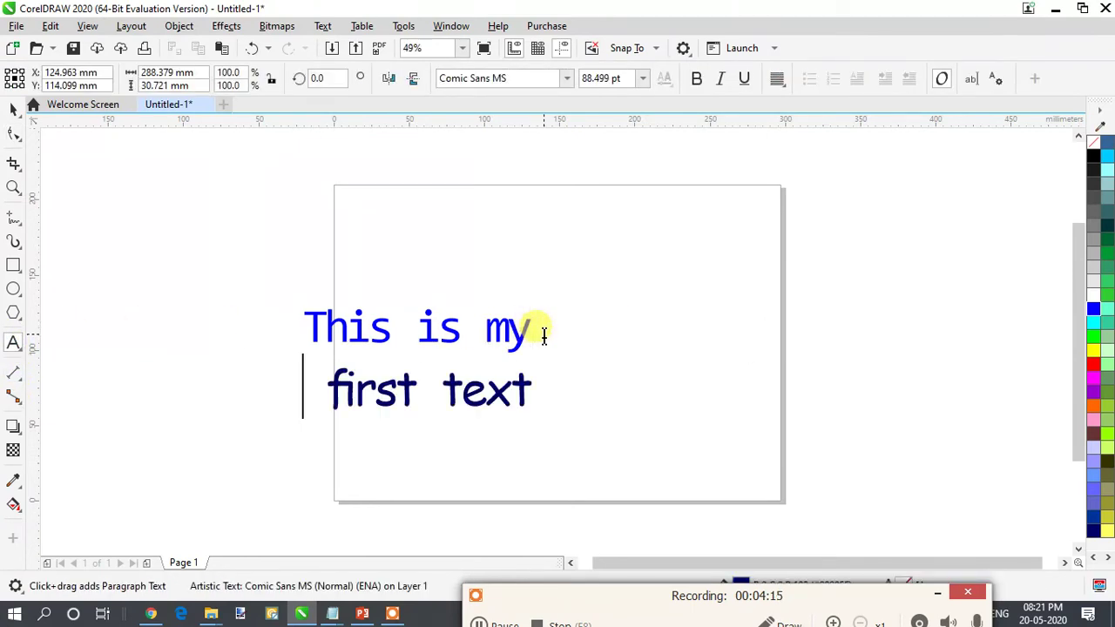
pyautogui.click(539, 390)
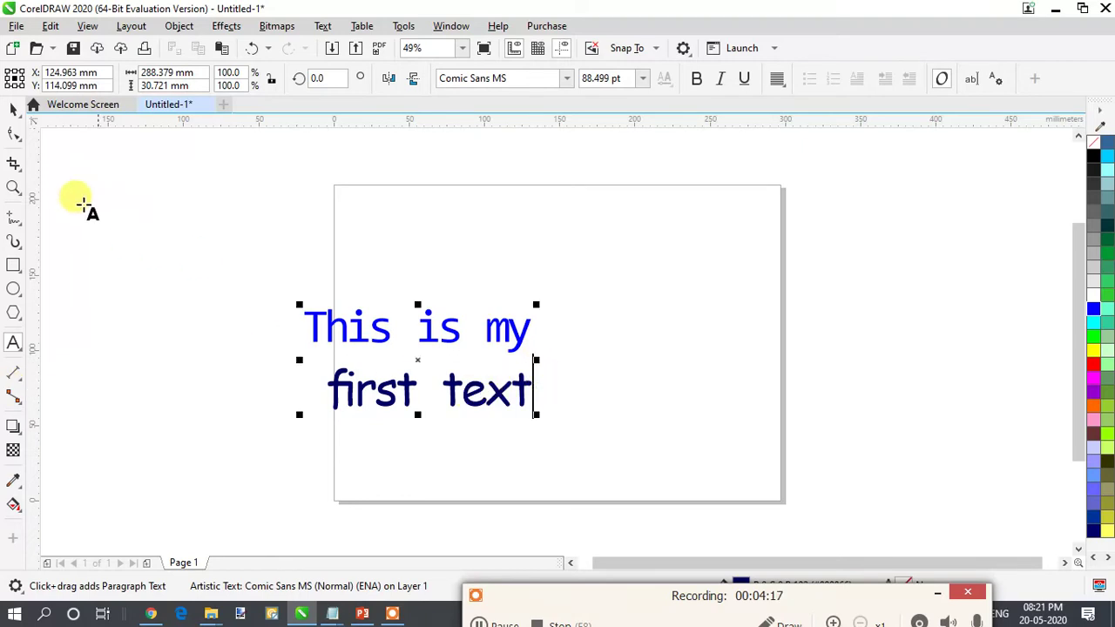
pyautogui.click(13, 133)
# - Pull 'first text' up under the first line and raise the h, i and s of 'This'
pyautogui.moveTo(297, 416); pyautogui.dragTo(359, 370)
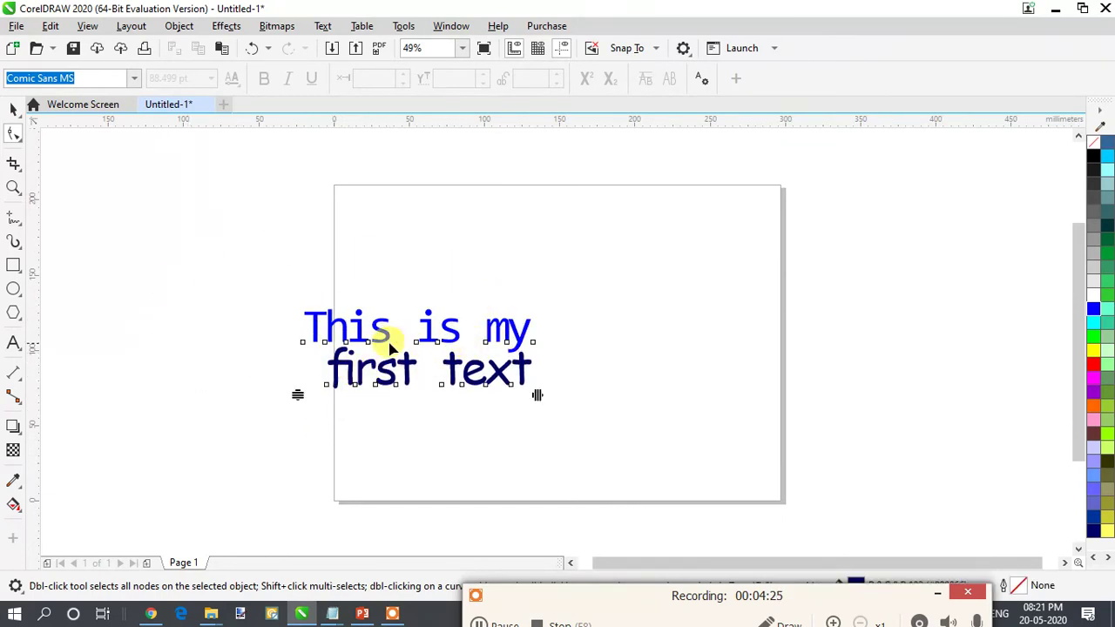
pyautogui.moveTo(324, 347); pyautogui.dragTo(312, 320)
pyautogui.scroll(2, 374, 359)
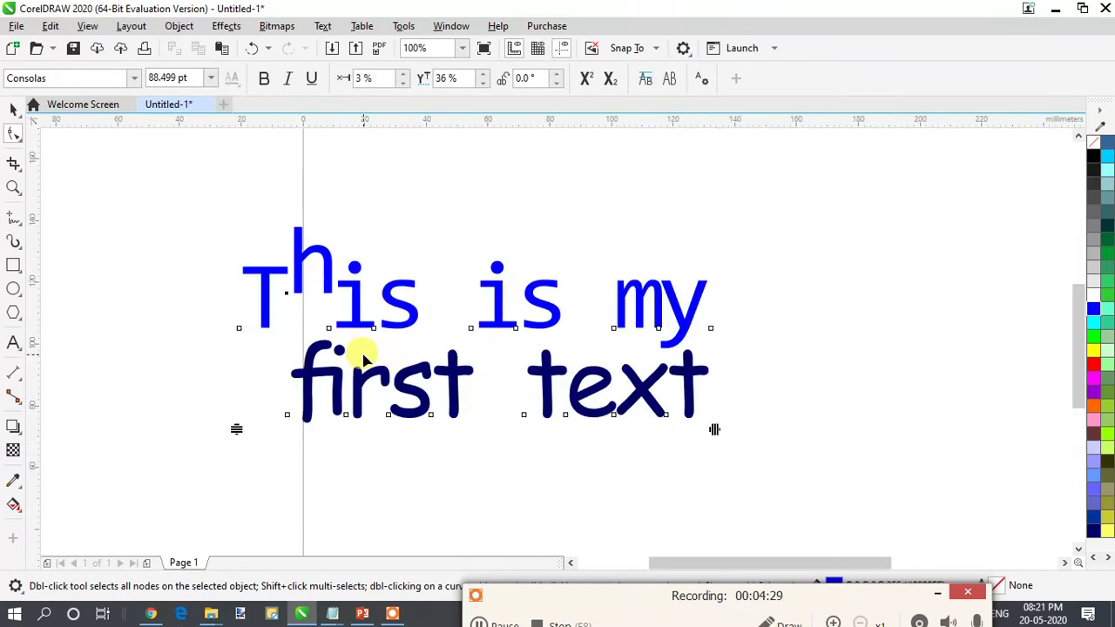
pyautogui.moveTo(373, 329); pyautogui.dragTo(370, 301)
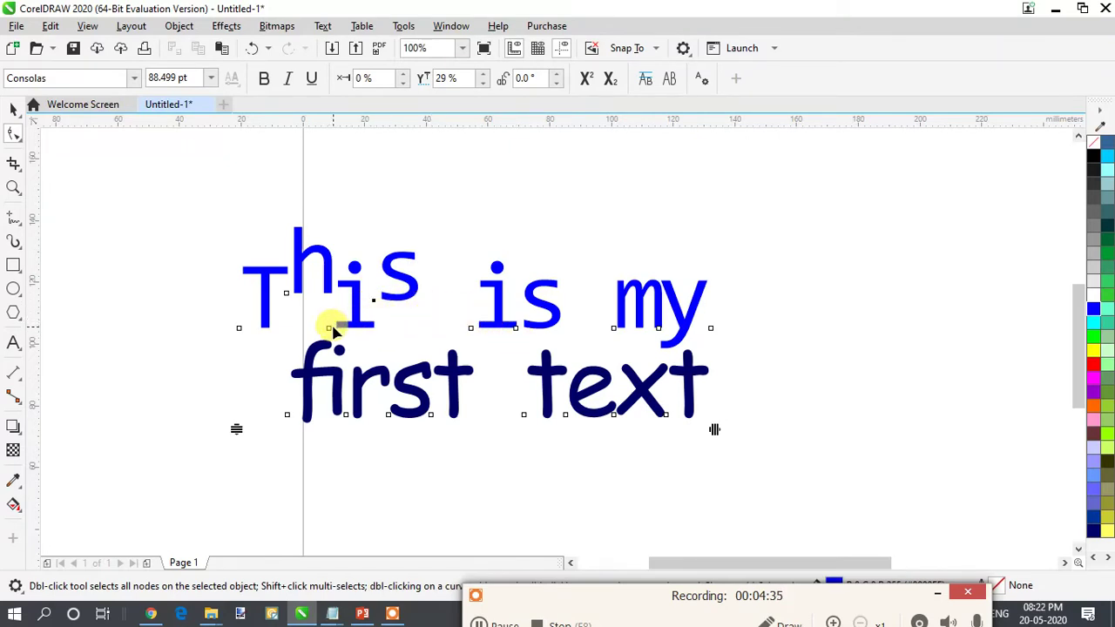
pyautogui.moveTo(330, 332); pyautogui.dragTo(344, 309)
pyautogui.click(398, 302)
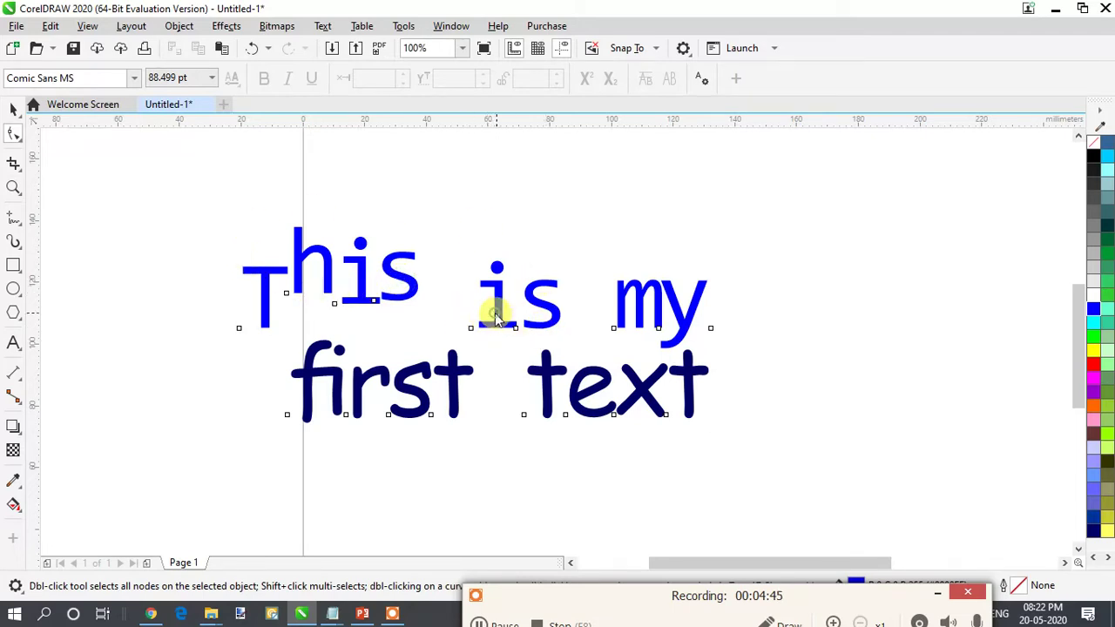
# - Shift the i of 'is' down and left, and lift the m and y of 'my'
pyautogui.moveTo(468, 331); pyautogui.dragTo(505, 338)
pyautogui.moveTo(614, 331); pyautogui.dragTo(587, 302)
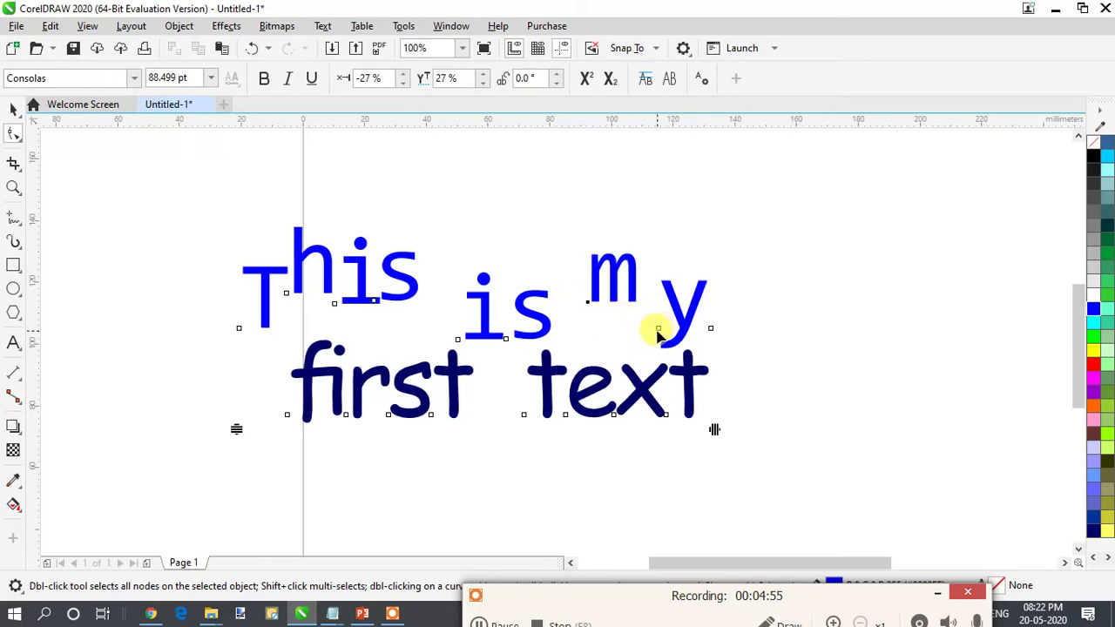
pyautogui.moveTo(659, 332); pyautogui.dragTo(639, 316)
pyautogui.click(768, 337)
pyautogui.moveTo(160, 204); pyautogui.dragTo(800, 351)
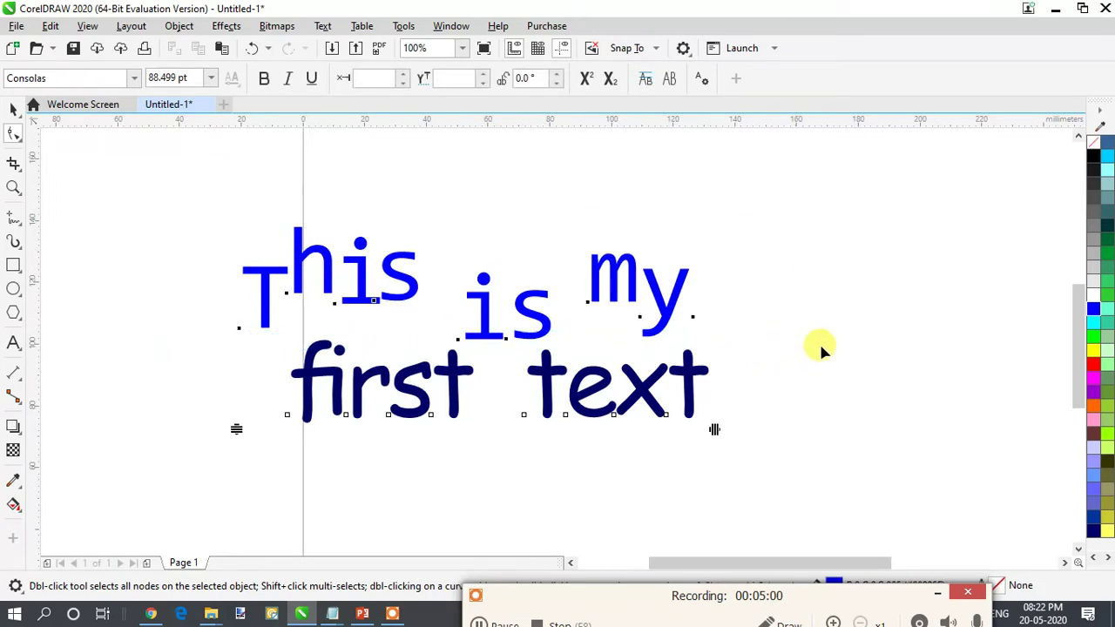
pyautogui.click(277, 273)
pyautogui.click(13, 109)
pyautogui.click(254, 269)
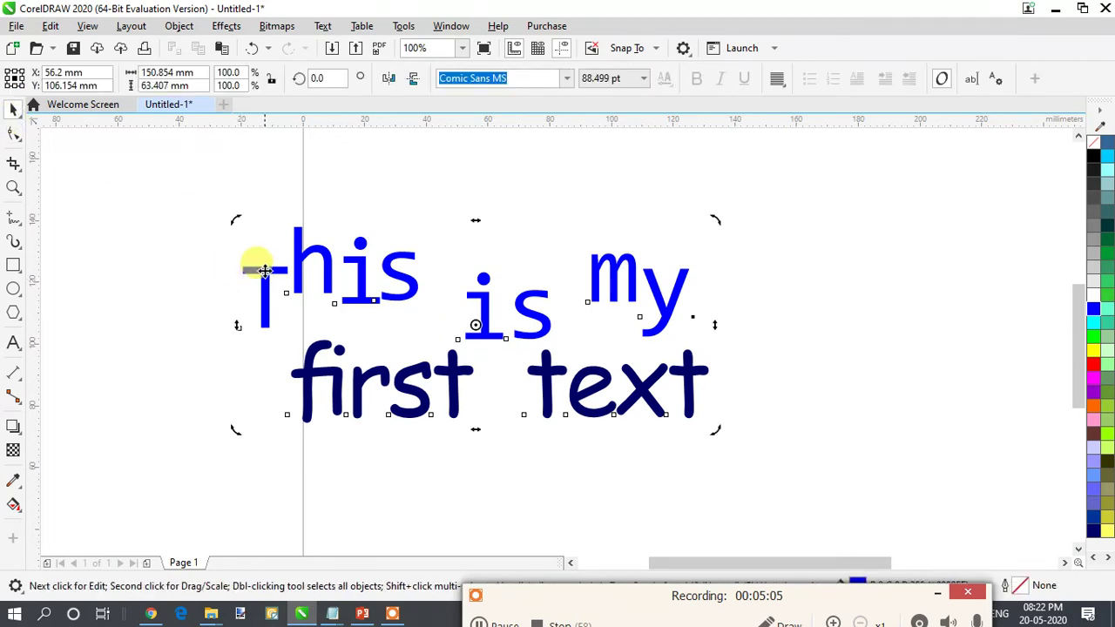
pyautogui.click(13, 133)
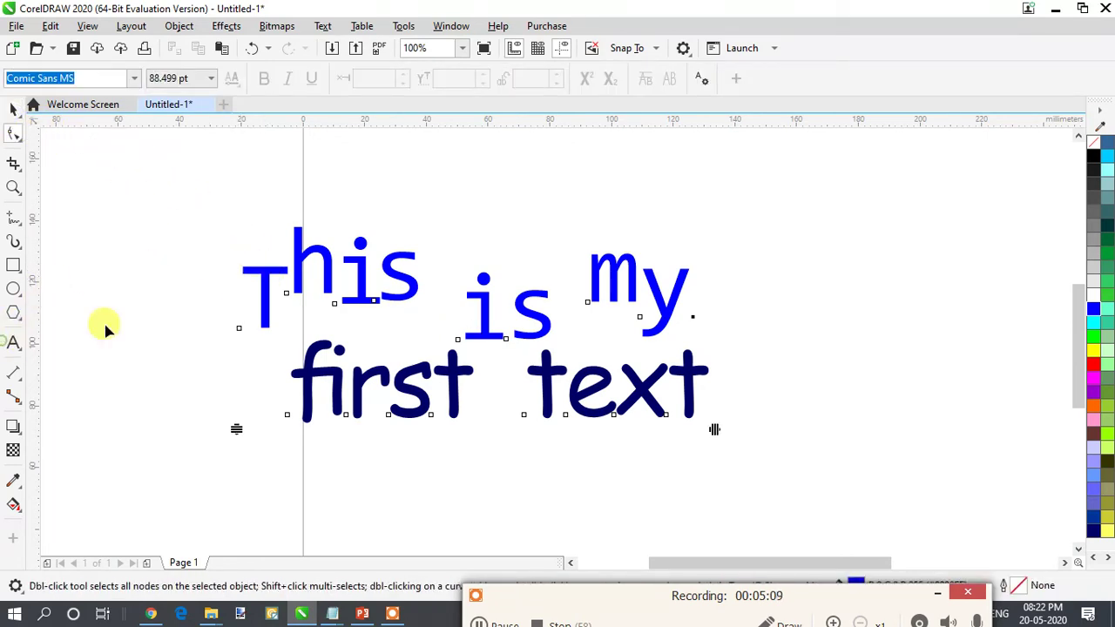
pyautogui.click(13, 344)
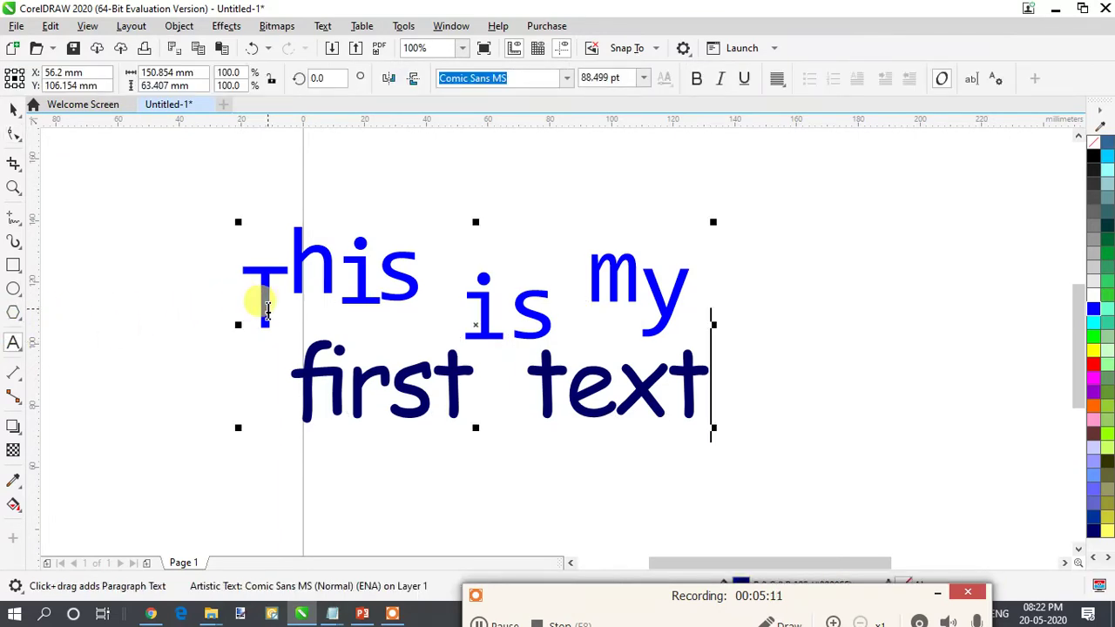
# - Colour the letters of 'This': T bright green, h and i lime green, s pale green
pyautogui.moveTo(258, 305); pyautogui.dragTo(243, 315)
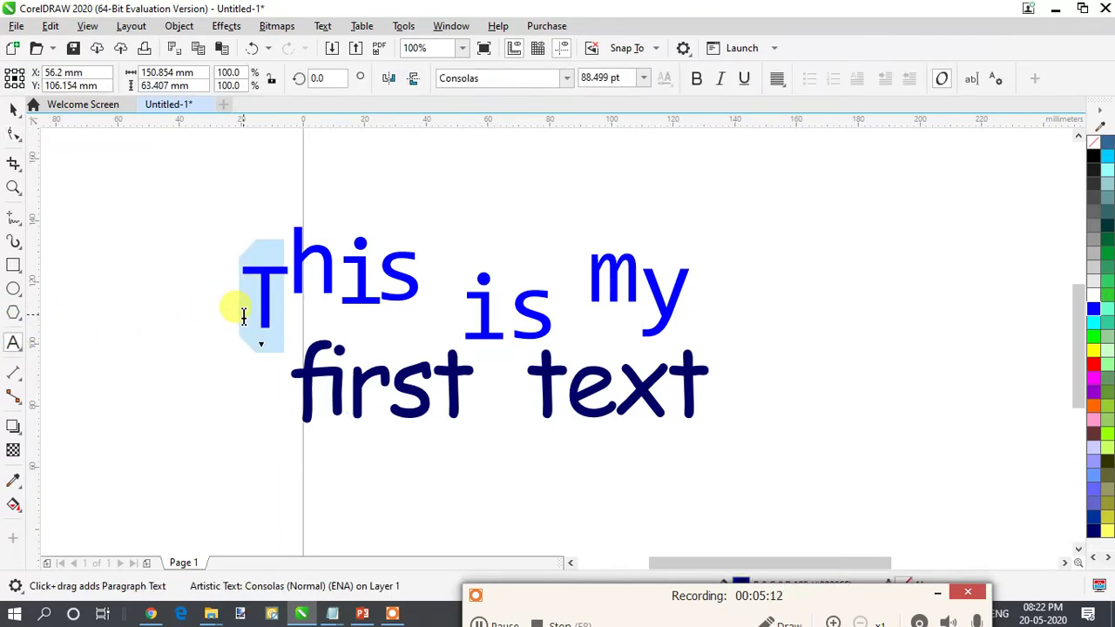
pyautogui.click(1094, 335)
pyautogui.moveTo(298, 281)
pyautogui.mouseDown()
pyautogui.moveTo(331, 272)
pyautogui.moveTo(308, 280)
pyautogui.moveTo(320, 290)
pyautogui.moveTo(293, 281)
pyautogui.mouseUp()
pyautogui.hotkey('ctrl', 'z')
pyautogui.click(1106, 434)
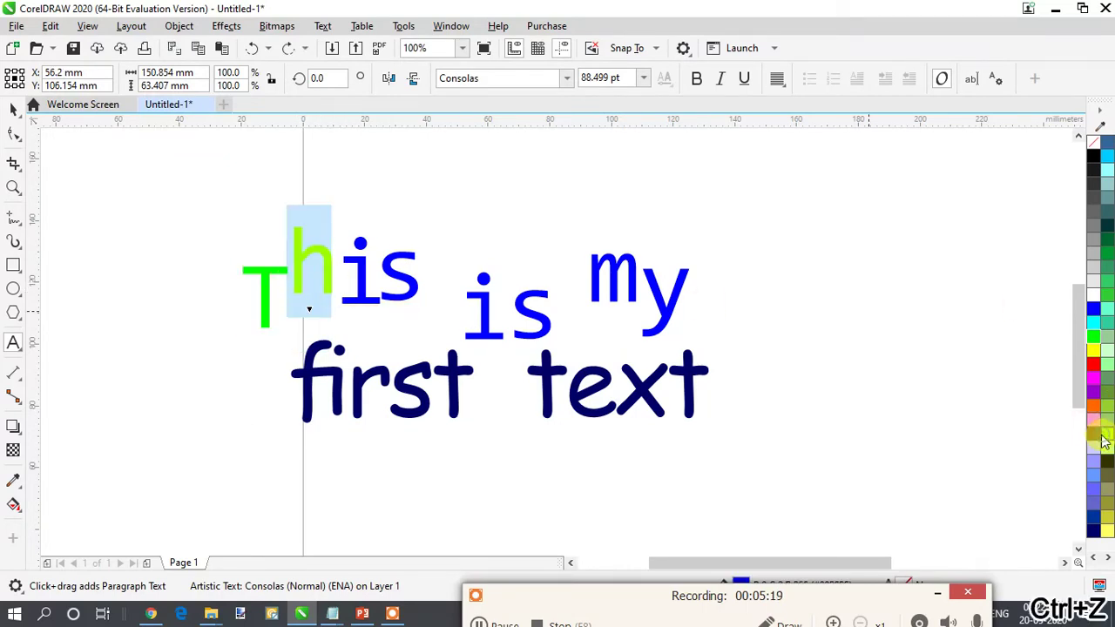
pyautogui.moveTo(370, 287); pyautogui.dragTo(349, 290)
pyautogui.click(1108, 440)
pyautogui.click(411, 290)
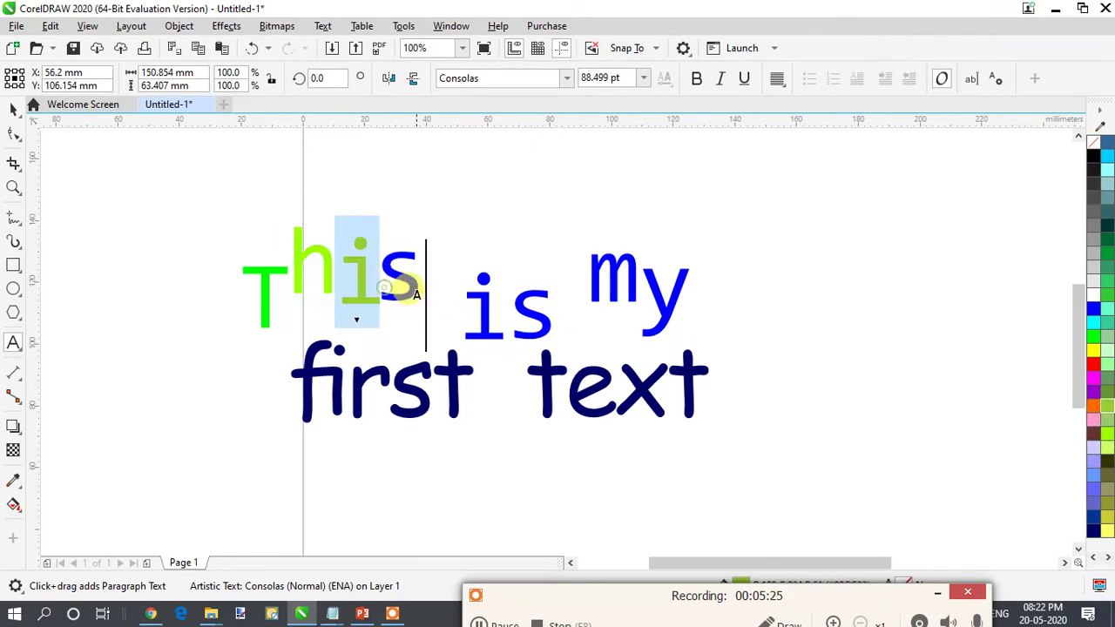
pyautogui.moveTo(417, 299); pyautogui.dragTo(423, 288)
pyautogui.hotkey('ctrl', 'z')
pyautogui.click(385, 273)
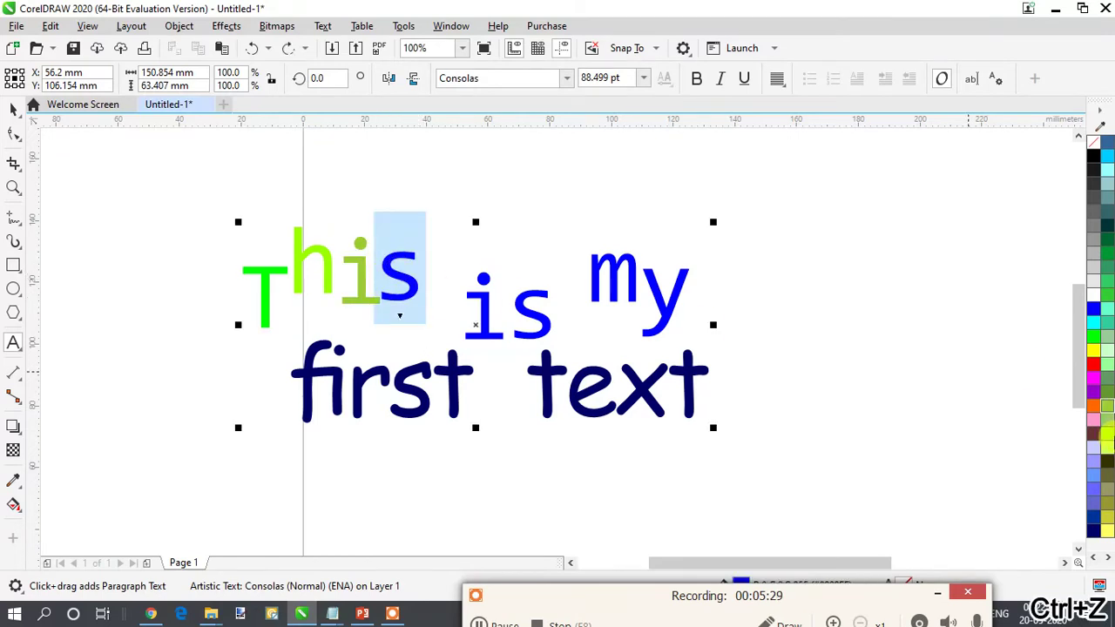
pyautogui.click(1107, 367)
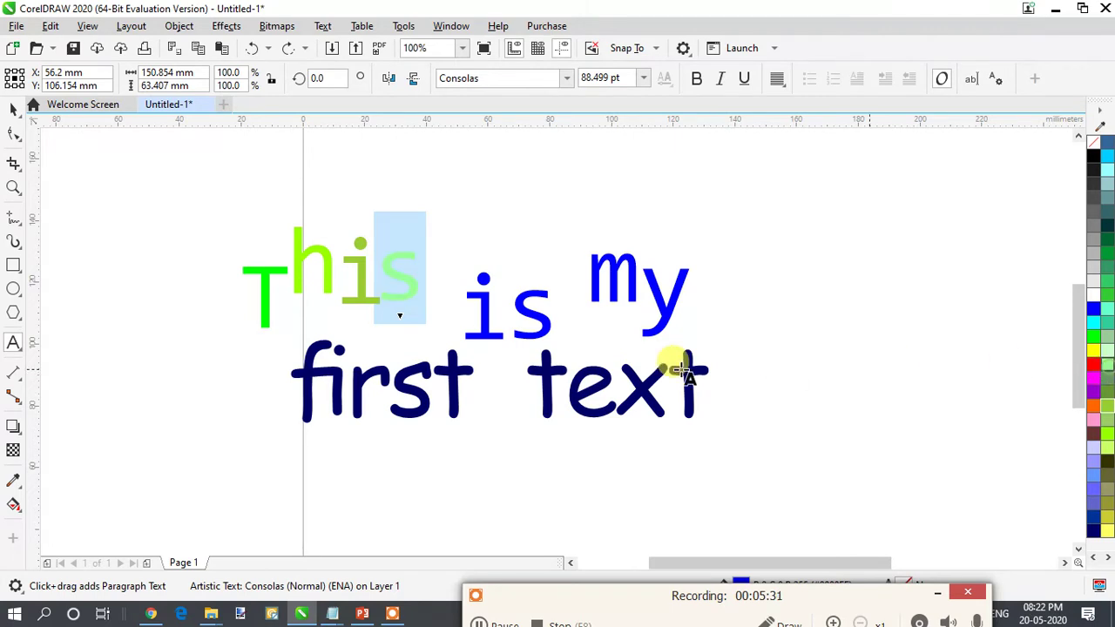
# - Colour the i of 'is' green and its s pale green, then reselect the text object
pyautogui.click(463, 363)
pyautogui.moveTo(459, 299); pyautogui.dragTo(480, 354)
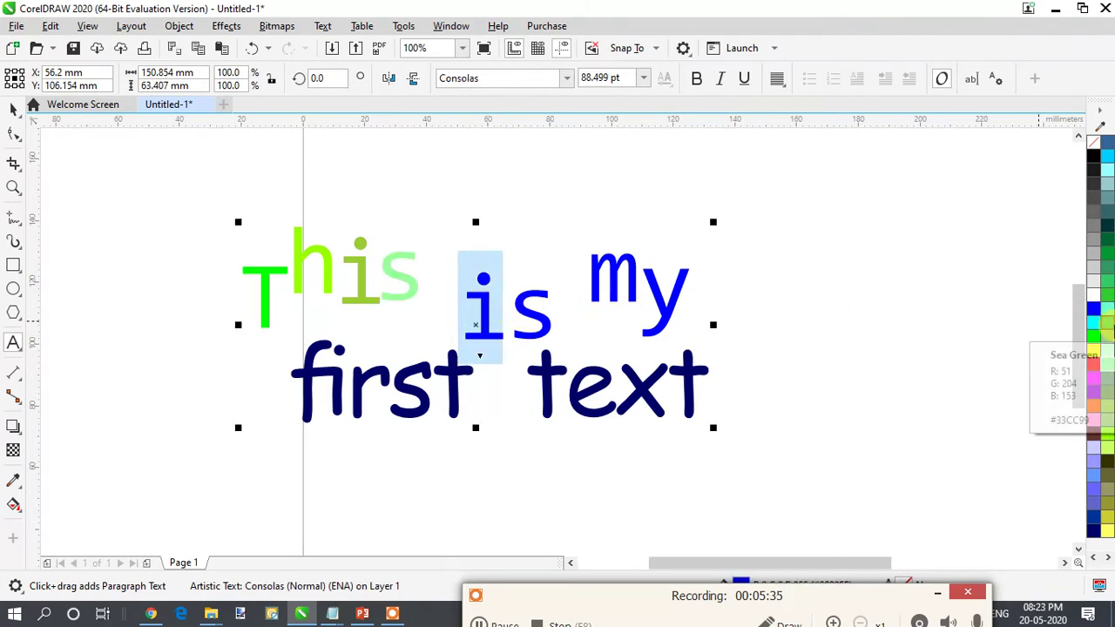
pyautogui.click(1107, 295)
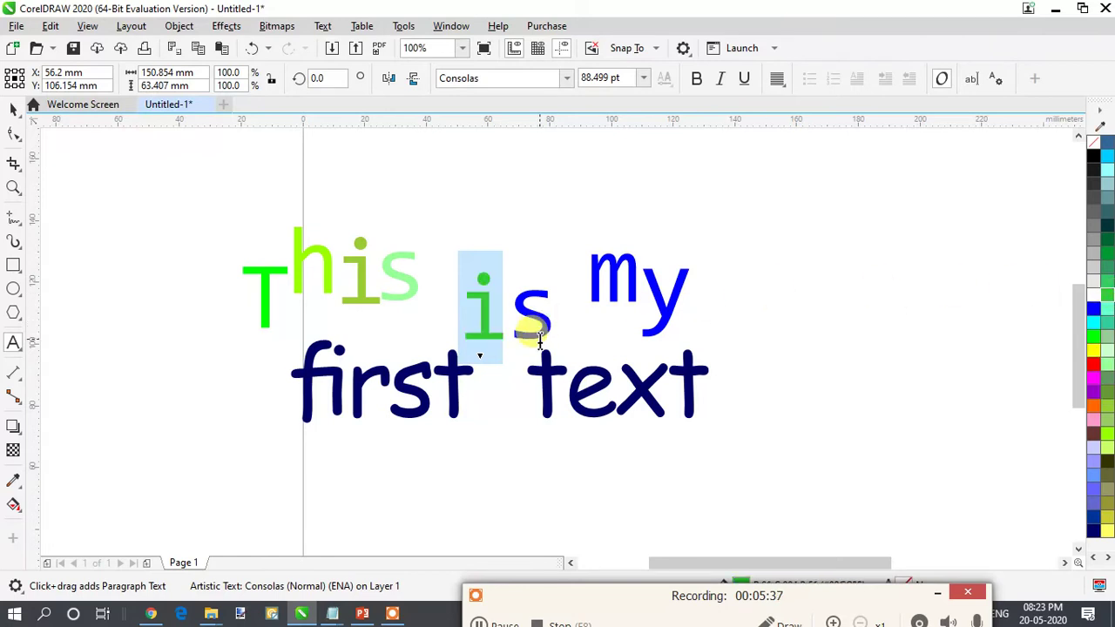
pyautogui.moveTo(511, 330); pyautogui.dragTo(555, 331)
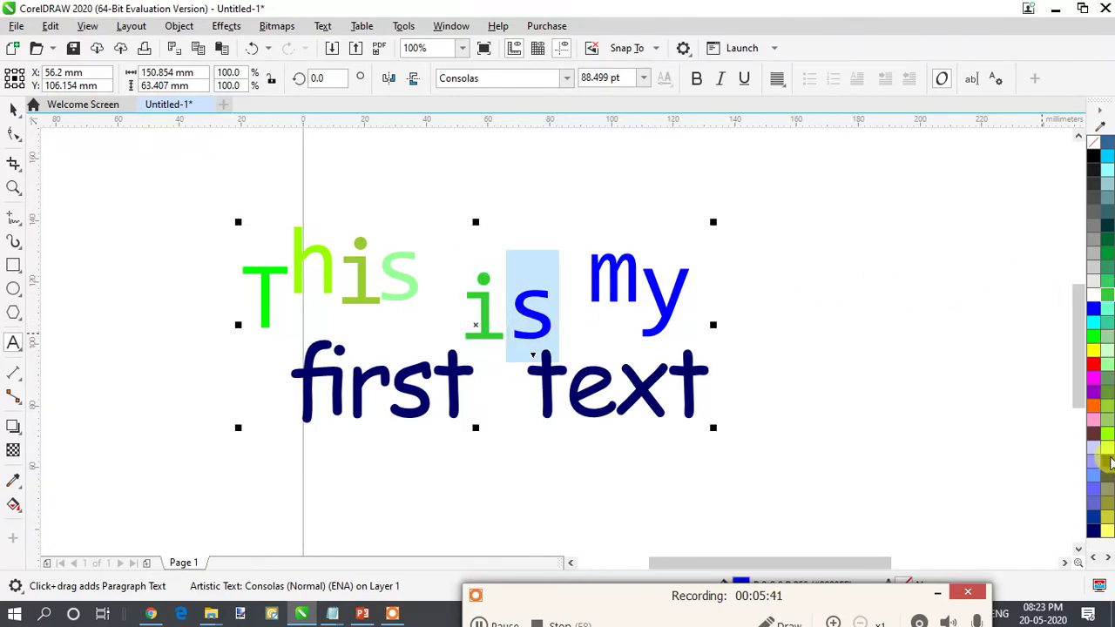
pyautogui.click(1096, 365)
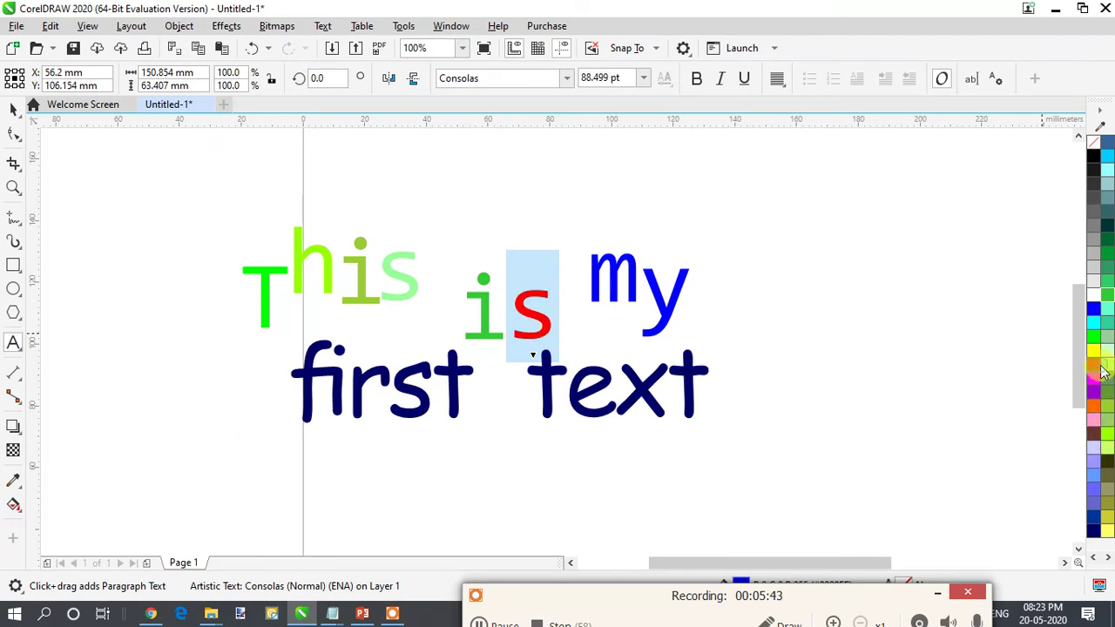
pyautogui.click(1108, 340)
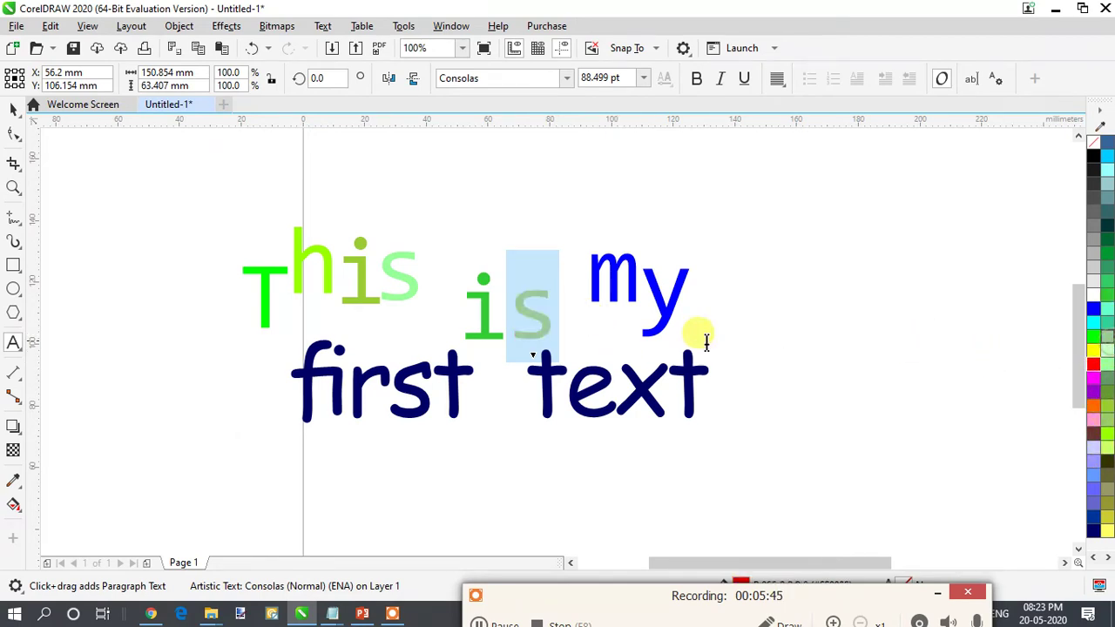
pyautogui.click(584, 275)
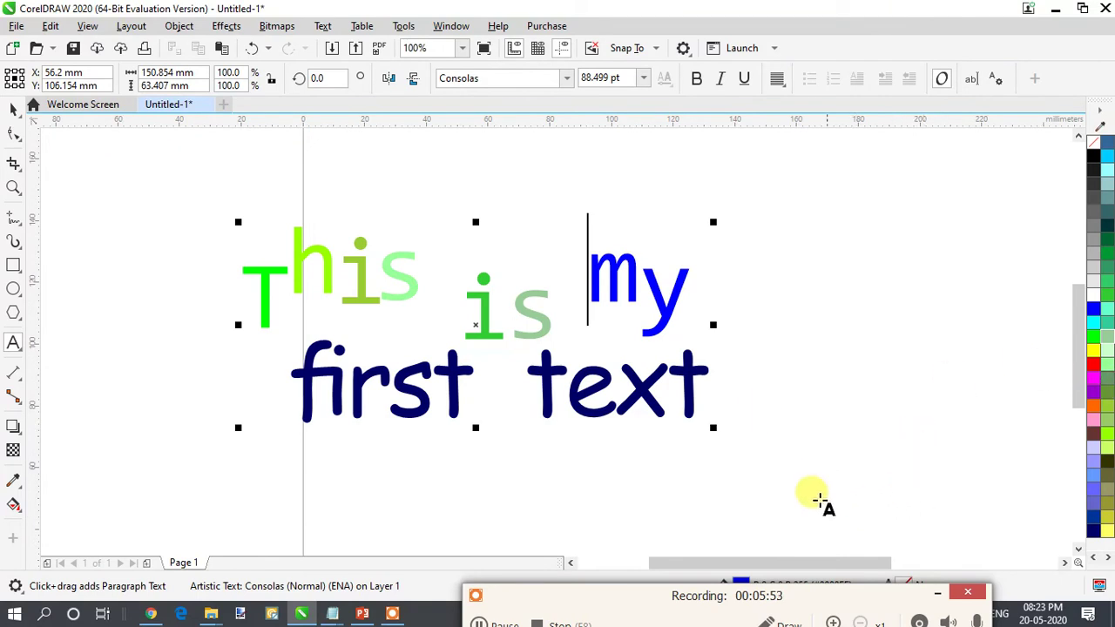
pyautogui.click(13, 106)
pyautogui.click(780, 522)
pyautogui.moveTo(714, 460); pyautogui.dragTo(784, 484)
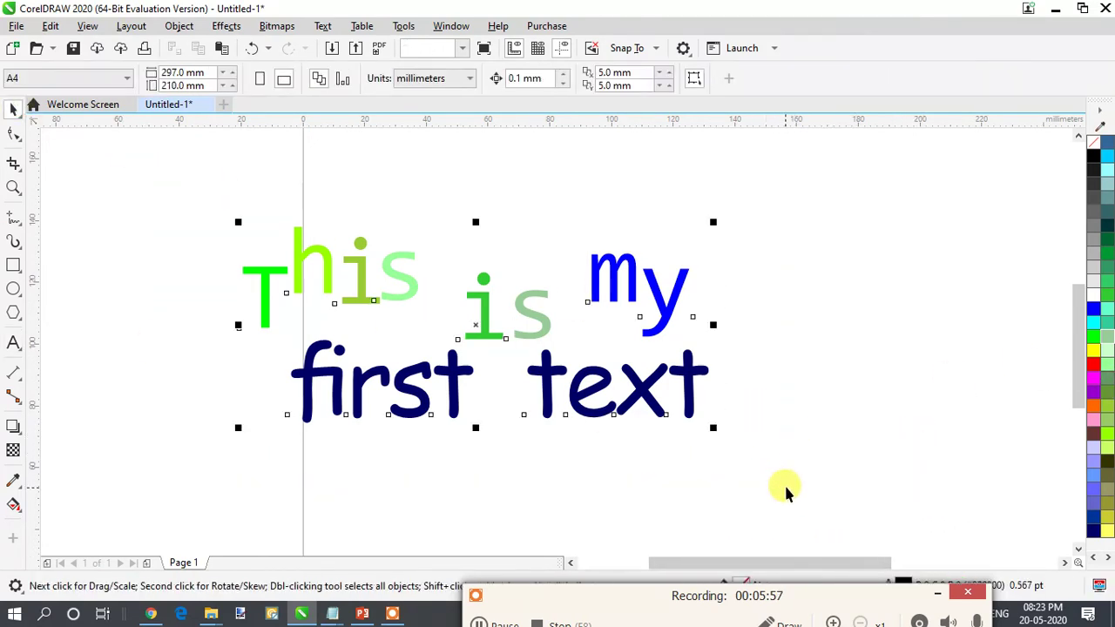
# - Delete the old text object and draw an unfilled circle near the page centre
pyautogui.press('Delete')
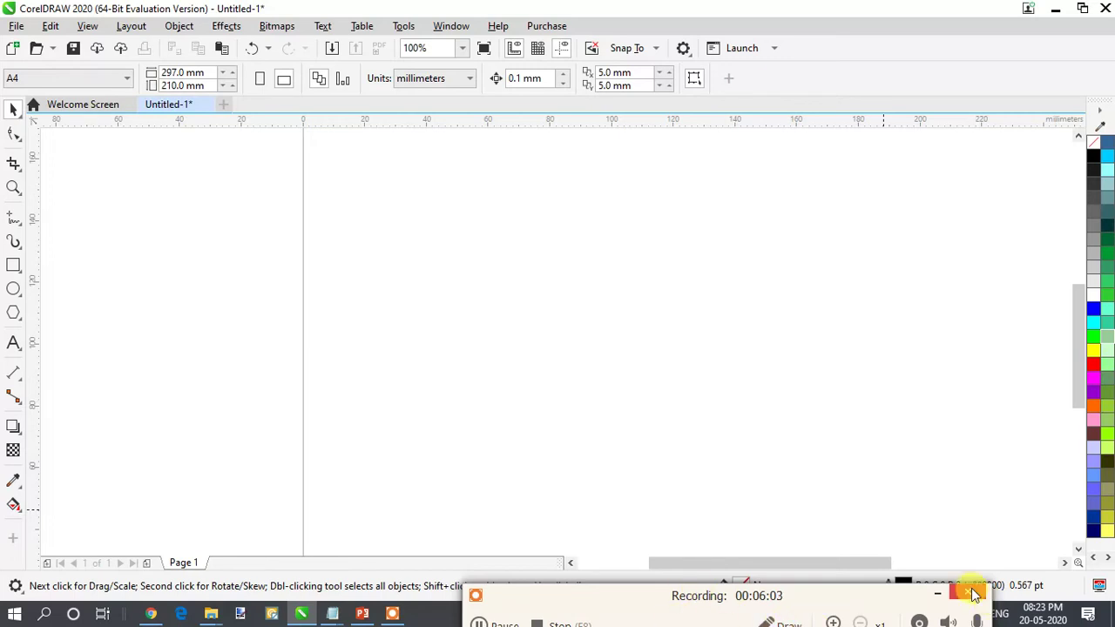
pyautogui.click(13, 290)
pyautogui.moveTo(426, 260); pyautogui.dragTo(611, 442)
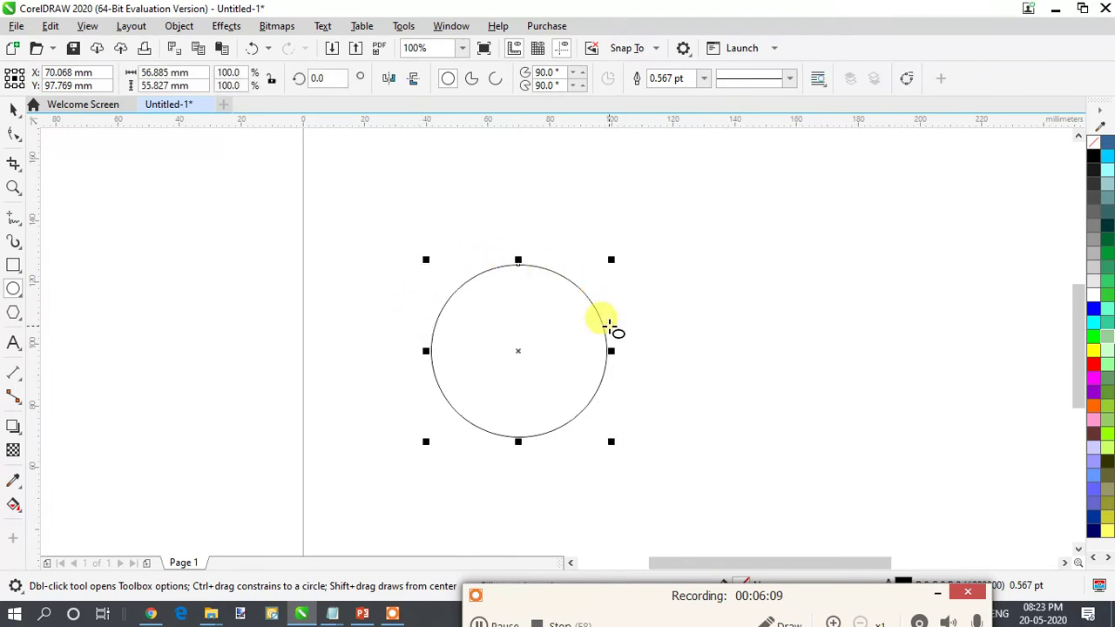
# - Add the artistic text 'Vector Graphics' to the right of the circle
pyautogui.click(13, 344)
pyautogui.click(658, 288)
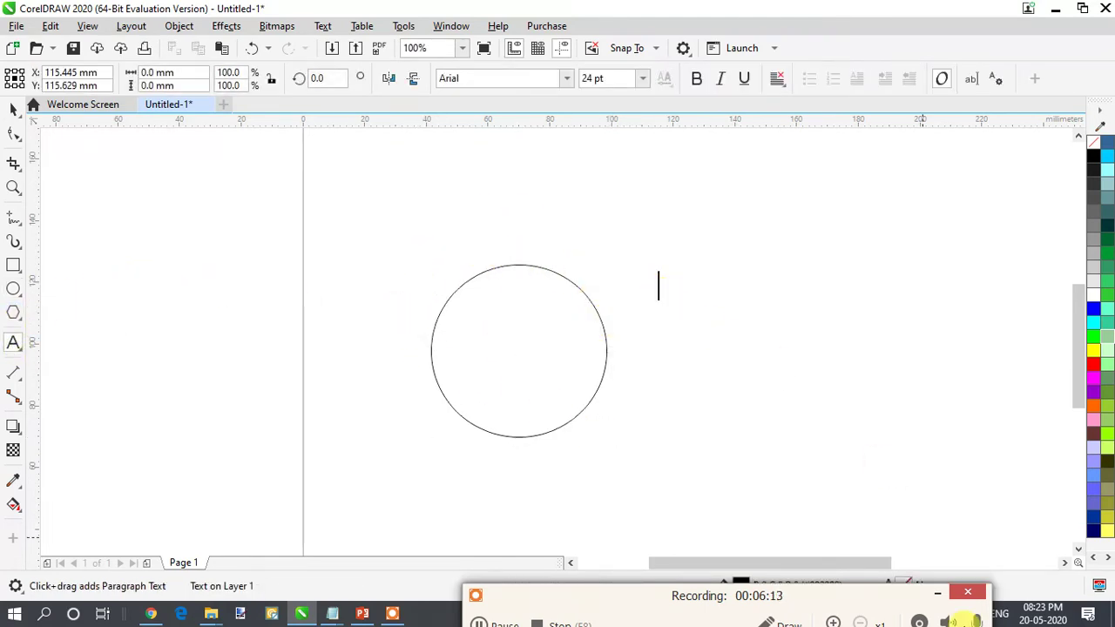
pyautogui.write('Thi')
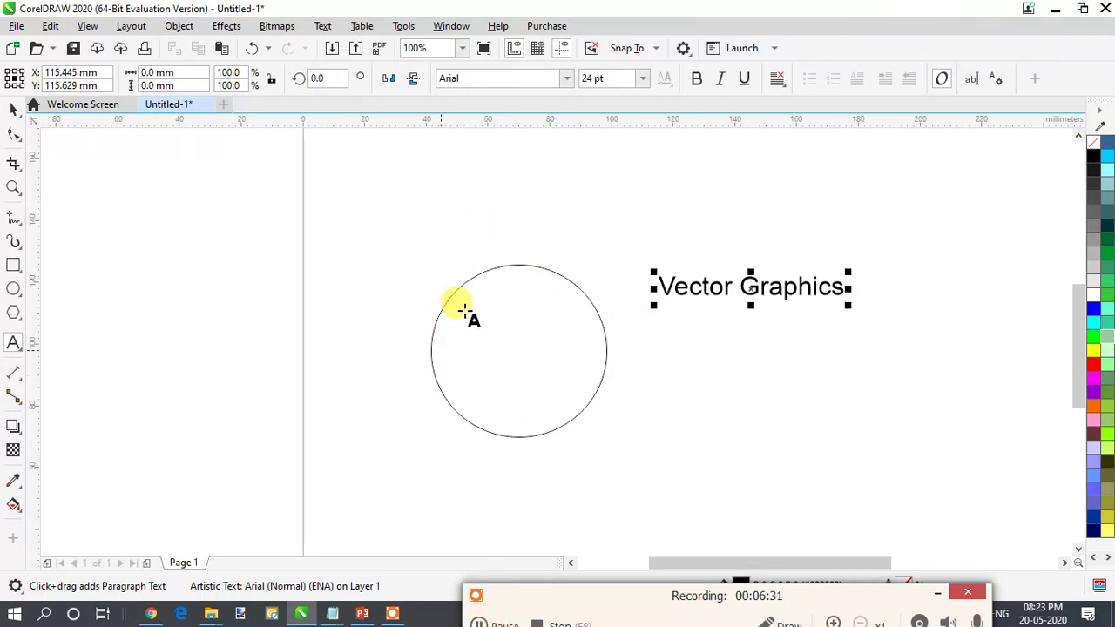
pyautogui.hotkey('ctrl', 'space')
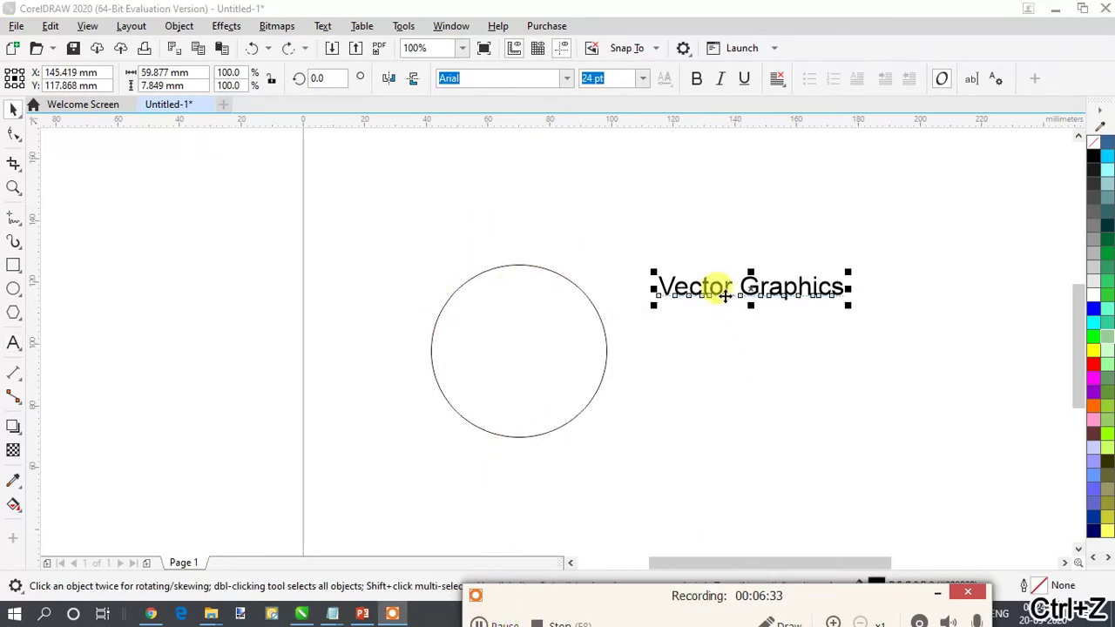
# - Select the Vector Graphics text and start Text > Fit Text to Path
pyautogui.click(689, 284)
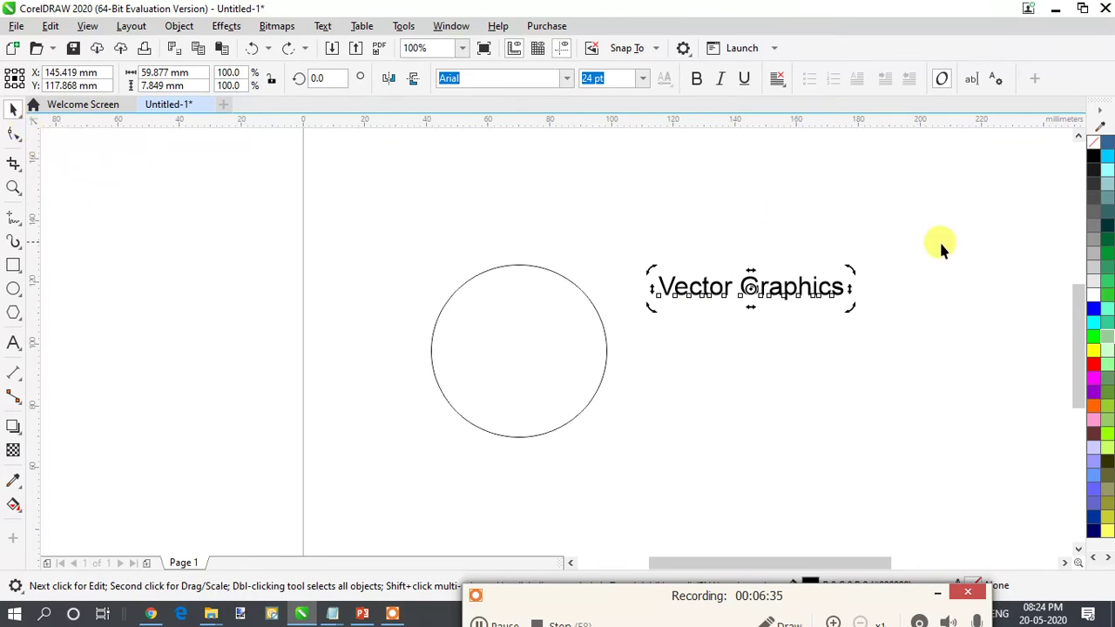
pyautogui.click(13, 133)
pyautogui.click(13, 110)
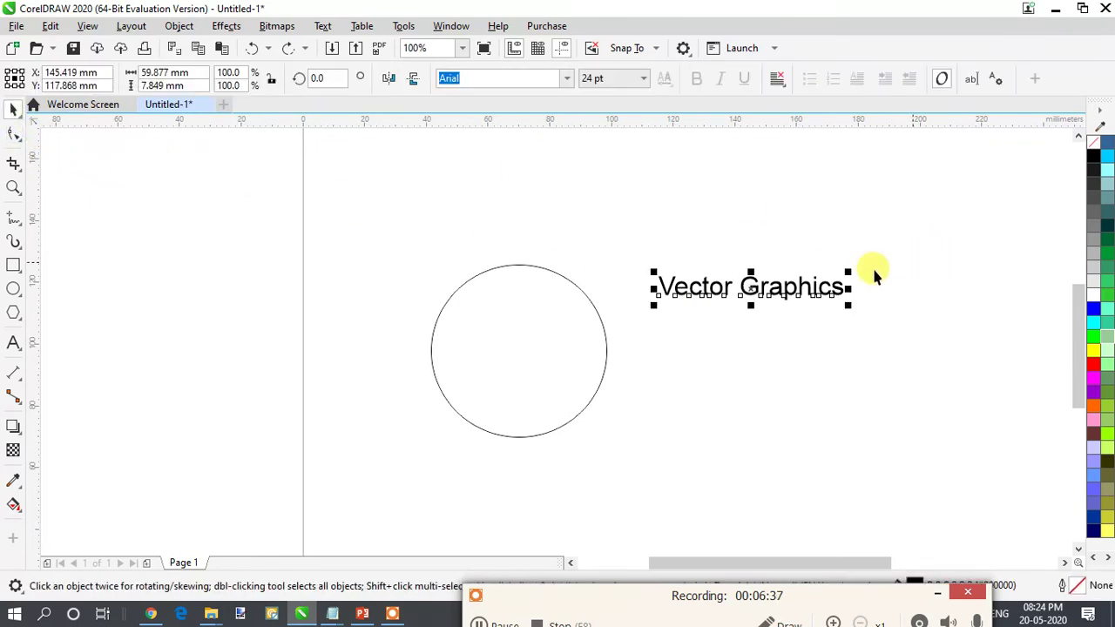
pyautogui.click(324, 26)
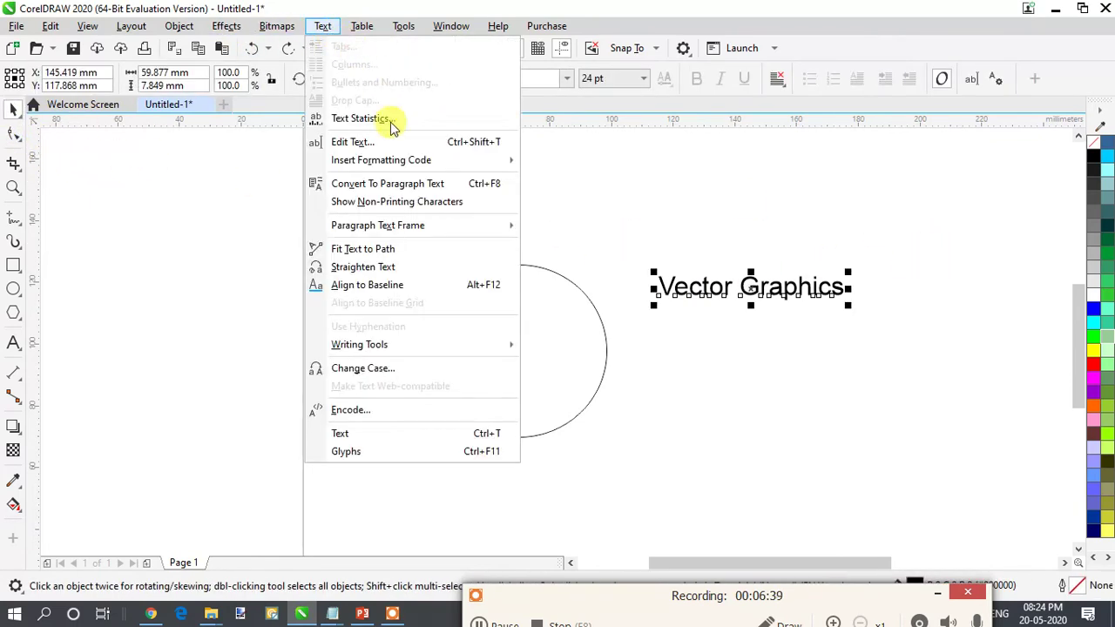
pyautogui.click(430, 250)
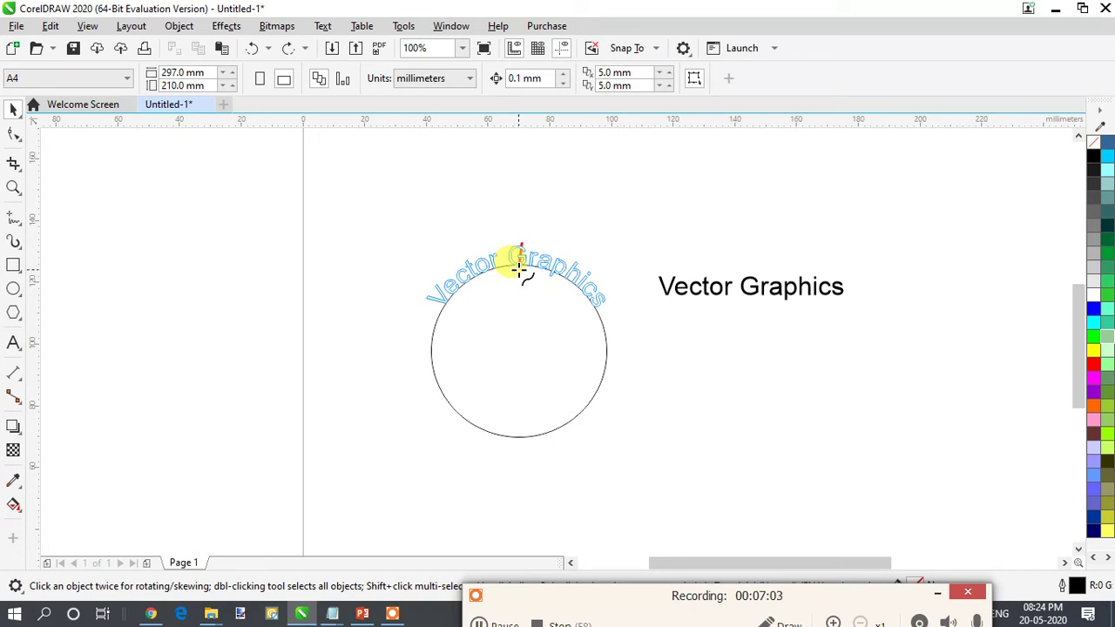
# - Wrap the text onto the circle's top arc and correct its letters to read 'Vector Graphics'
pyautogui.click(520, 268)
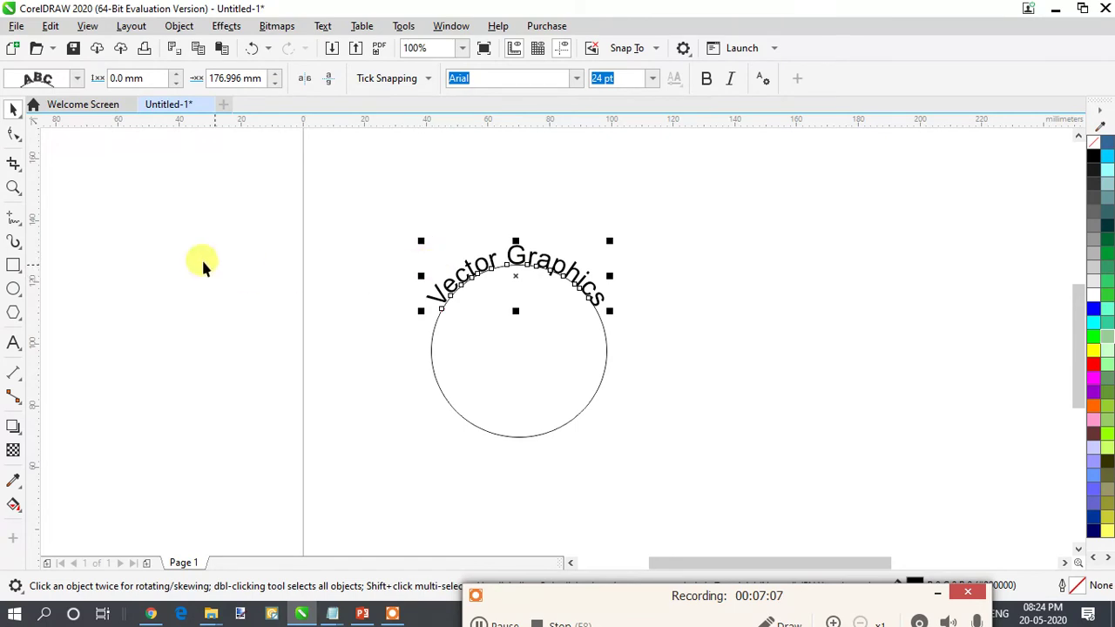
pyautogui.click(12, 353)
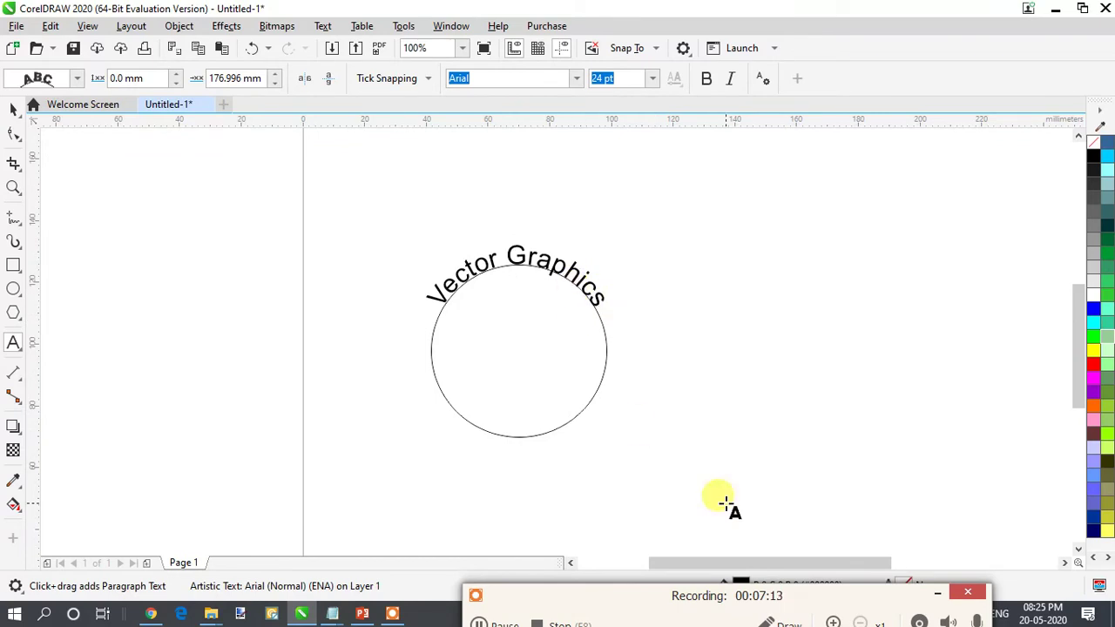
pyautogui.press('BackSpace')
pyautogui.press('BackSpace')
pyautogui.write('s')
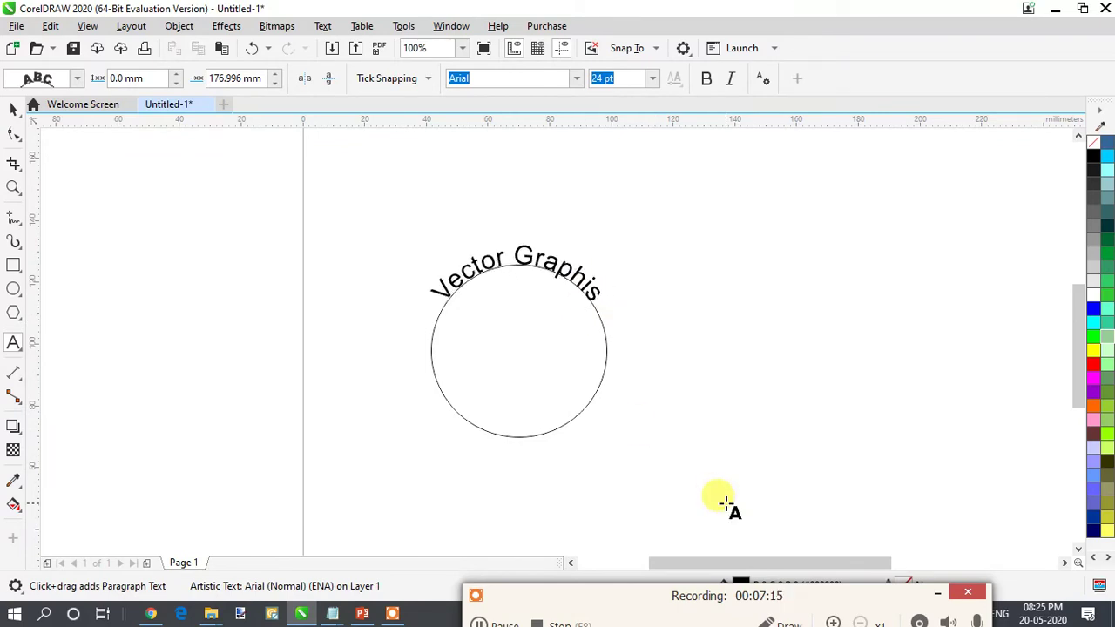
pyautogui.write('sssscmkckdmkdckdcm')
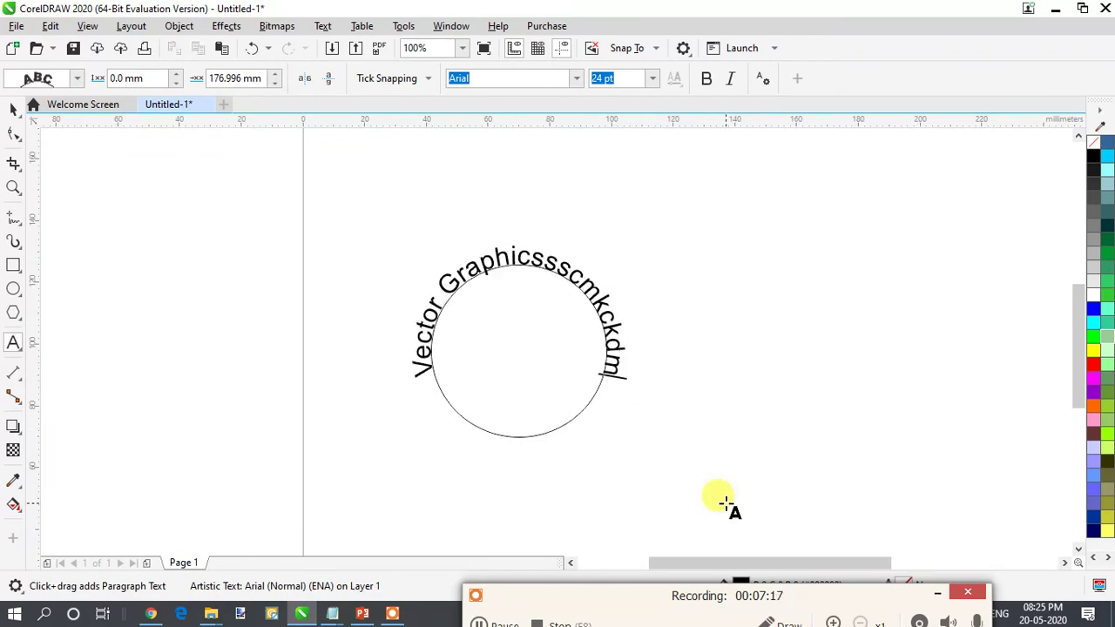
pyautogui.write('kdckmckmk')
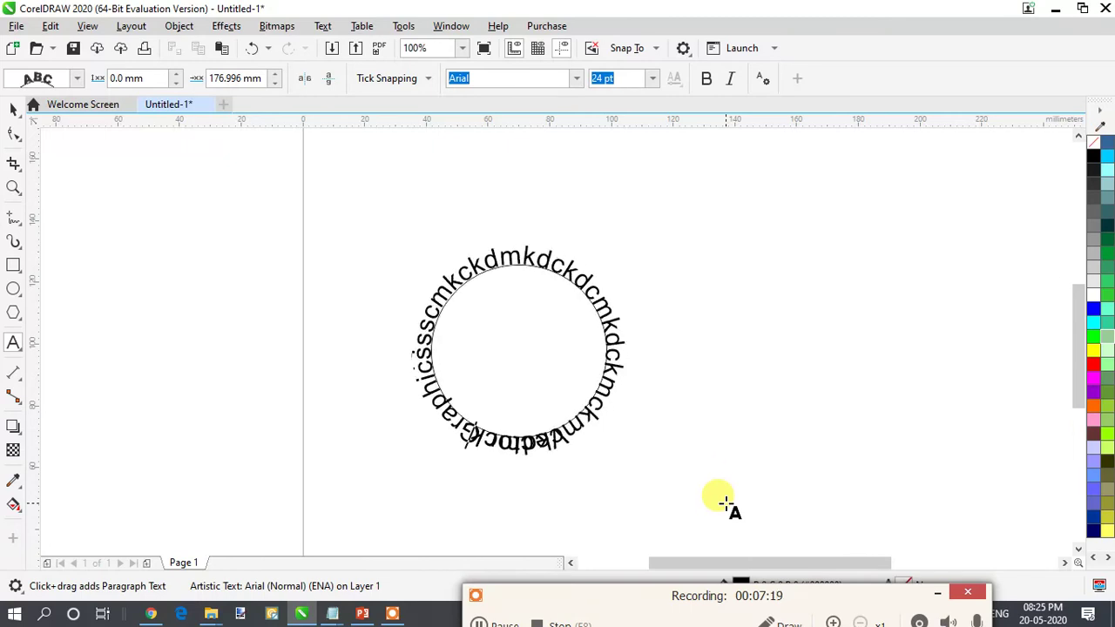
pyautogui.press('BackSpace')
pyautogui.press('BackSpace')
pyautogui.press('BackSpace')
pyautogui.press('BackSpace')
pyautogui.press('BackSpace')
pyautogui.press('BackSpace')
pyautogui.press('BackSpace')
pyautogui.press('BackSpace')
pyautogui.press('BackSpace')
pyautogui.press('BackSpace')
pyautogui.press('BackSpace')
pyautogui.press('BackSpace')
pyautogui.press('BackSpace')
pyautogui.press('BackSpace')
pyautogui.press('BackSpace')
pyautogui.press('BackSpace')
pyautogui.press('BackSpace')
pyautogui.press('BackSpace')
pyautogui.press('BackSpace')
pyautogui.press('BackSpace')
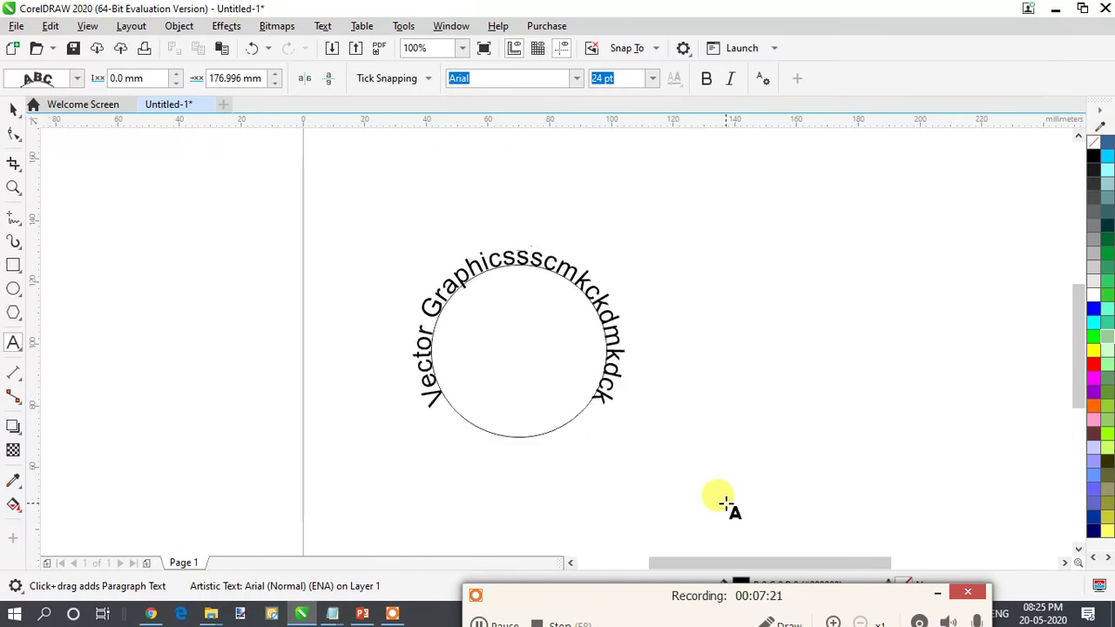
pyautogui.write('s')
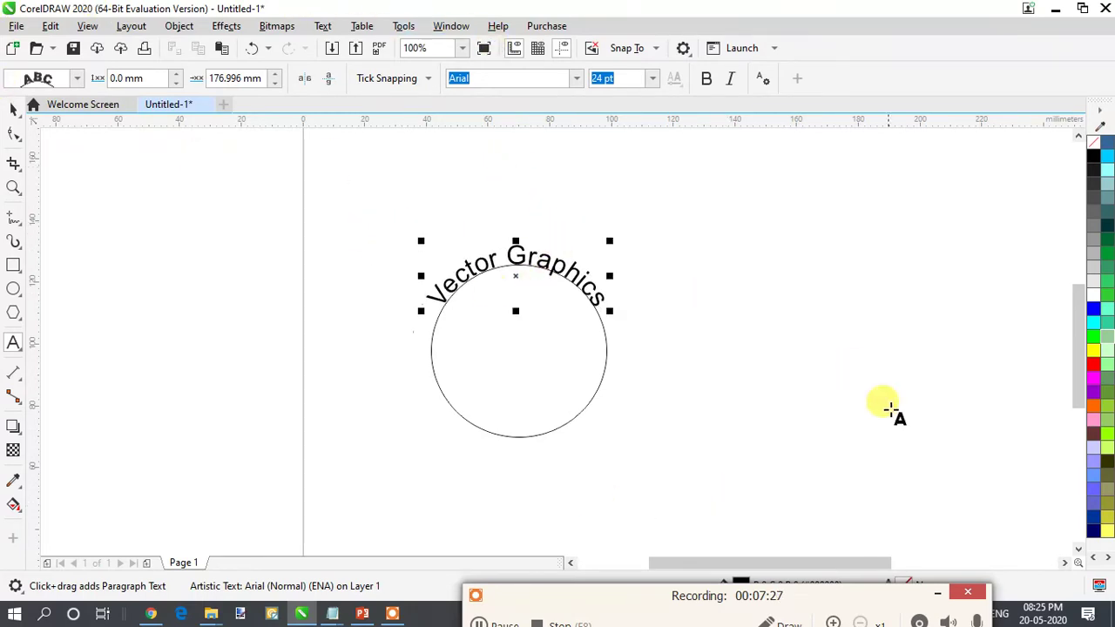
pyautogui.rightClick(556, 278)
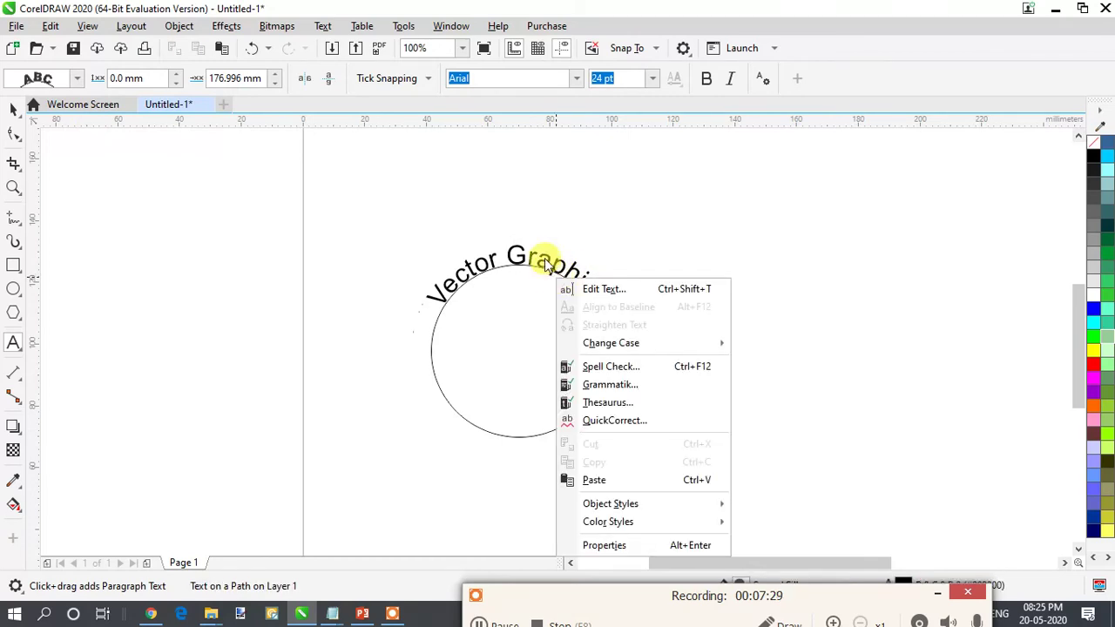
pyautogui.click(545, 255)
pyautogui.rightClick(545, 256)
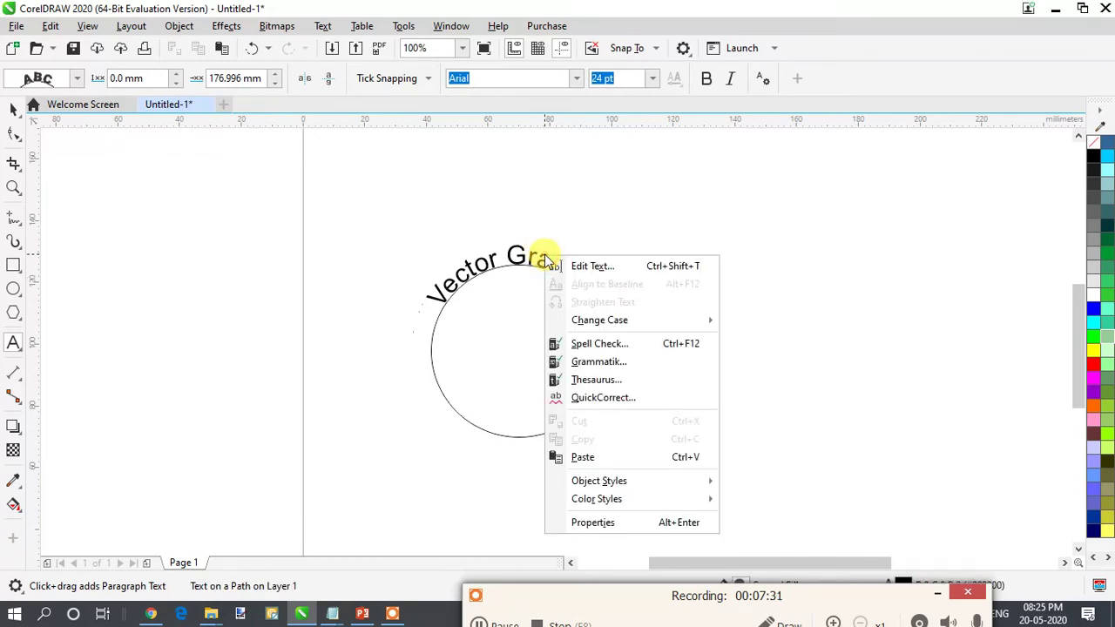
pyautogui.click(498, 623)
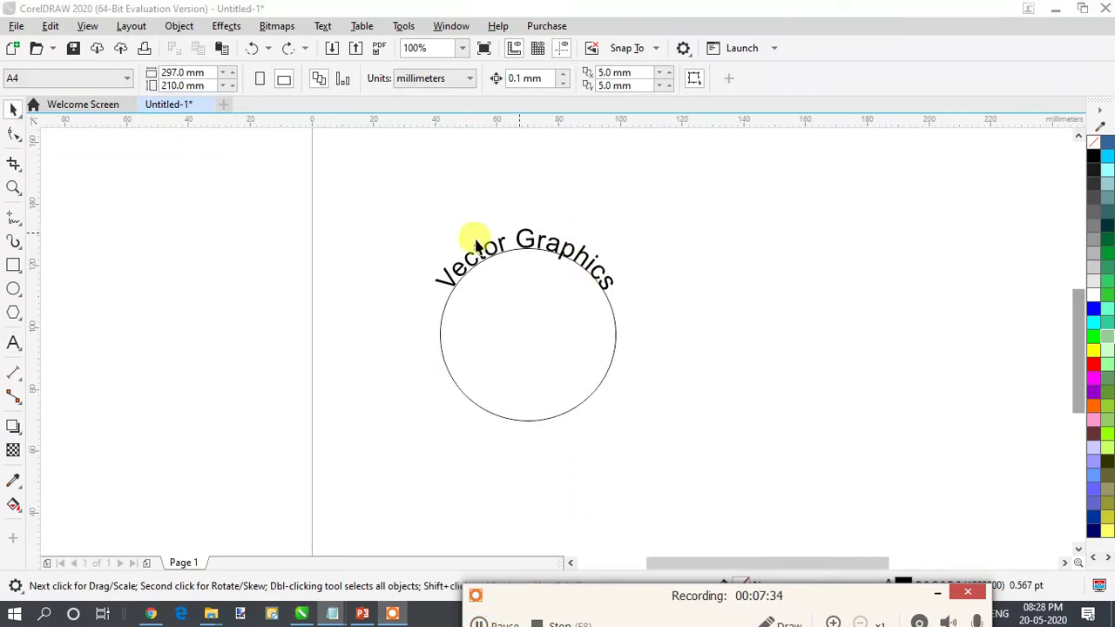
pyautogui.click(529, 238)
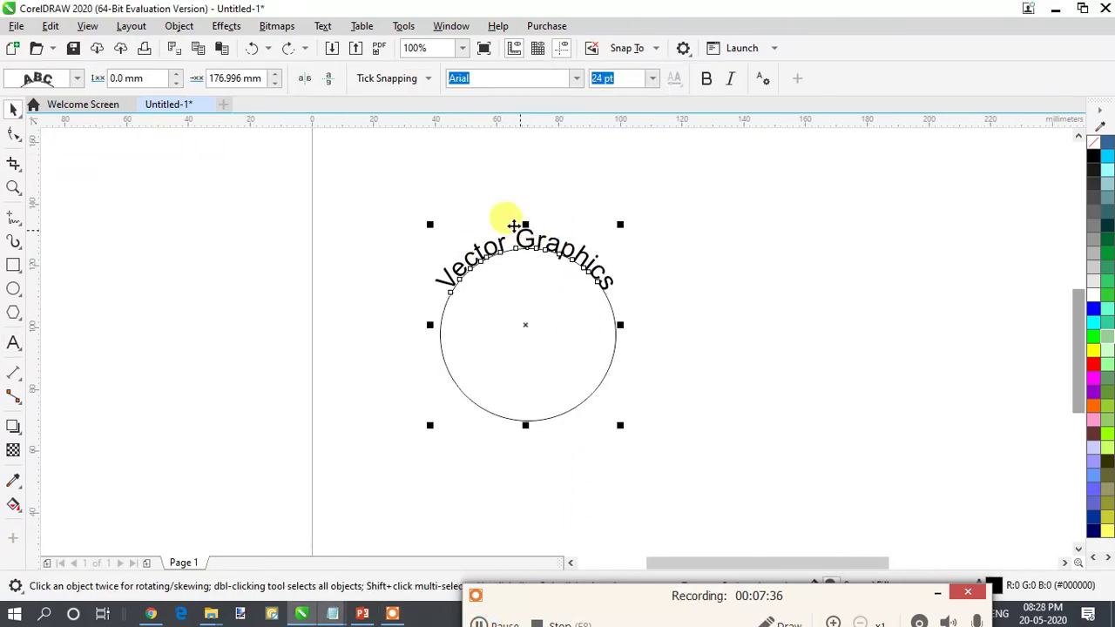
pyautogui.click(323, 27)
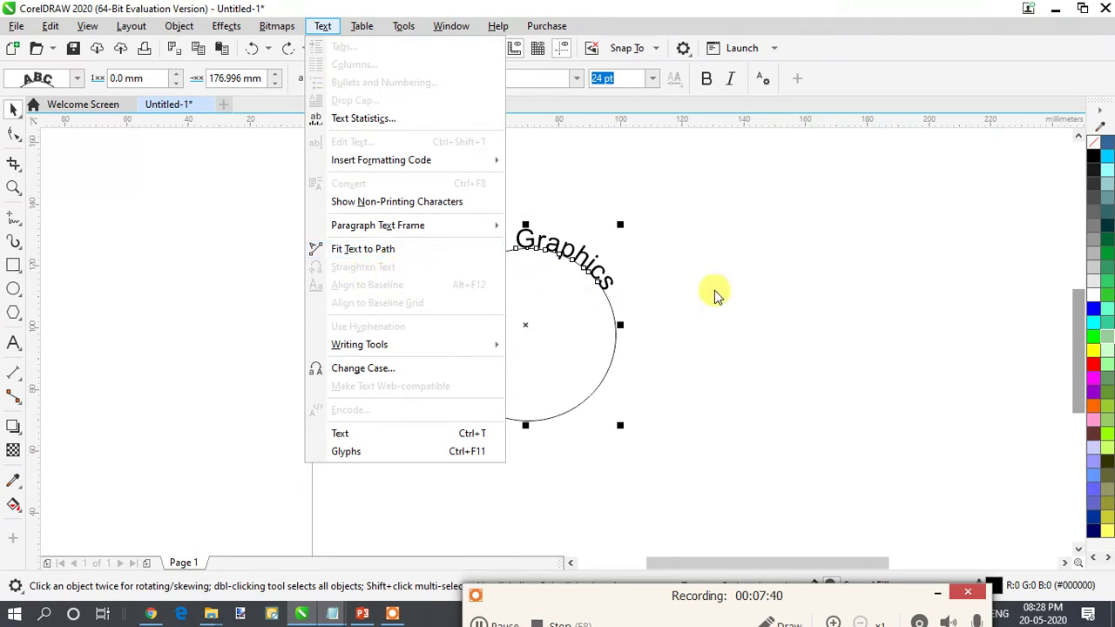
pyautogui.click(590, 304)
pyautogui.click(462, 194)
pyautogui.moveTo(316, 198); pyautogui.dragTo(614, 278)
pyautogui.click(540, 239)
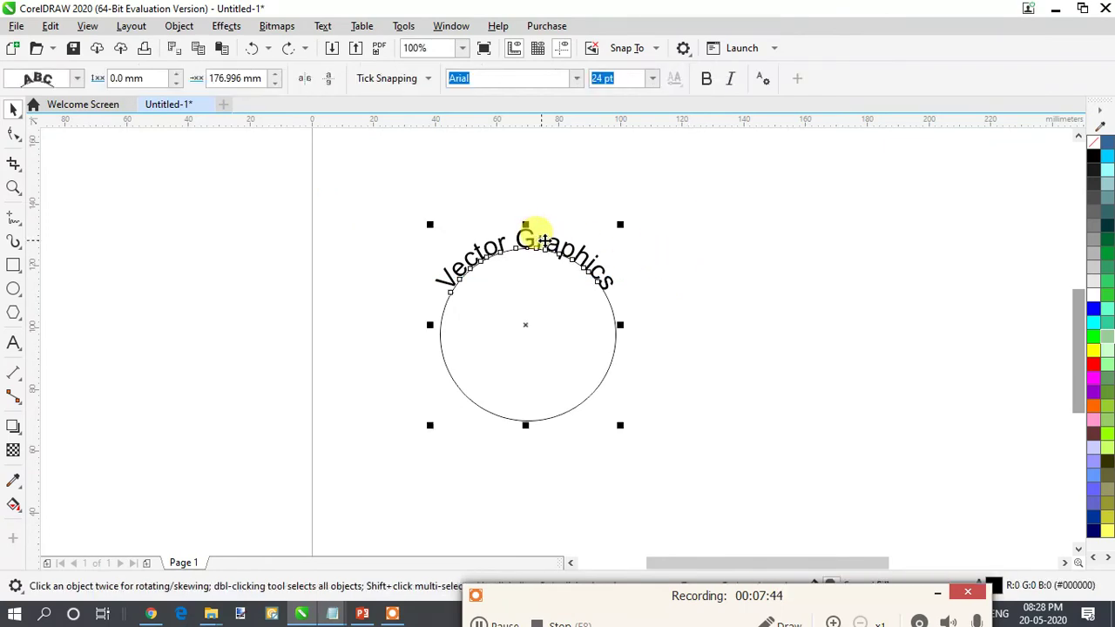
pyautogui.click(597, 351)
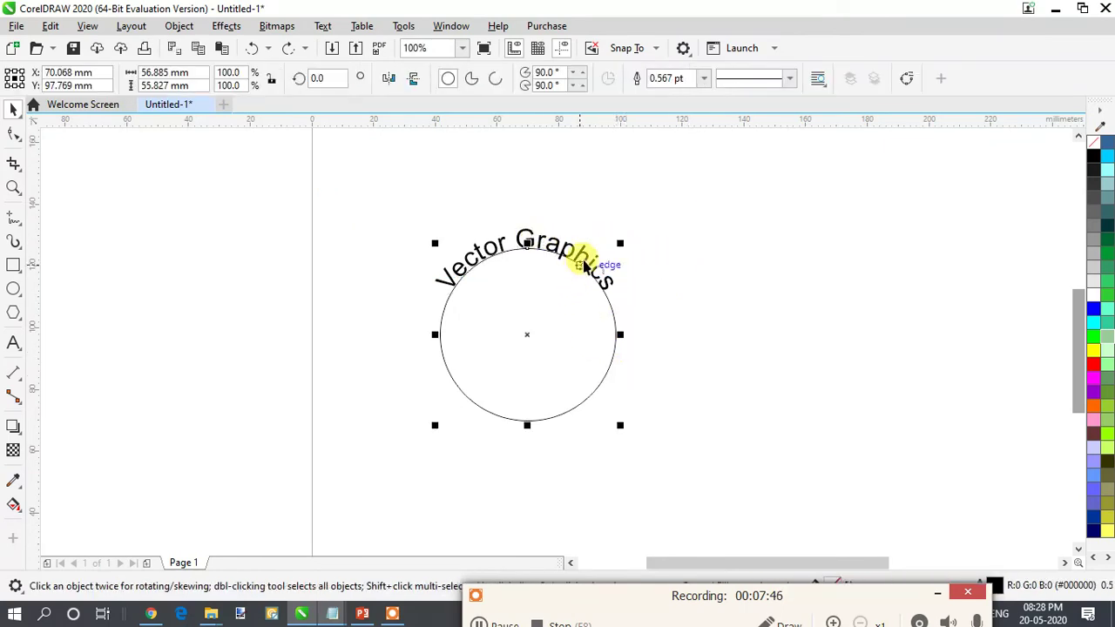
pyautogui.moveTo(586, 261)
pyautogui.mouseDown()
pyautogui.moveTo(586, 193)
pyautogui.moveTo(589, 277)
pyautogui.mouseUp()
pyautogui.hotkey('ctrl', 'z')
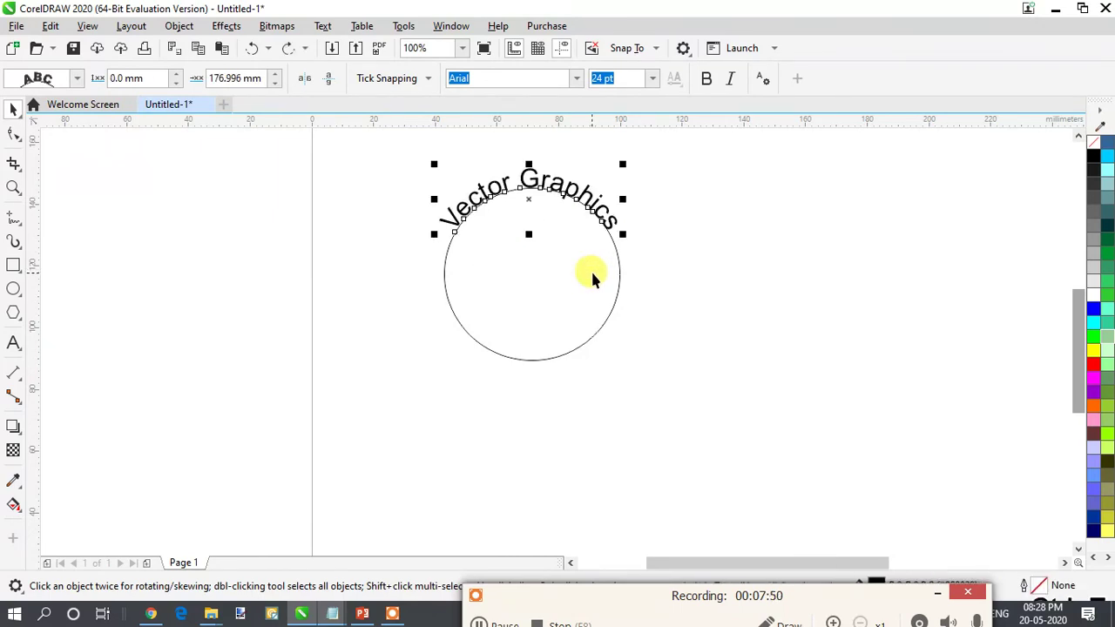
pyautogui.click(493, 624)
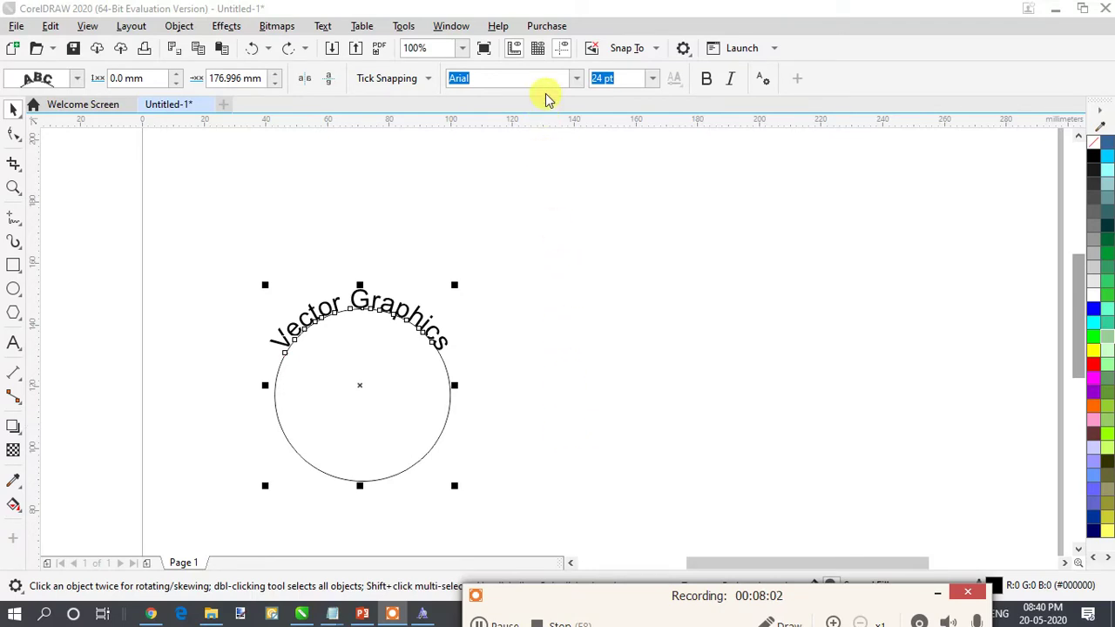
pyautogui.click(578, 78)
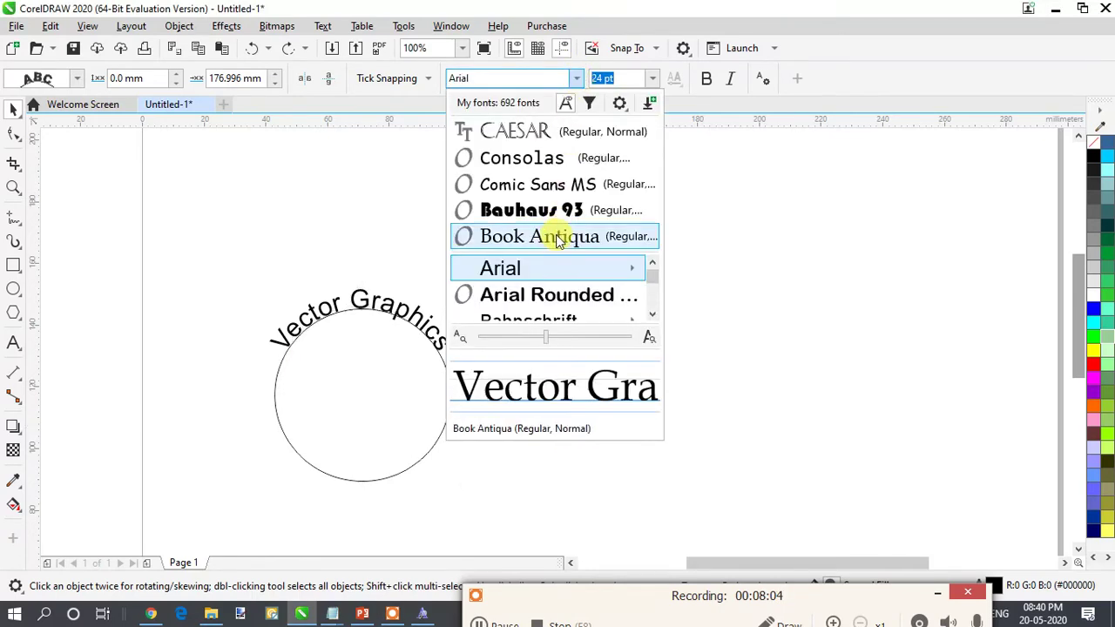
pyautogui.moveTo(652, 271); pyautogui.dragTo(654, 294)
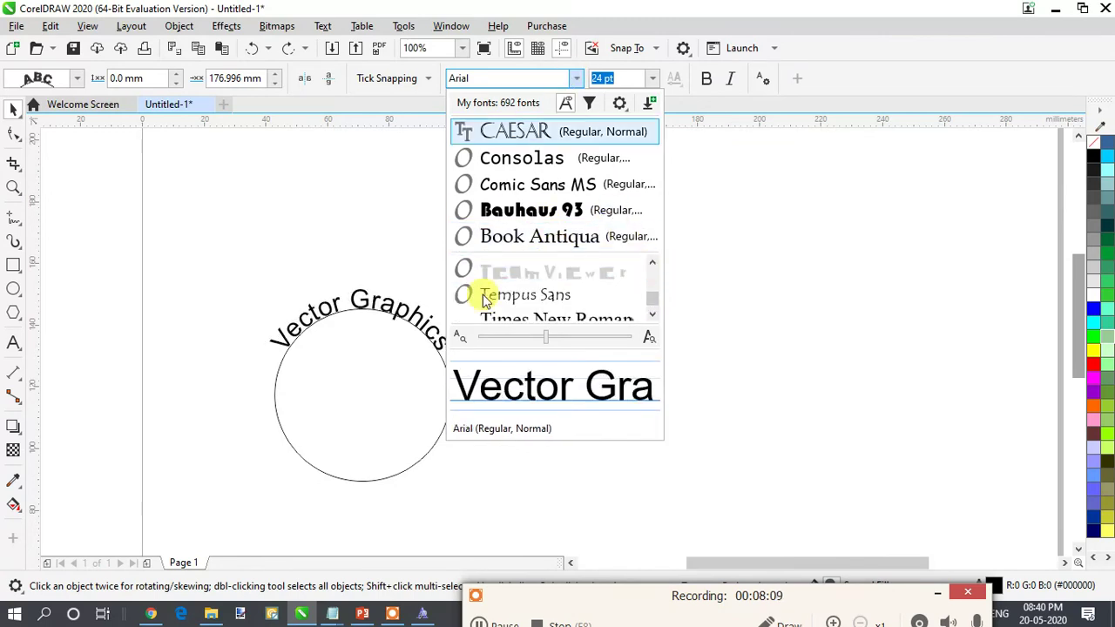
pyautogui.click(621, 195)
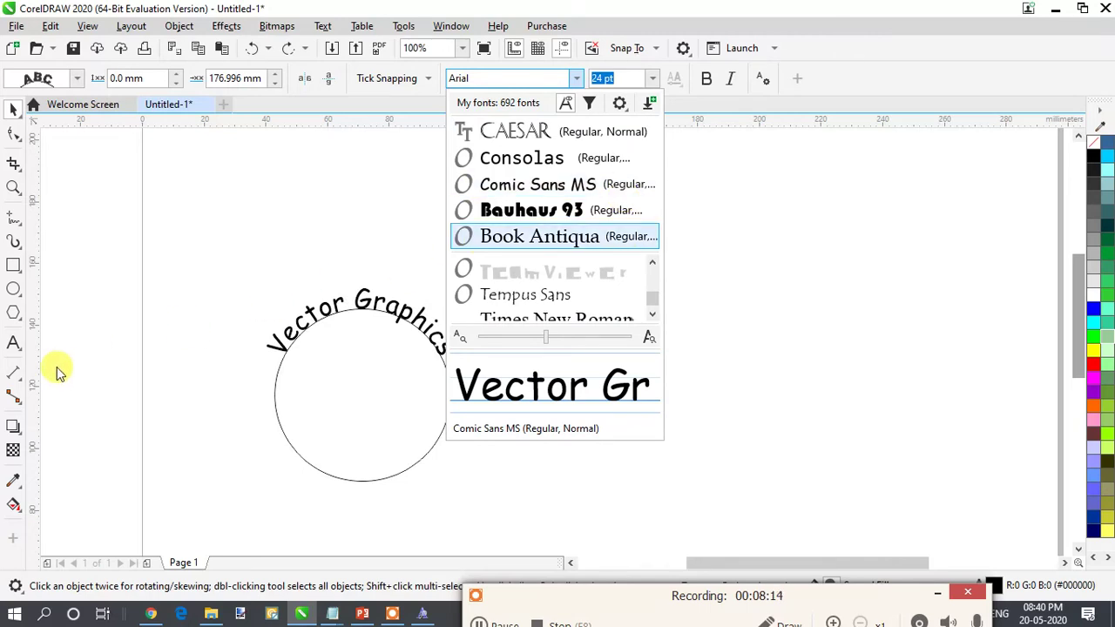
pyautogui.click(263, 304)
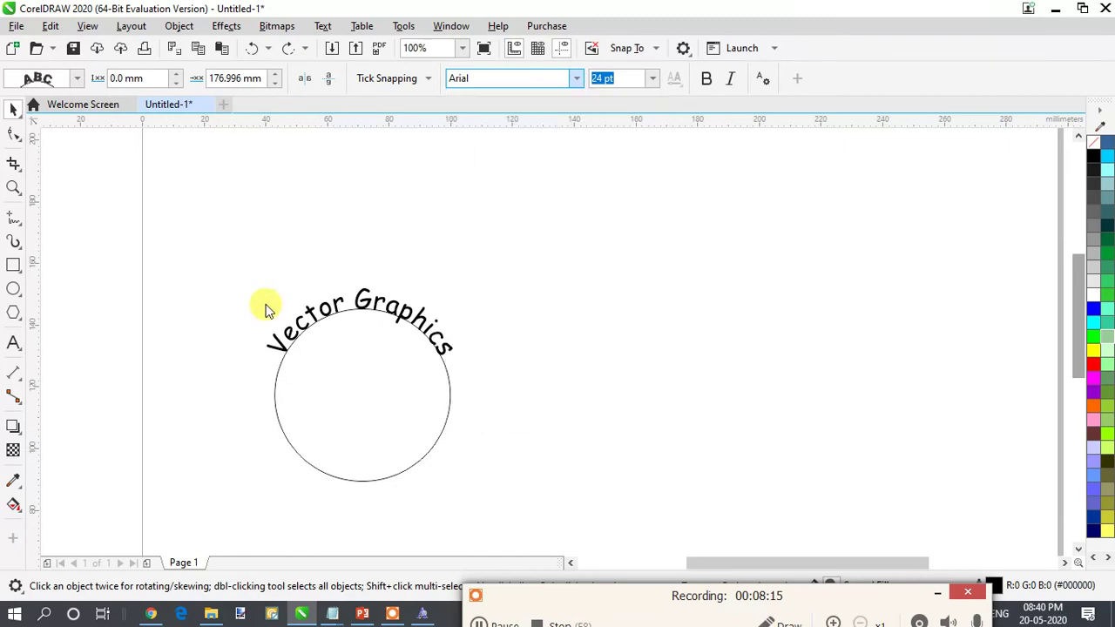
# - Add a 'dafont.com' text label right of the circle, then return to the browser
pyautogui.click(19, 340)
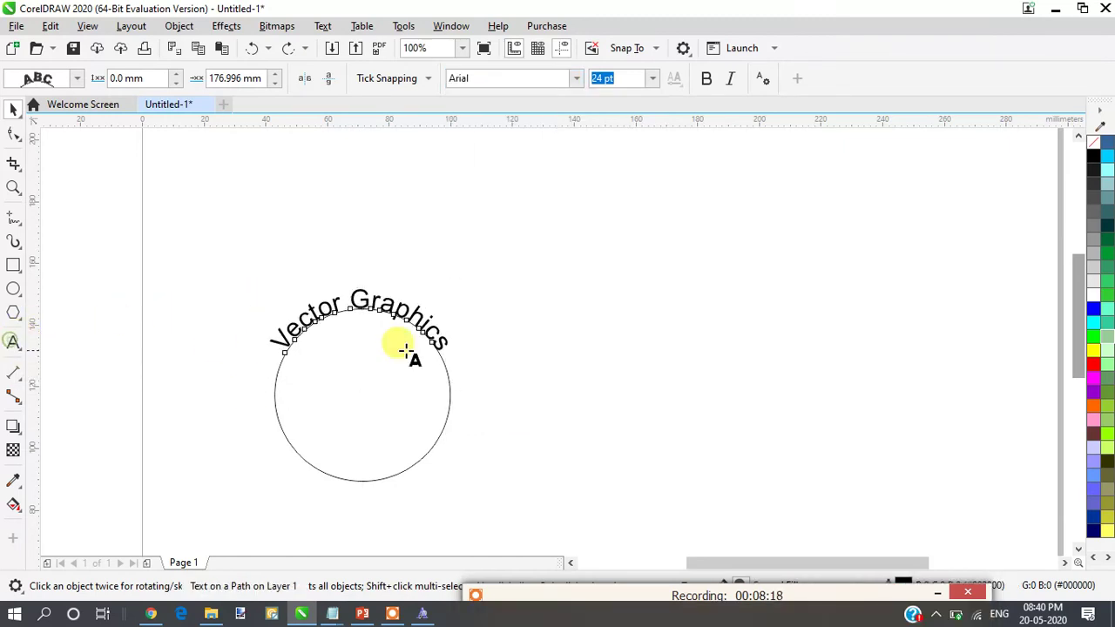
pyautogui.click(723, 261)
pyautogui.write('dafont.com')
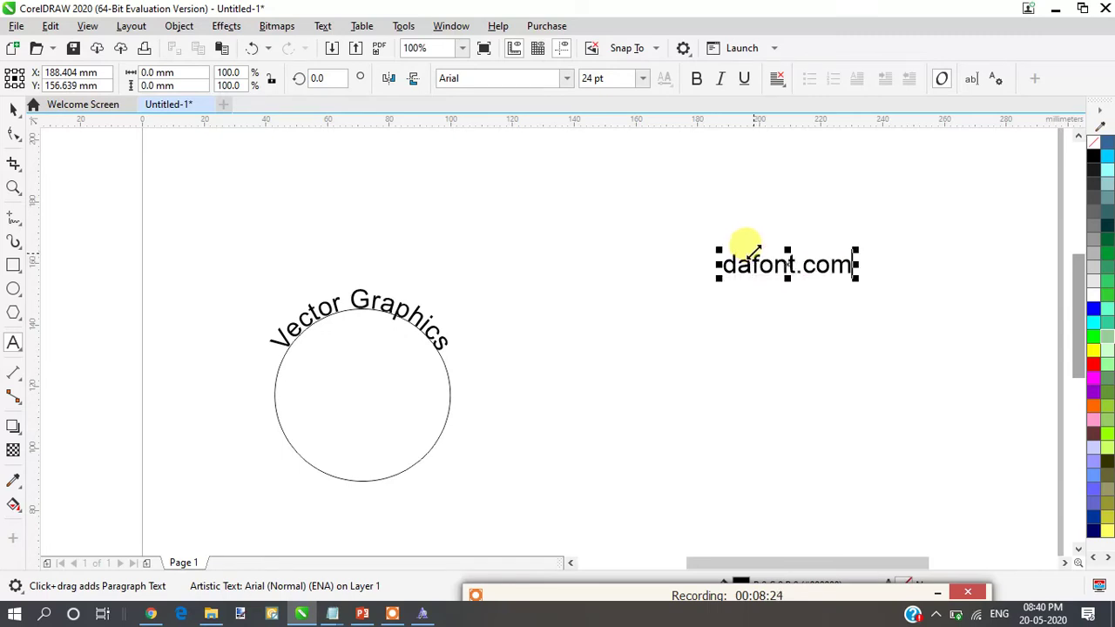
pyautogui.click(151, 614)
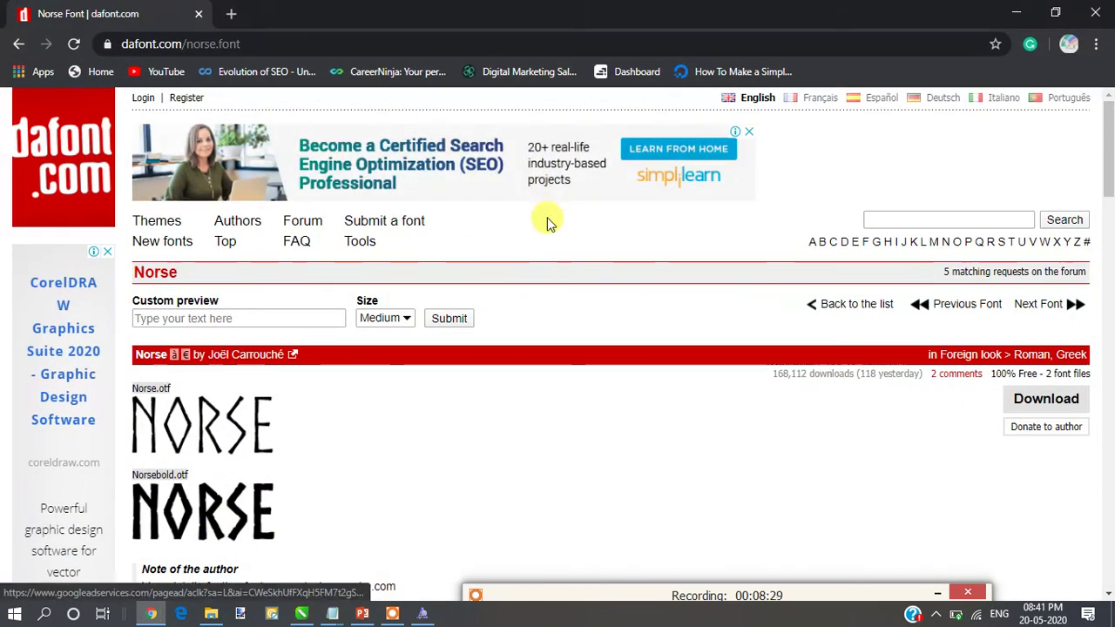
# - Browse dafont.com font categories such as Roman, Greek and Valentine
pyautogui.scroll(-2, 501, 335)
pyautogui.click(19, 44)
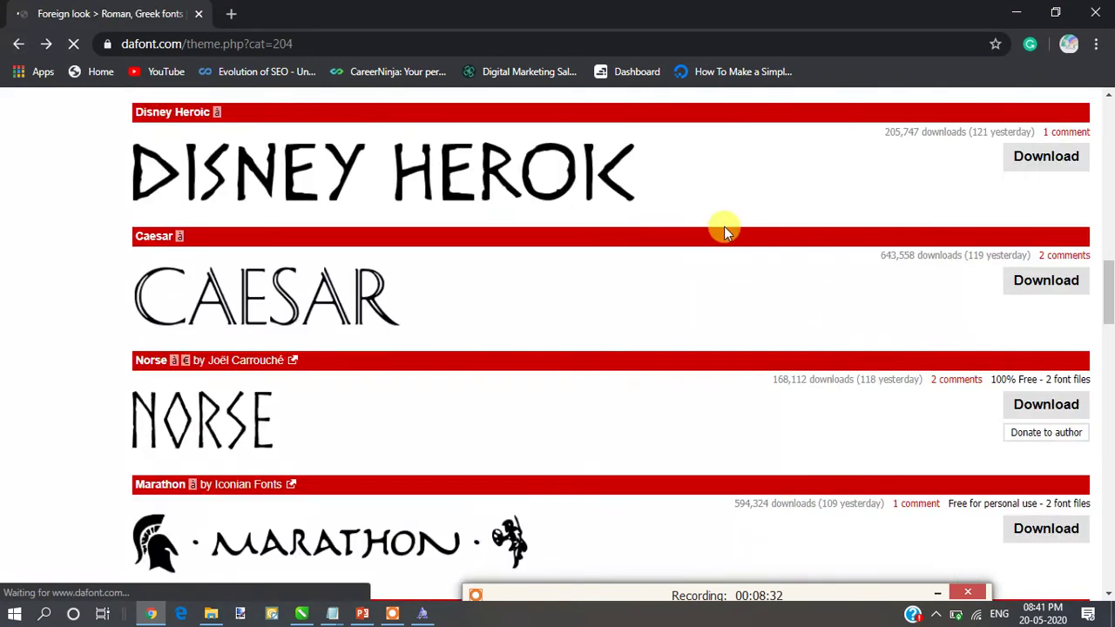
pyautogui.scroll(10, 722, 224)
pyautogui.scroll(3, 1016, 108)
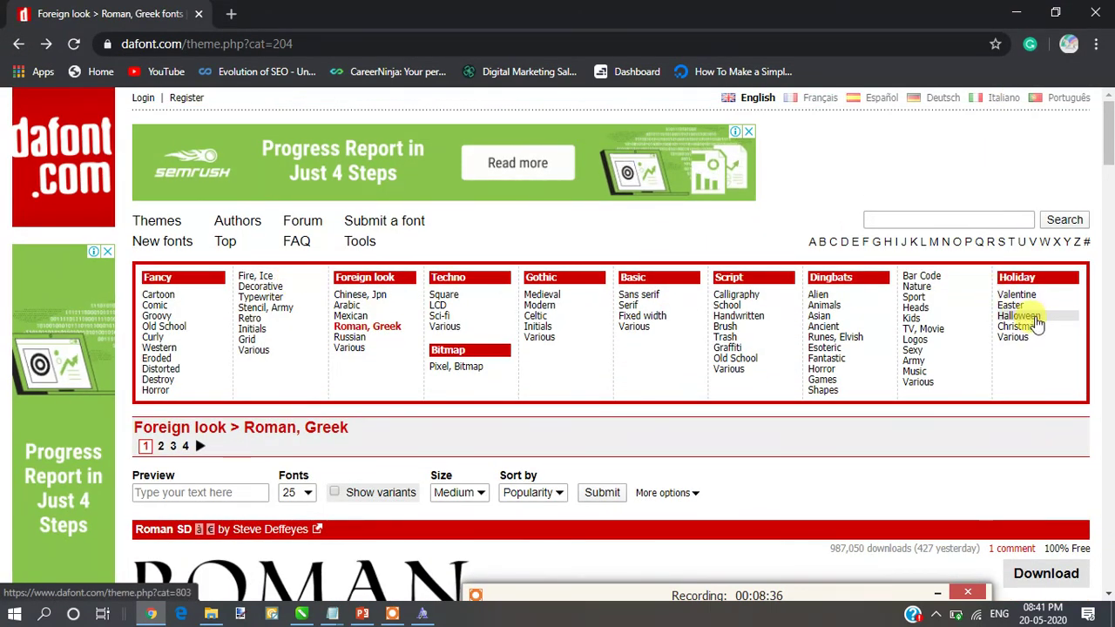
pyautogui.click(1019, 295)
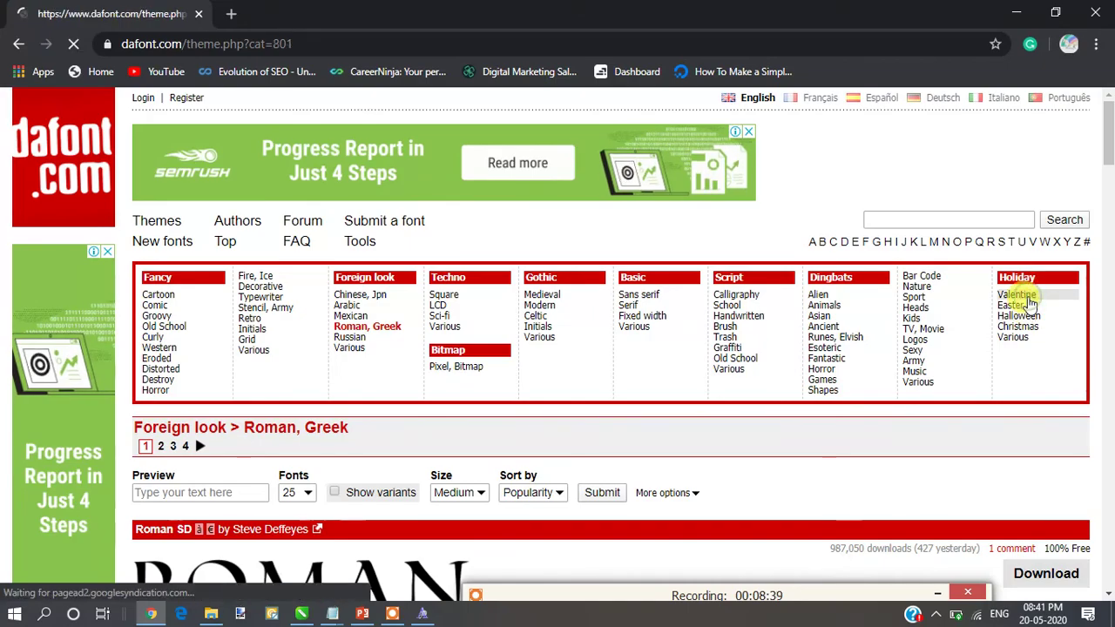
pyautogui.scroll(-12, 905, 283)
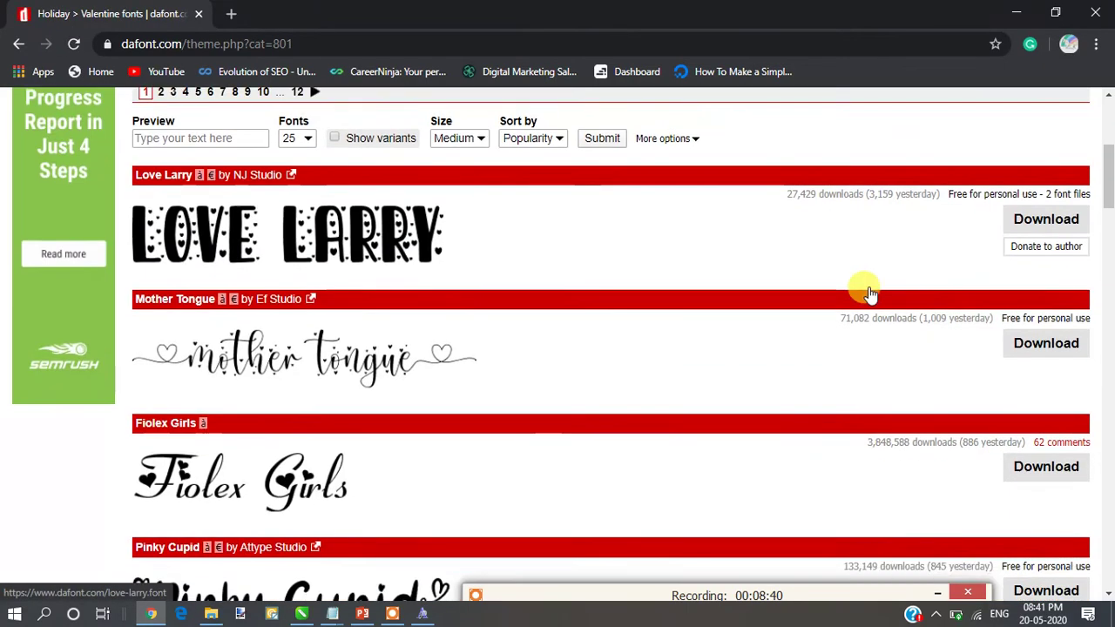
pyautogui.scroll(-10, 906, 305)
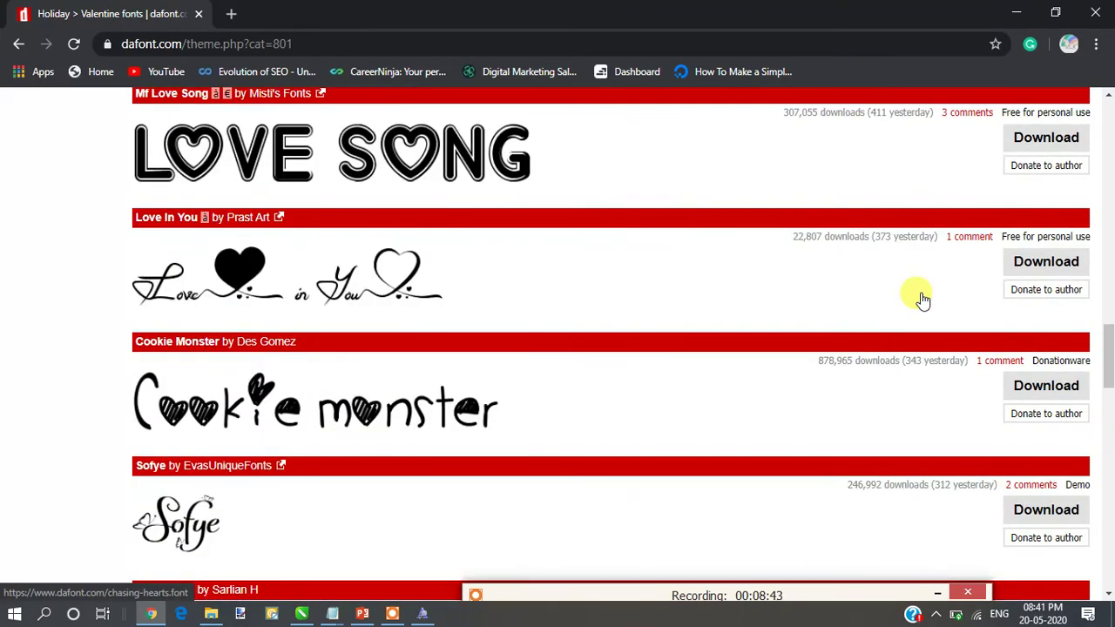
pyautogui.scroll(20, 916, 300)
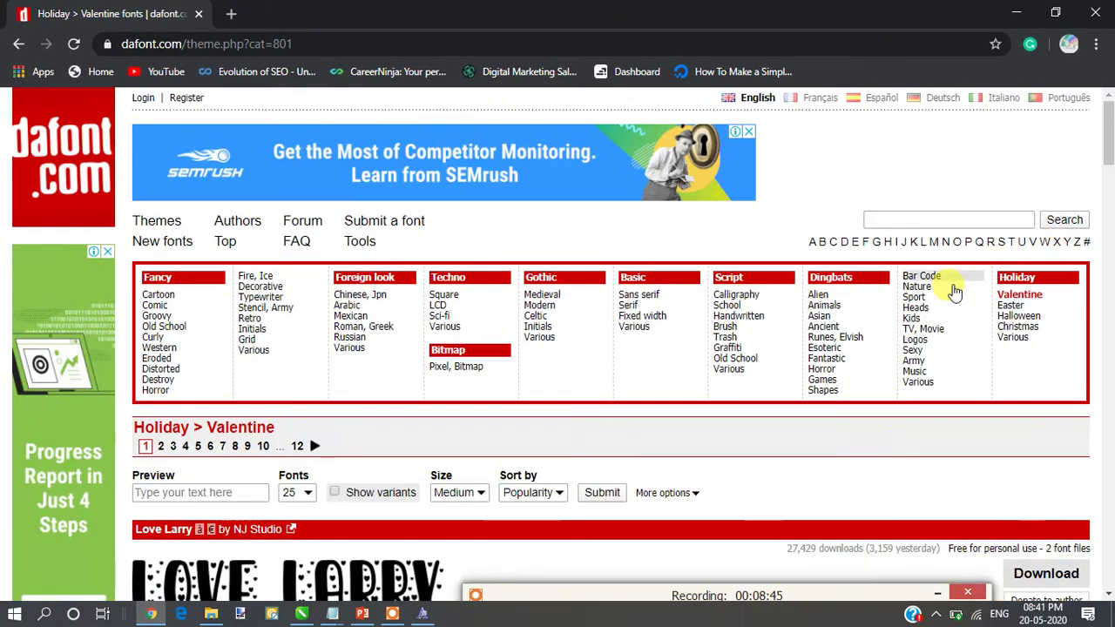
# - Open the Fancy > Stencil, Army category and scroll down to the Capture it font
pyautogui.click(927, 330)
pyautogui.scroll(-5, 759, 306)
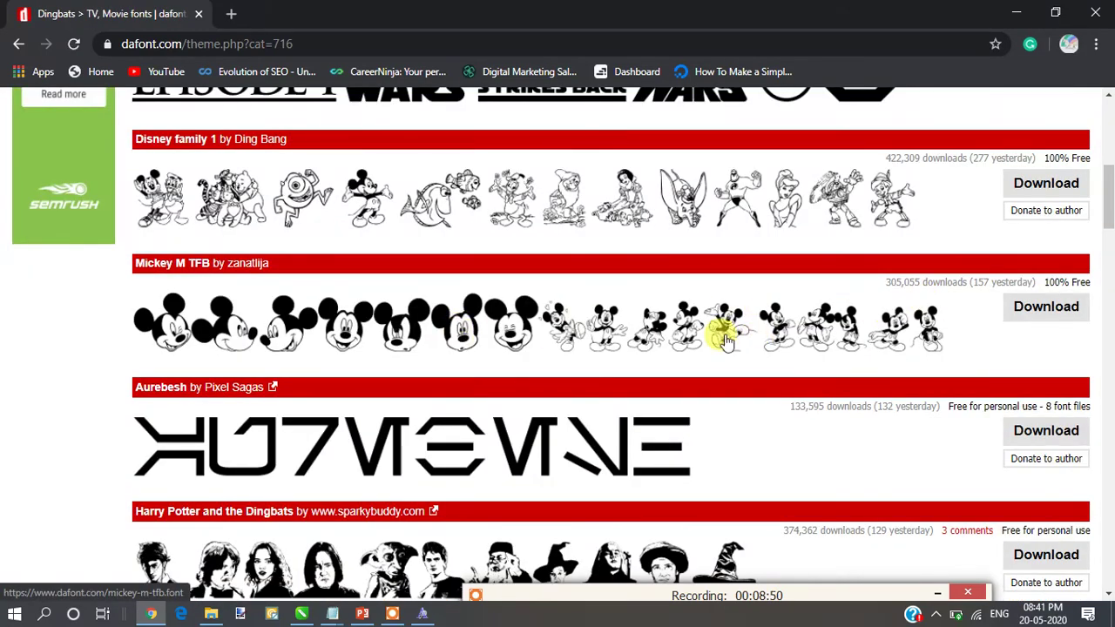
pyautogui.scroll(-2, 708, 455)
pyautogui.scroll(-7, 708, 455)
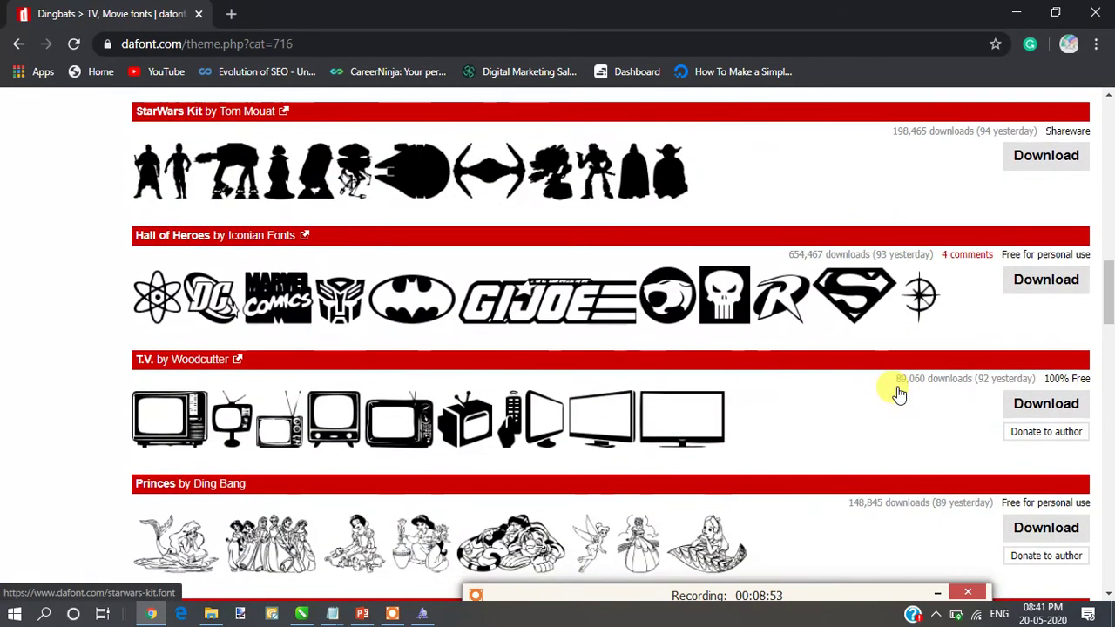
pyautogui.scroll(-4, 899, 384)
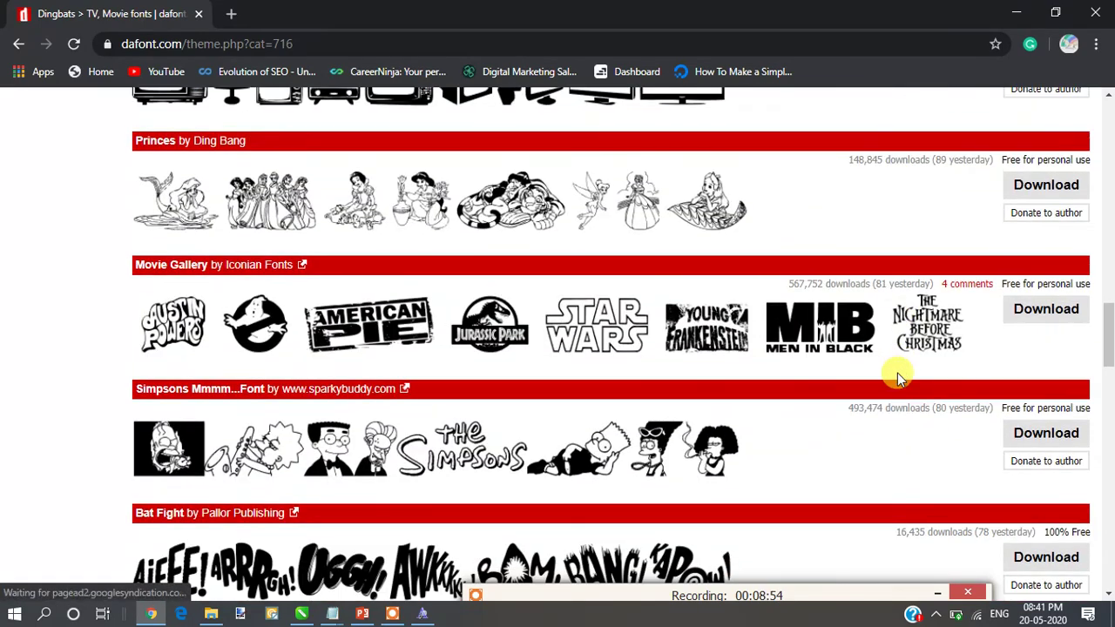
pyautogui.scroll(15, 897, 373)
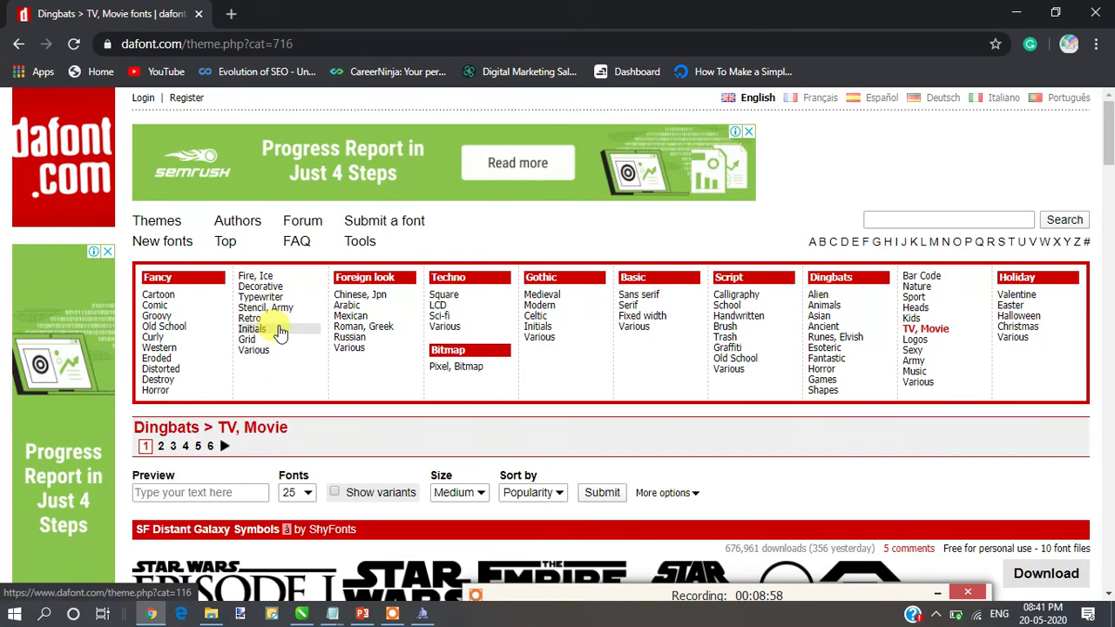
pyautogui.click(268, 309)
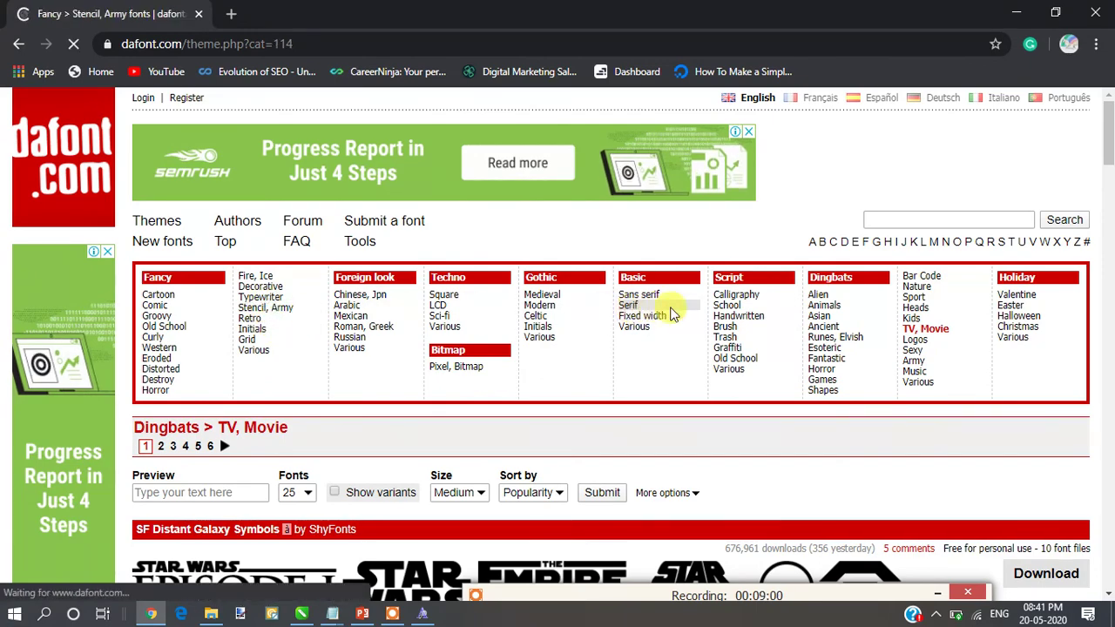
pyautogui.scroll(-6, 736, 335)
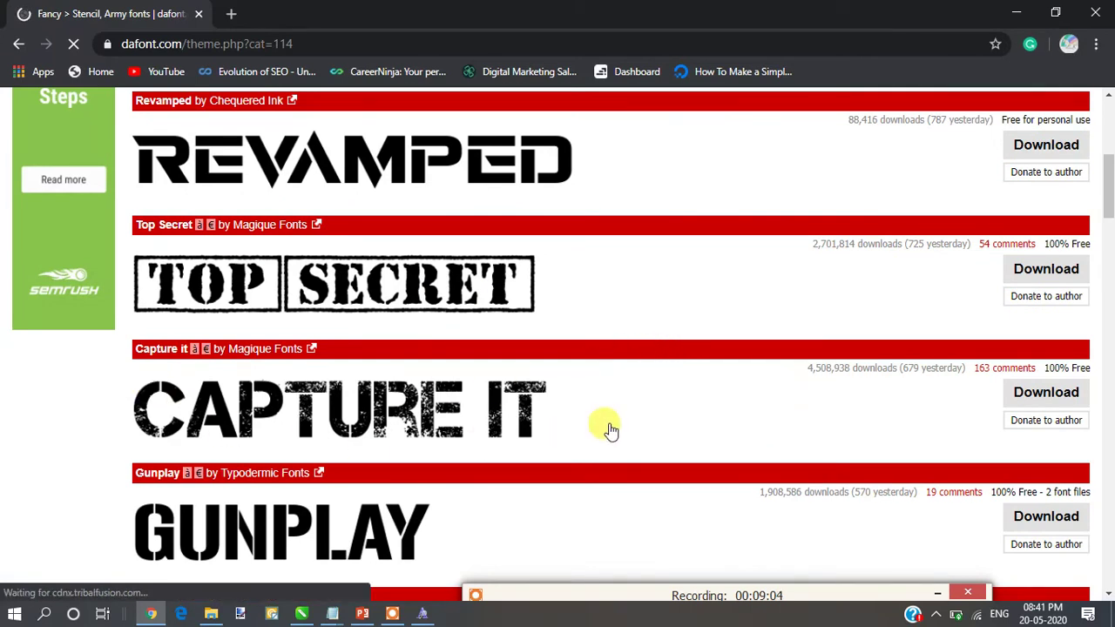
# - Download capture_it.zip and extract it in WinRAR to the Desktop freelance folder
pyautogui.click(1025, 398)
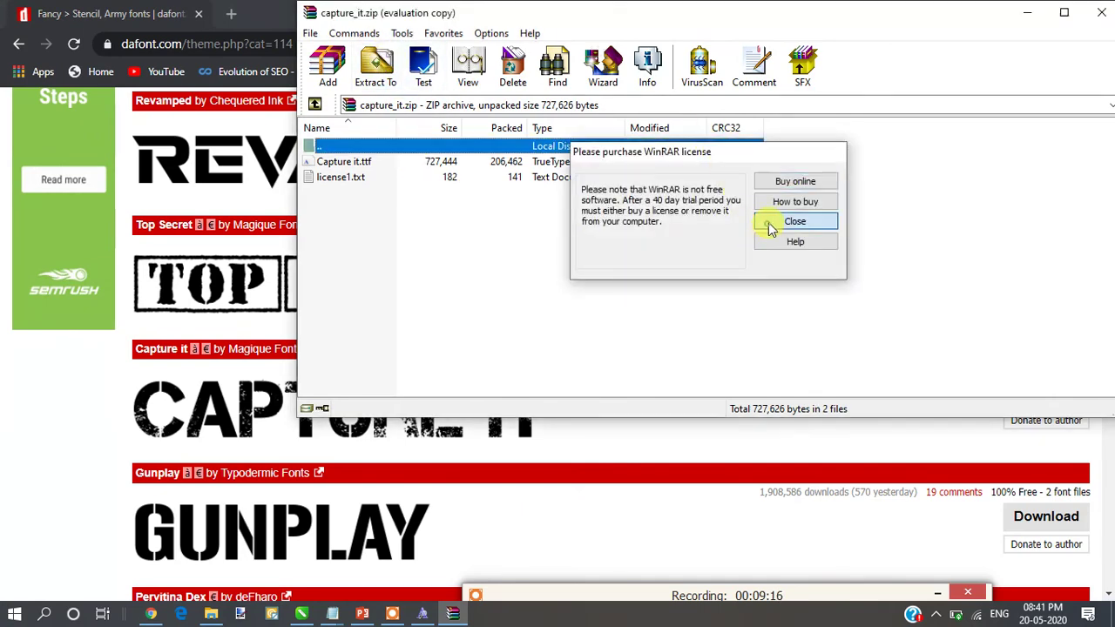
pyautogui.click(768, 224)
pyautogui.click(376, 68)
pyautogui.scroll(-4, 803, 272)
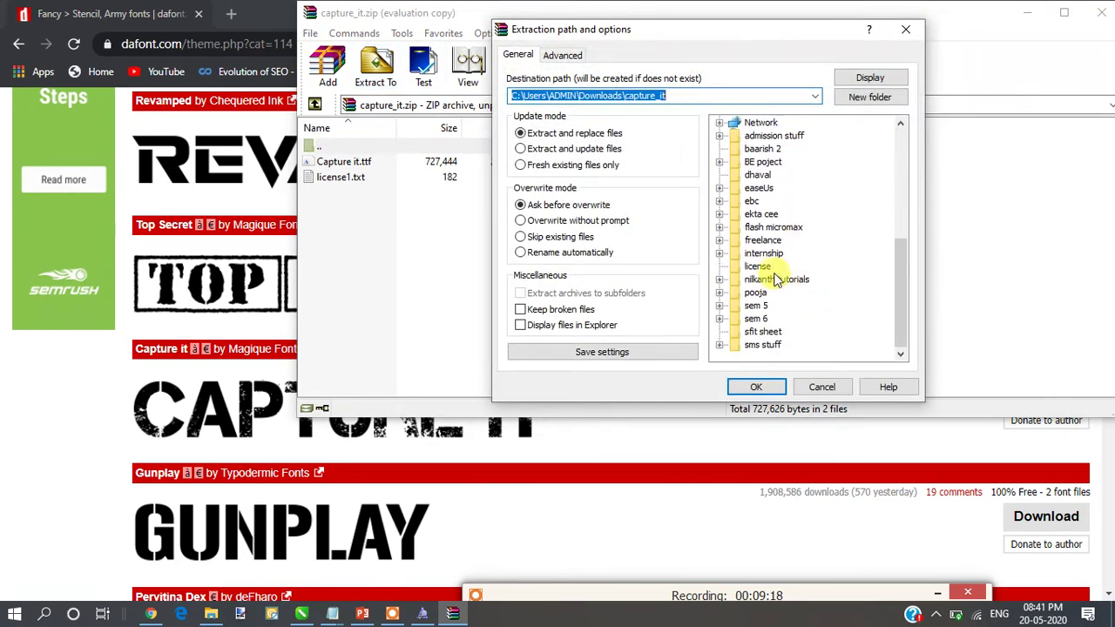
pyautogui.click(764, 242)
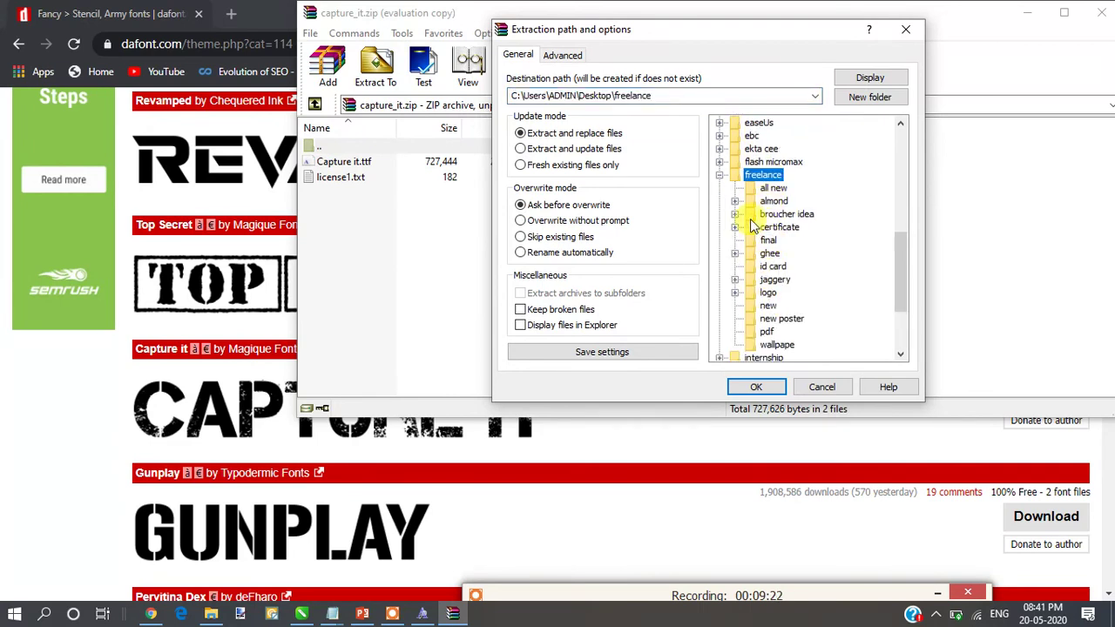
pyautogui.click(719, 175)
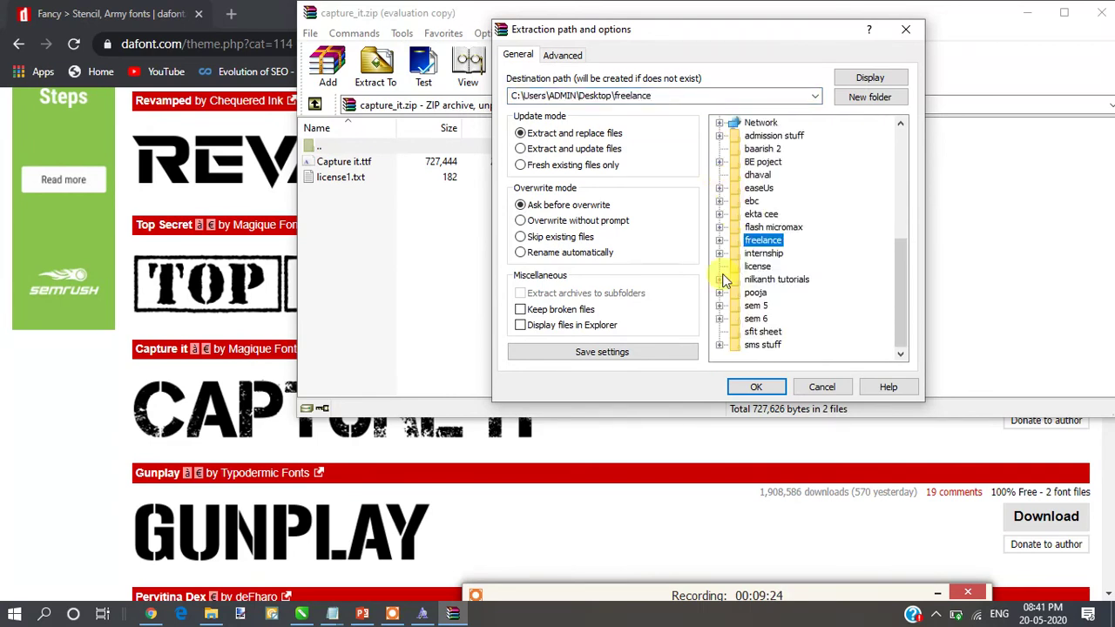
pyautogui.click(547, 599)
pyautogui.click(513, 624)
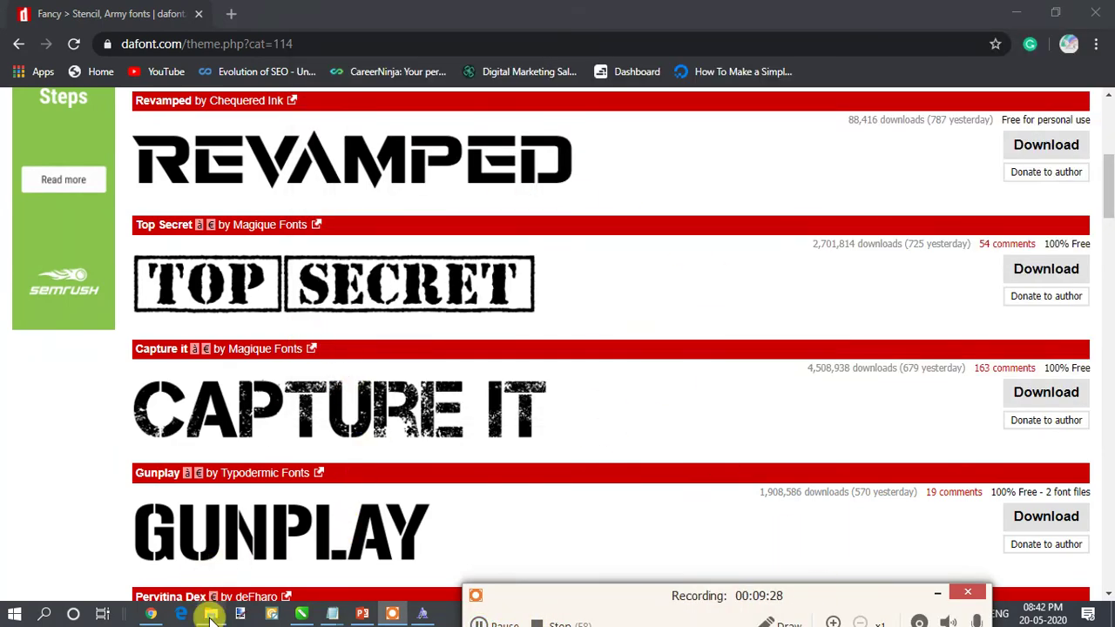
# - Install the Capture it TrueType font from its file using Windows Font Viewer
pyautogui.click(211, 614)
pyautogui.click(357, 155)
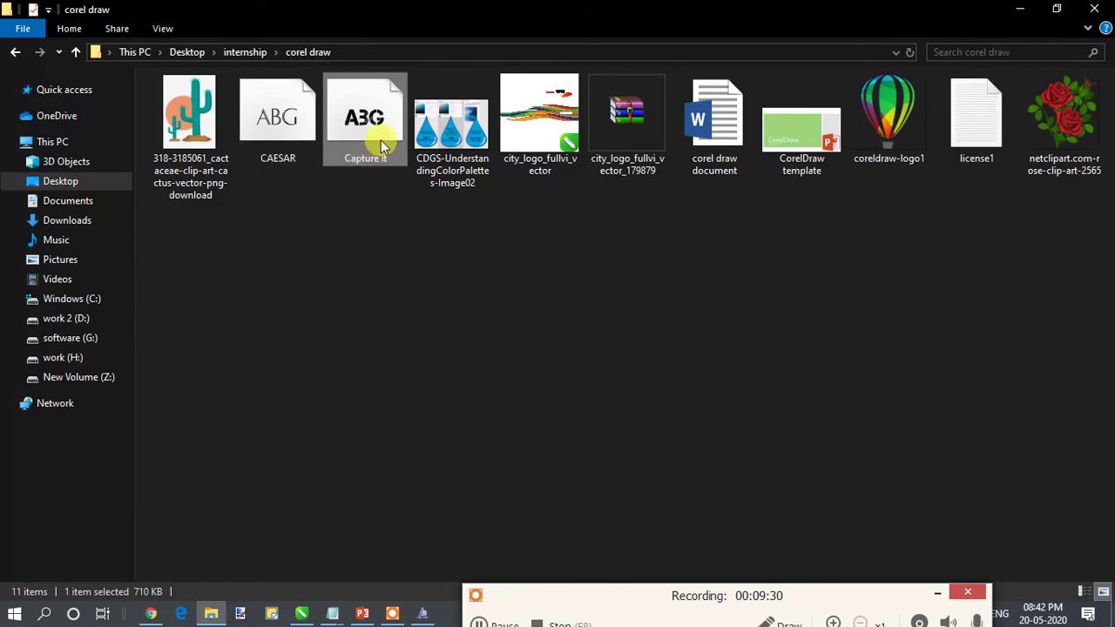
pyautogui.doubleClick(380, 143)
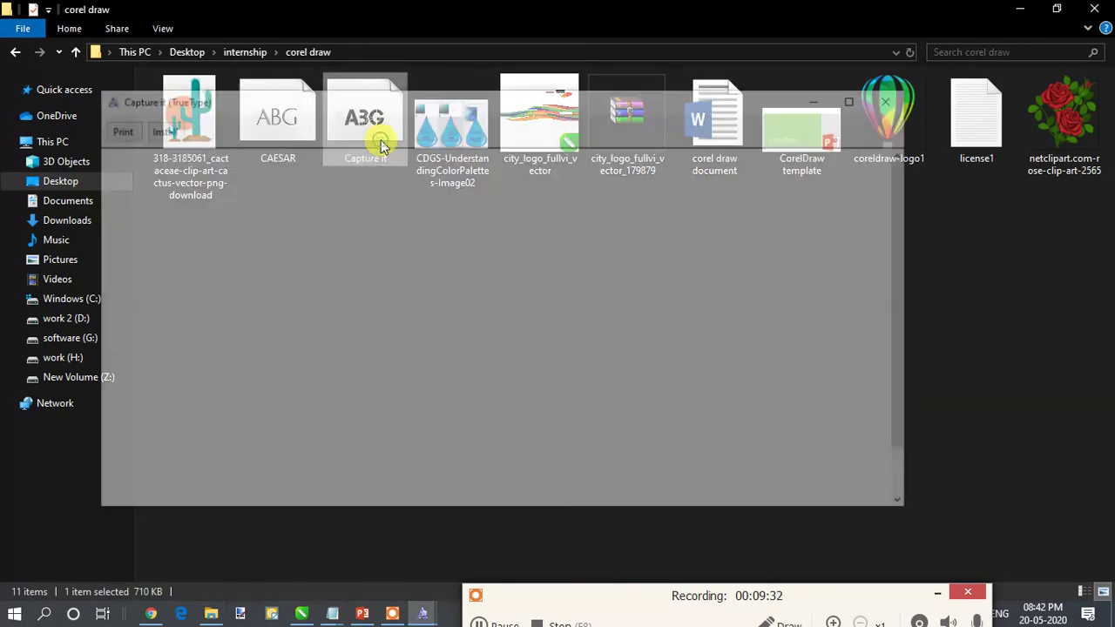
pyautogui.click(167, 132)
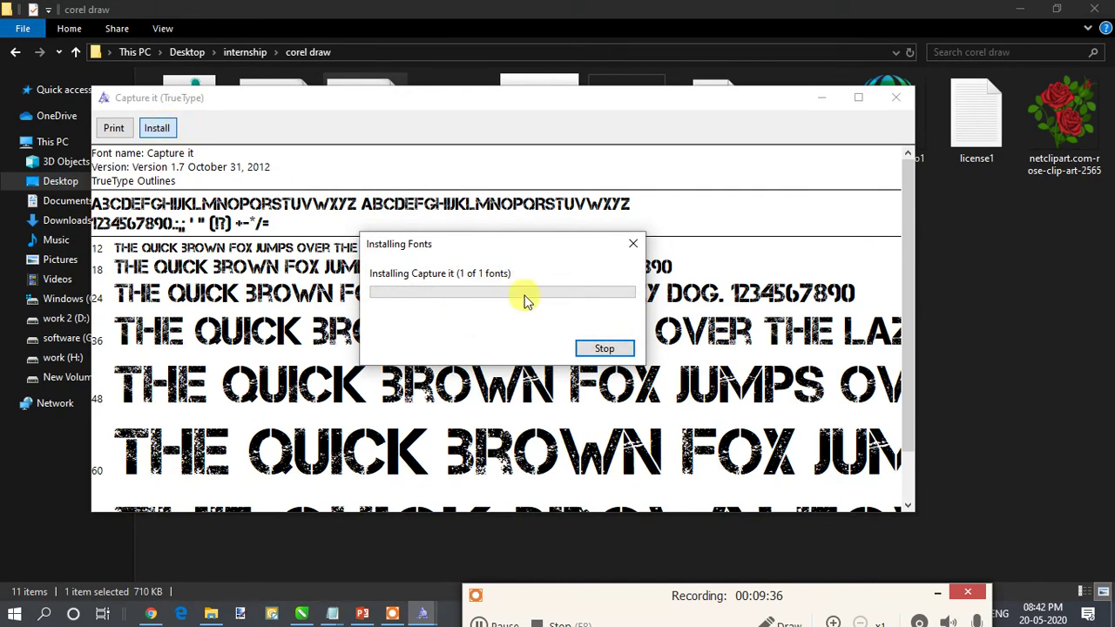
pyautogui.click(301, 612)
pyautogui.click(567, 80)
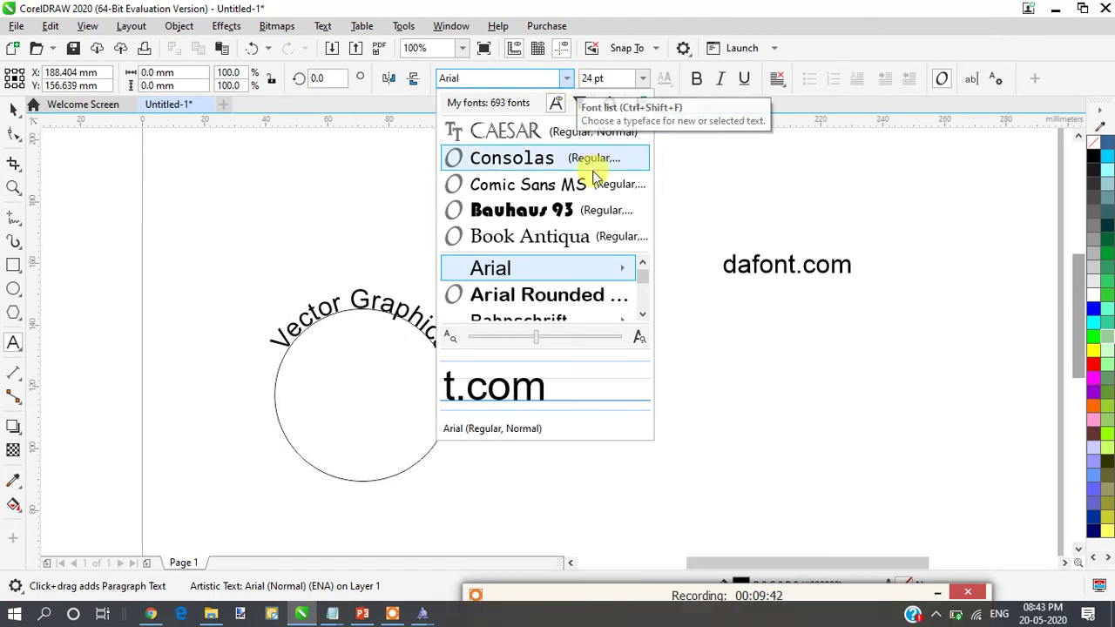
# - Filter CorelDRAW's font list with 'ca' to confirm CAPTURE IT is listed
pyautogui.click(531, 80)
pyautogui.press('BackSpace')
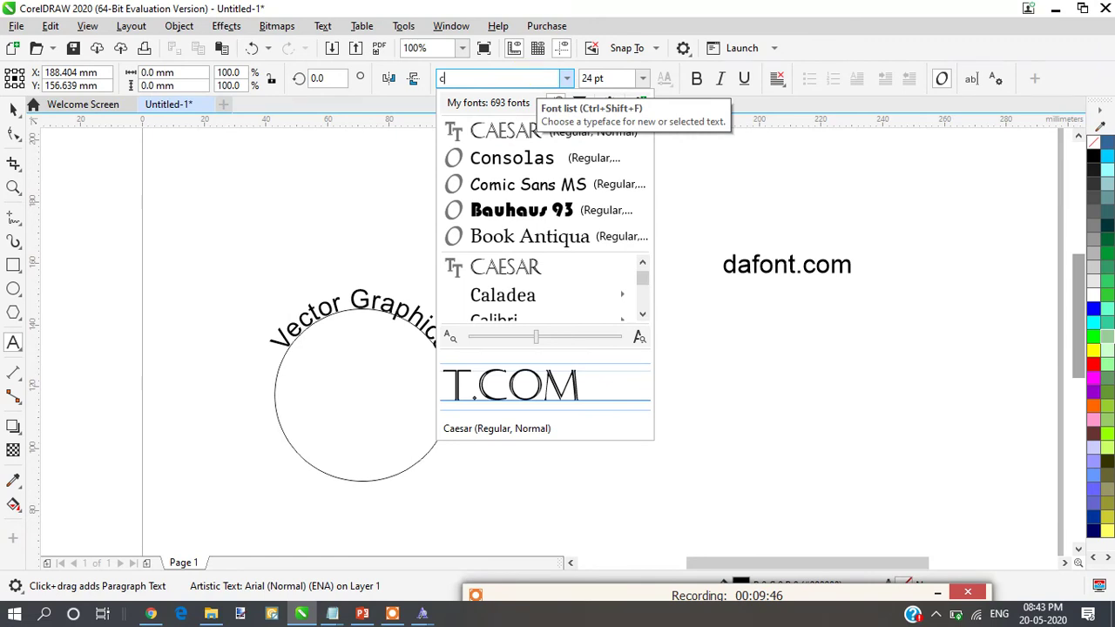
pyautogui.write('ca')
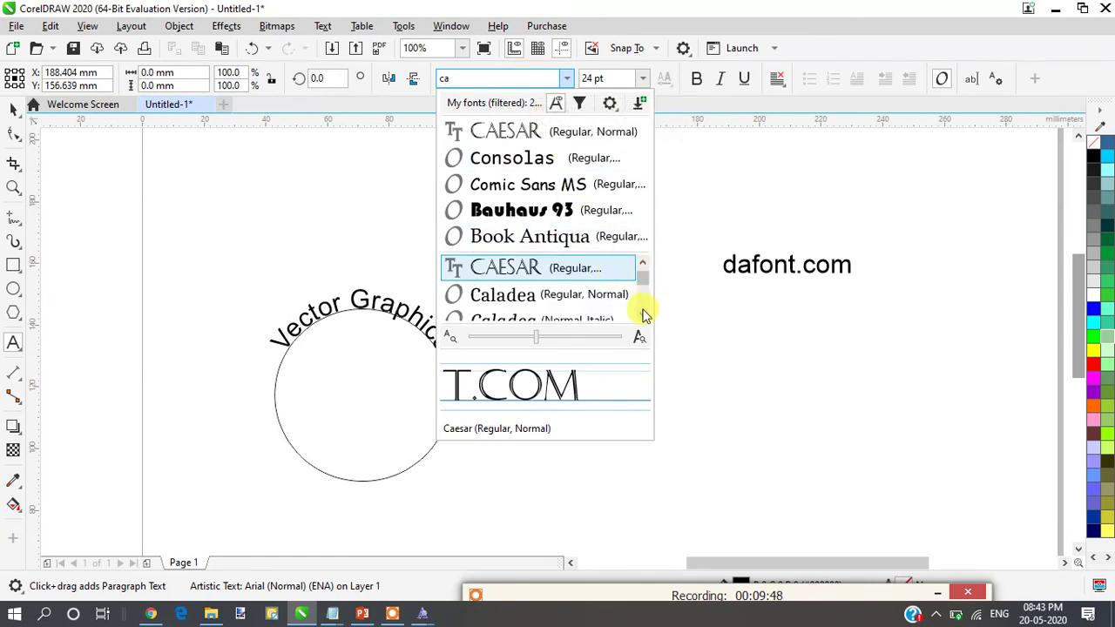
pyautogui.click(641, 318)
pyautogui.click(642, 318)
pyautogui.click(642, 318)
pyautogui.click(641, 318)
pyautogui.click(641, 318)
pyautogui.click(641, 318)
pyautogui.click(641, 318)
pyautogui.click(642, 318)
pyautogui.click(641, 318)
pyautogui.click(641, 318)
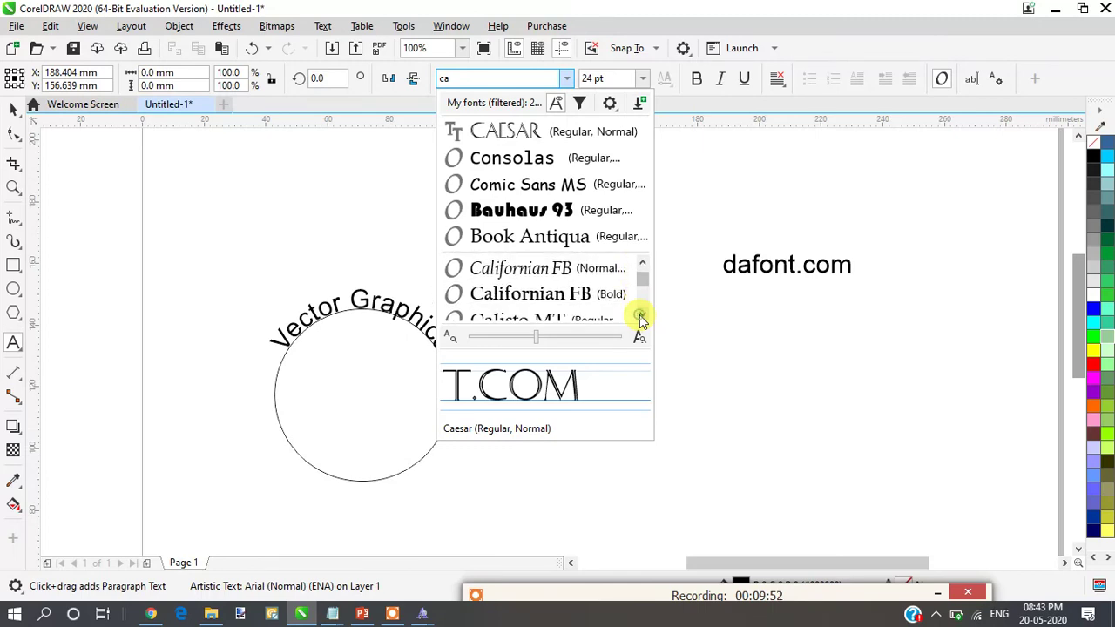
pyautogui.click(641, 318)
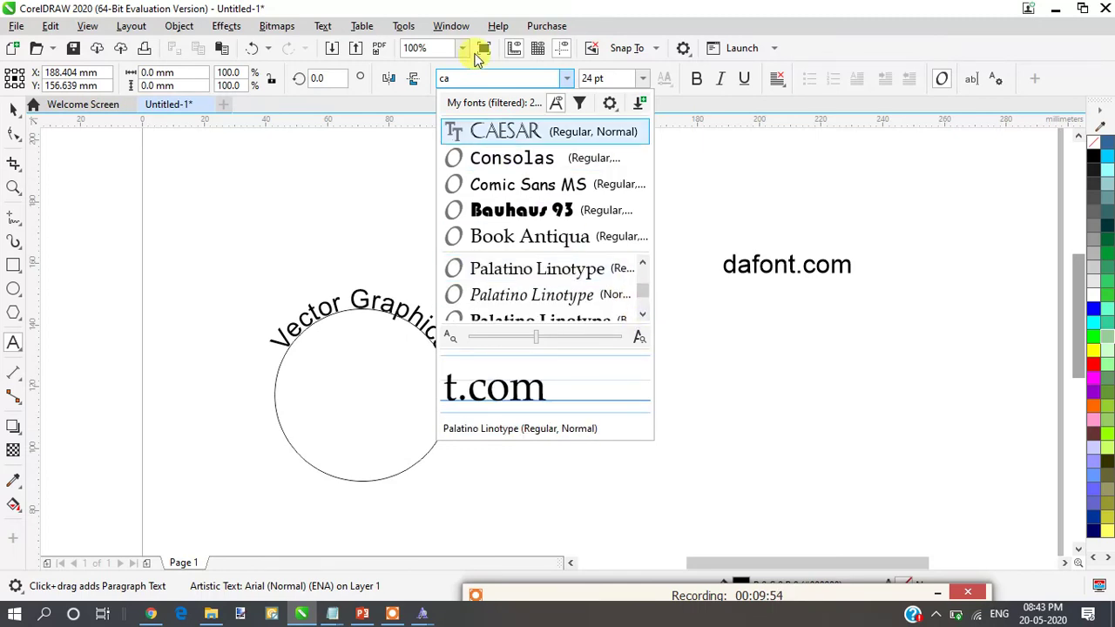
pyautogui.click(481, 80)
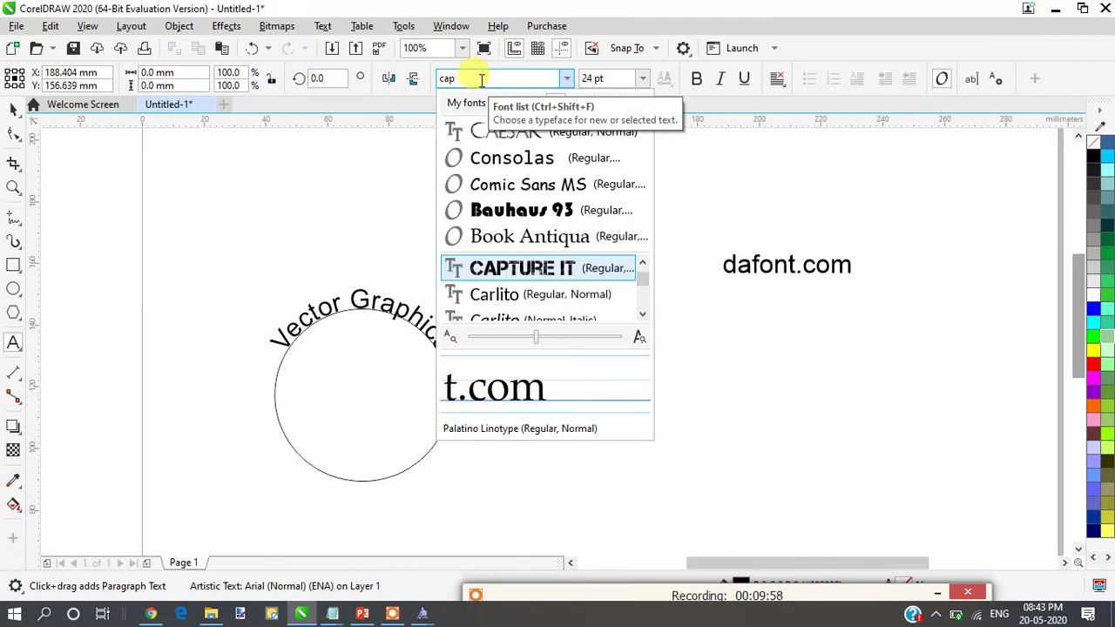
pyautogui.click(555, 271)
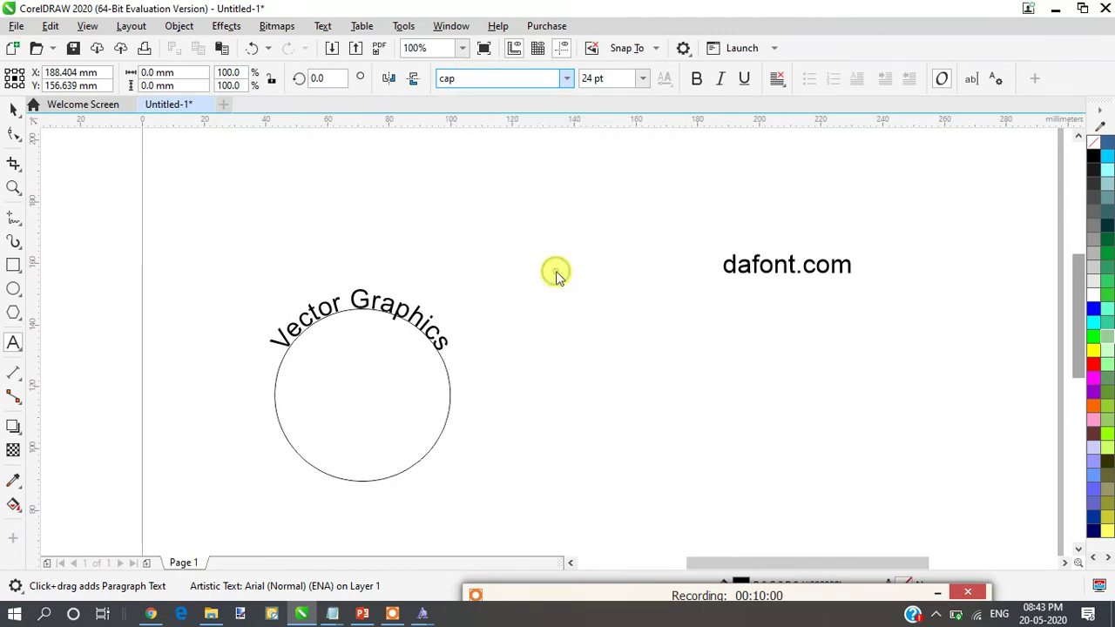
# - Type 'gfdgfg' as new text beside the circle and set it in the Capture it font
pyautogui.click(639, 369)
pyautogui.write('gfdgfg')
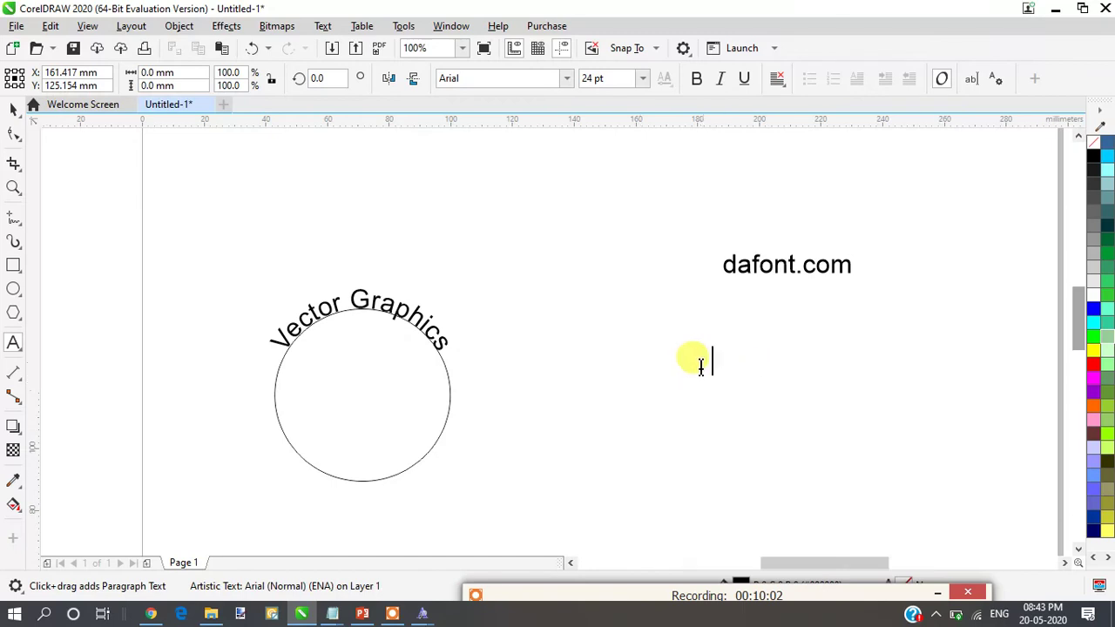
pyautogui.scroll(3, 697, 362)
pyautogui.scroll(-3, 714, 366)
pyautogui.scroll(2, 705, 357)
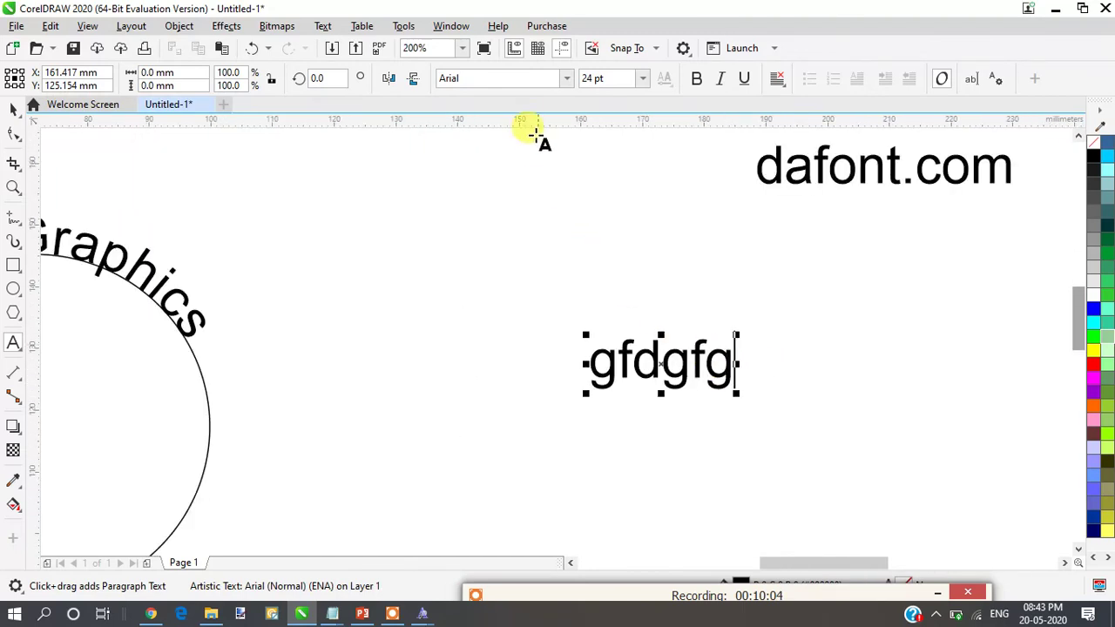
pyautogui.doubleClick(646, 348)
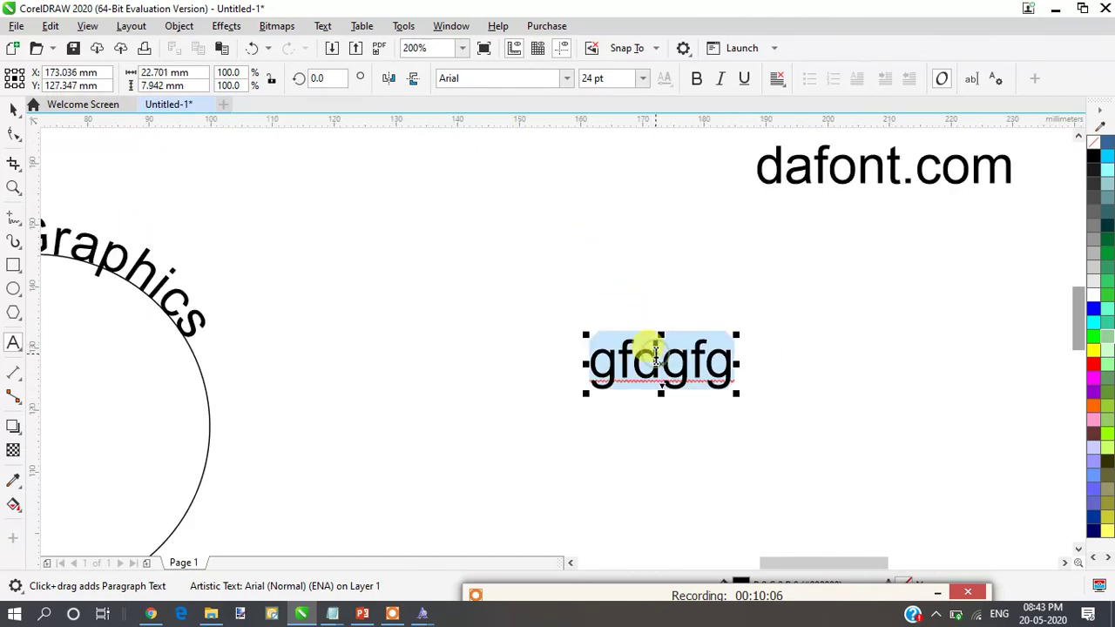
pyautogui.click(563, 80)
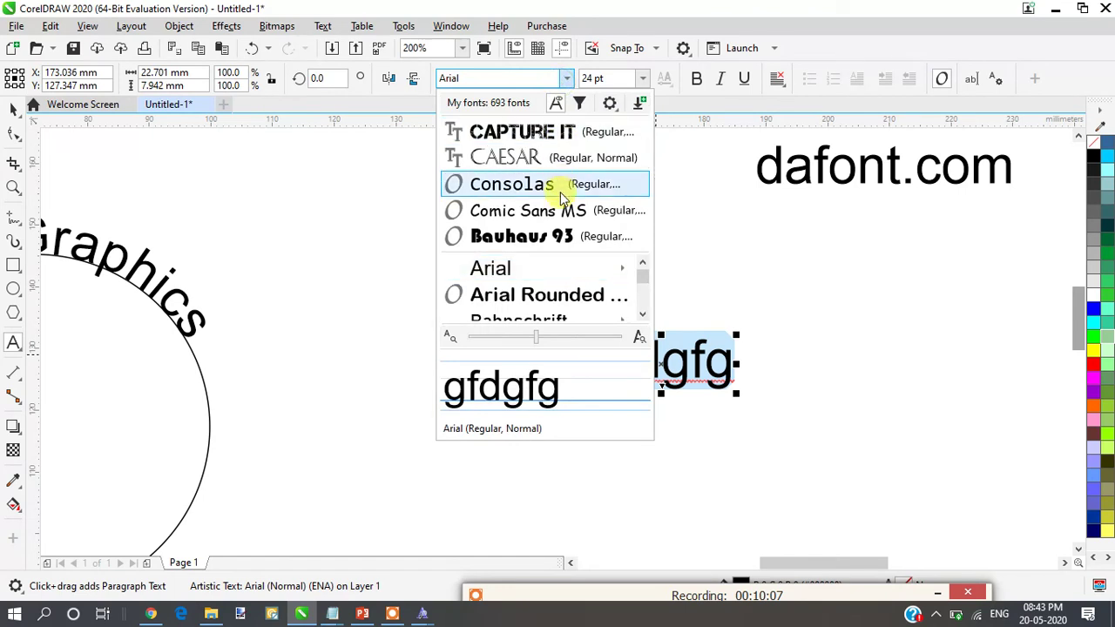
pyautogui.click(562, 135)
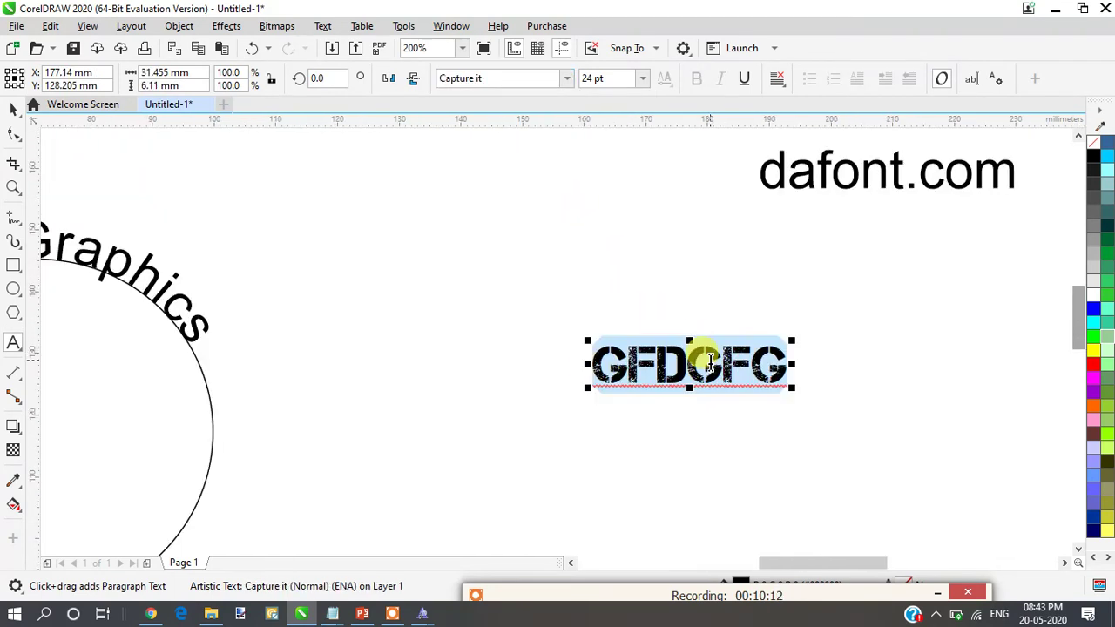
pyautogui.scroll(1, 710, 361)
pyautogui.click(765, 401)
pyautogui.click(849, 370)
pyautogui.click(398, 341)
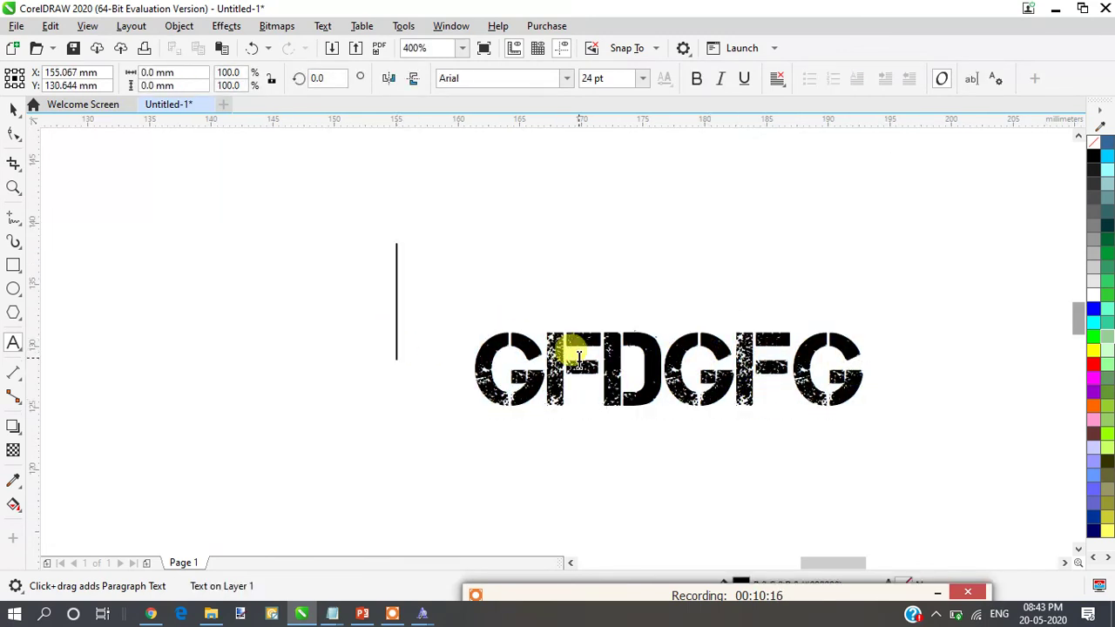
# - Select GFDGFG and recolour it dark olive green from the palette
pyautogui.click(601, 357)
pyautogui.doubleClick(660, 358)
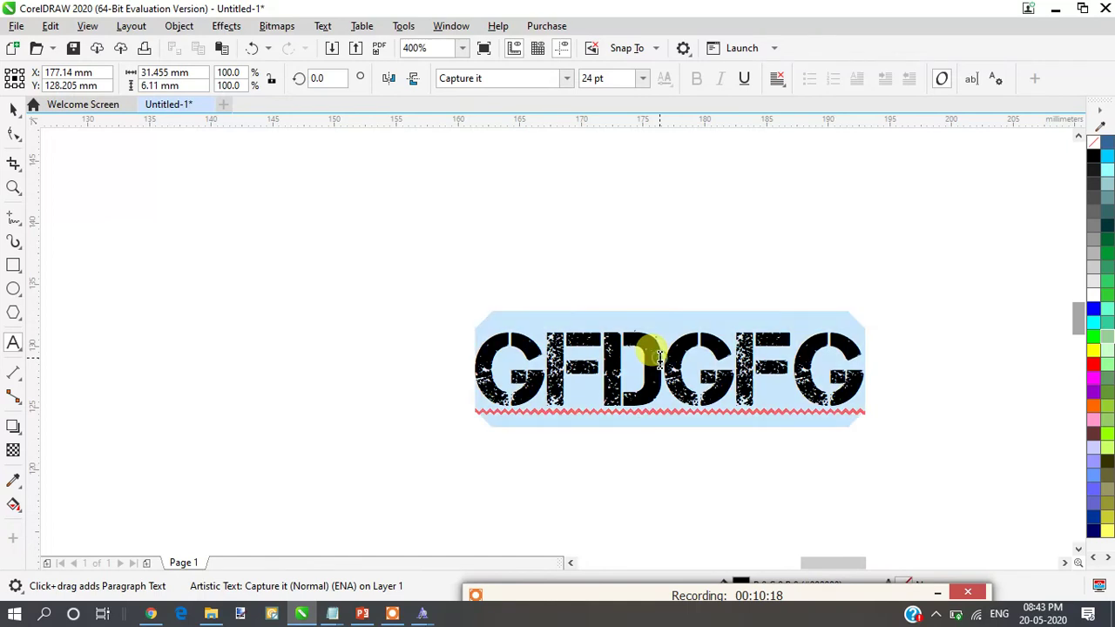
pyautogui.click(1108, 384)
pyautogui.click(1109, 342)
pyautogui.click(1108, 259)
pyautogui.click(1107, 253)
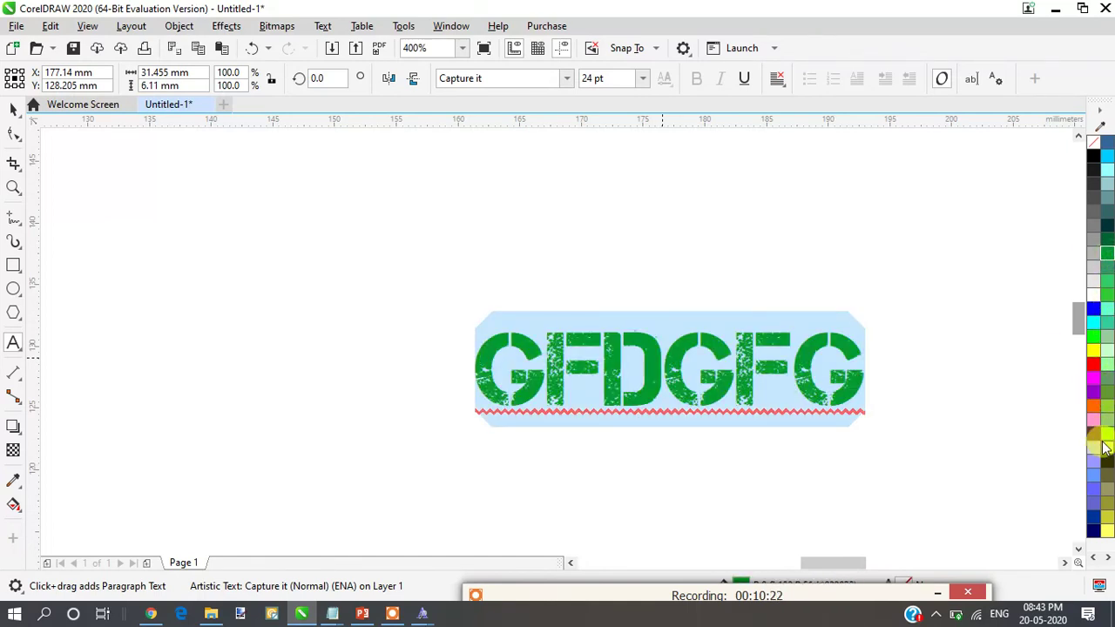
pyautogui.click(1105, 445)
pyautogui.click(1106, 472)
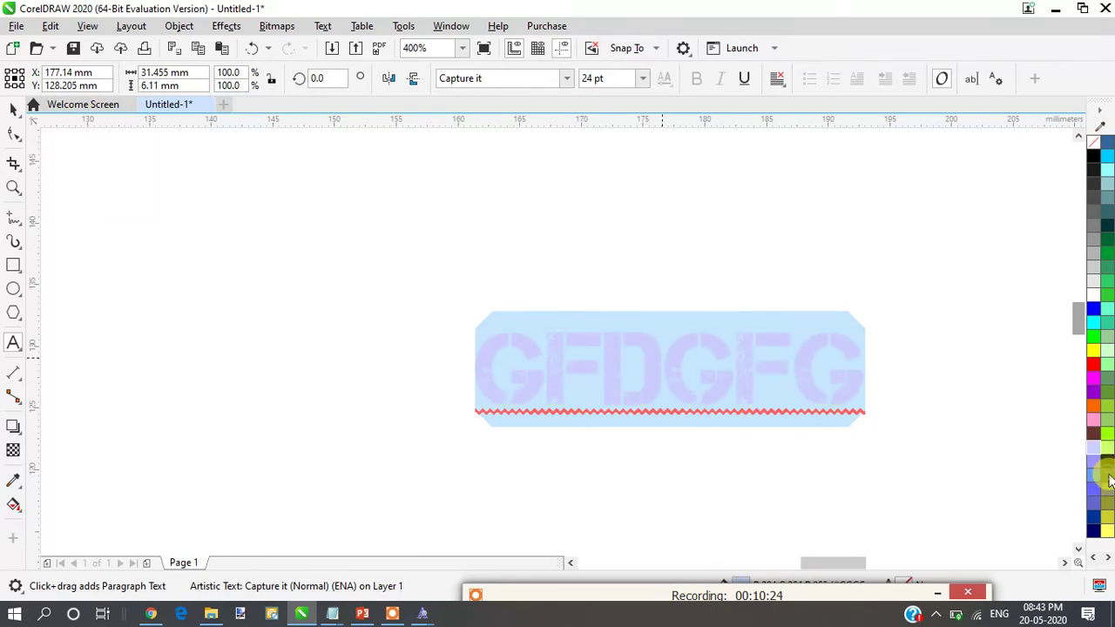
pyautogui.click(1108, 475)
pyautogui.click(810, 224)
pyautogui.click(631, 375)
pyautogui.click(847, 366)
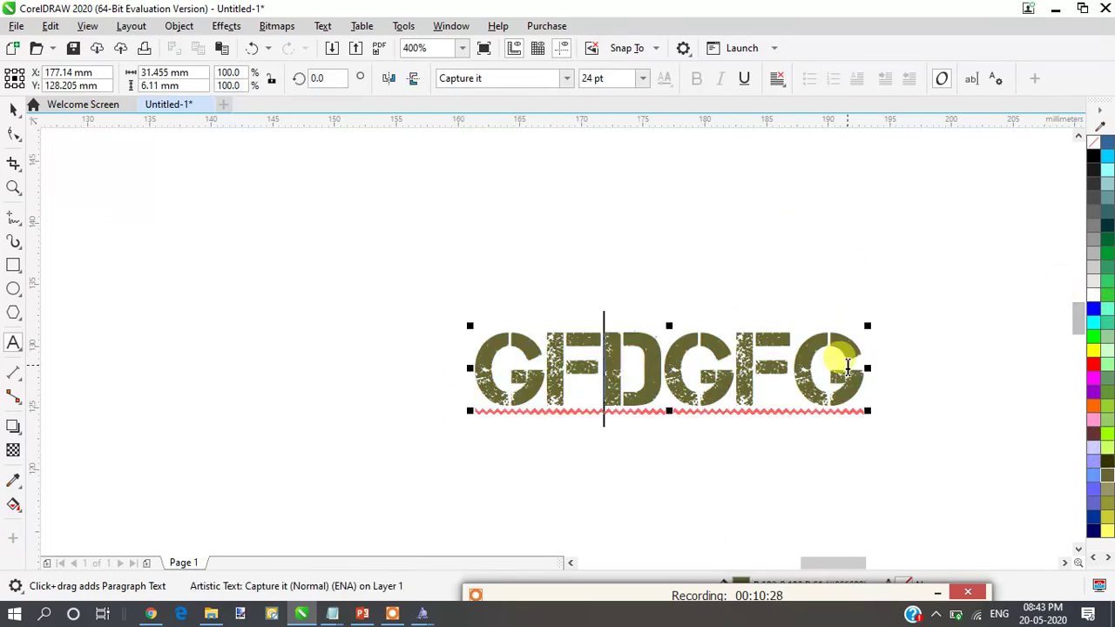